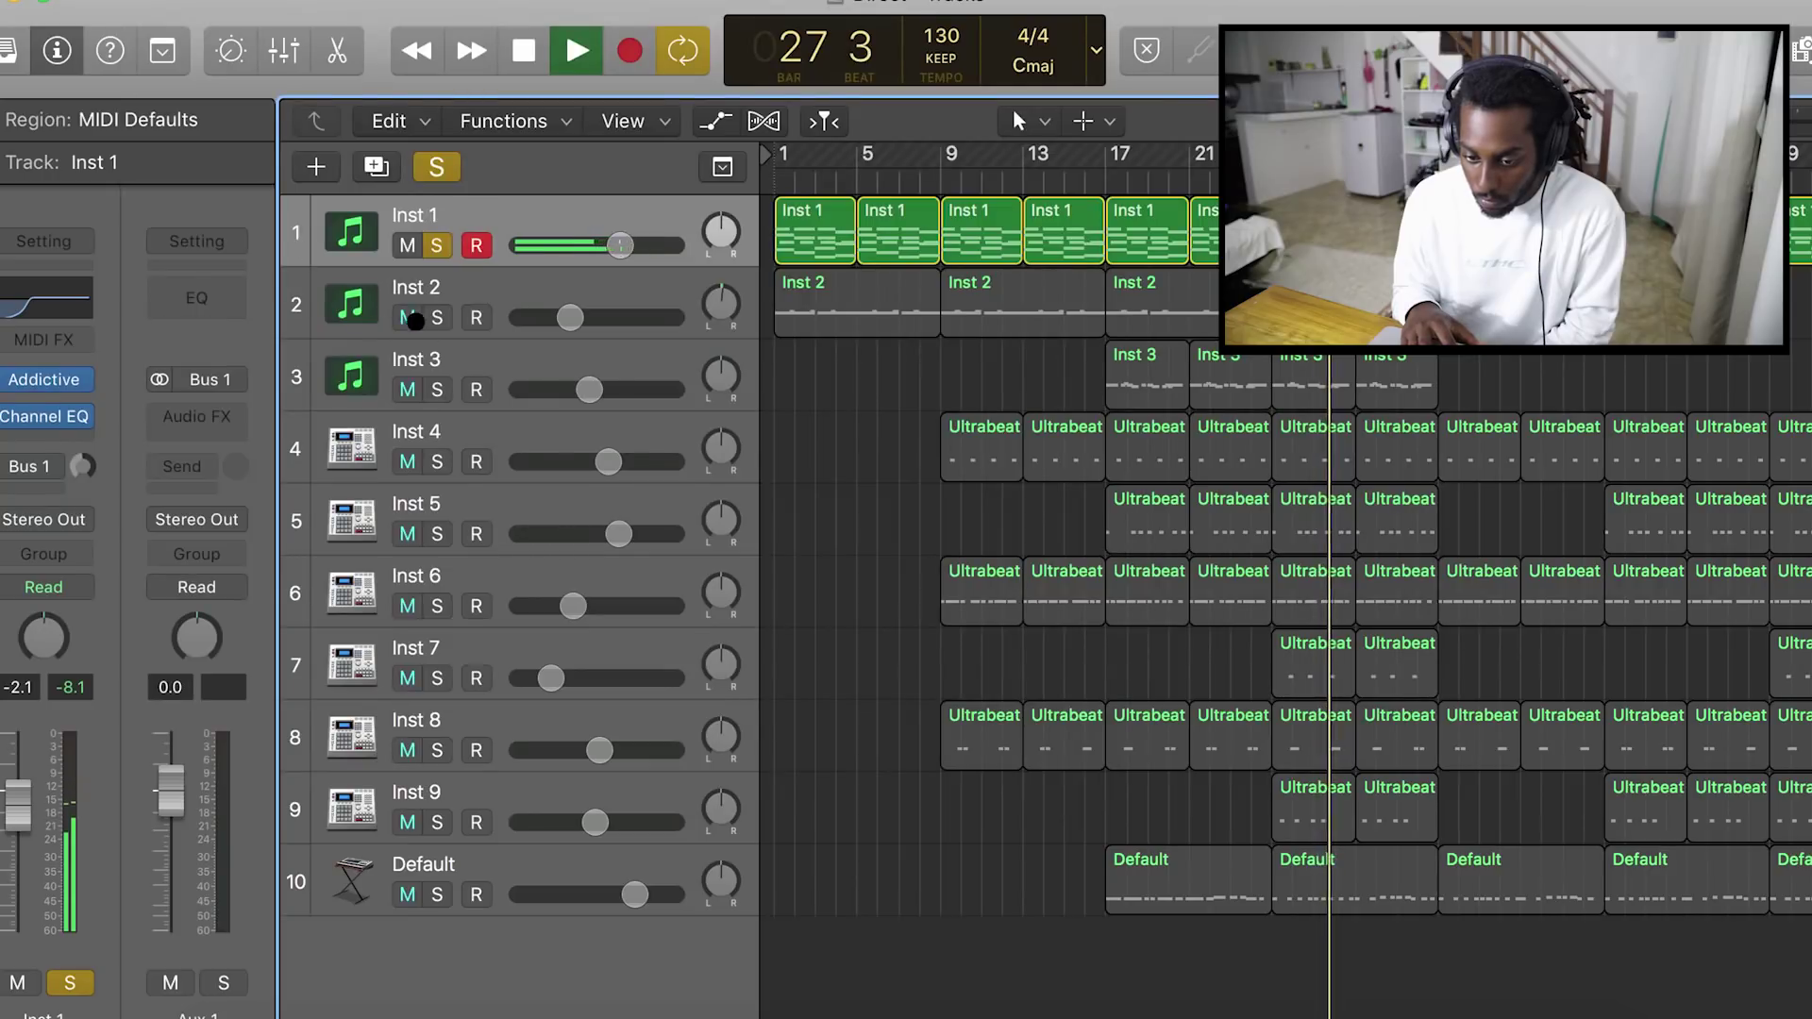
Add a Channel EQ to Inst 2 with a low cut at 650 Hz, 24 dB/Oct and Q 0.67
{"action": "double_click", "coordinate": [38, 294]}
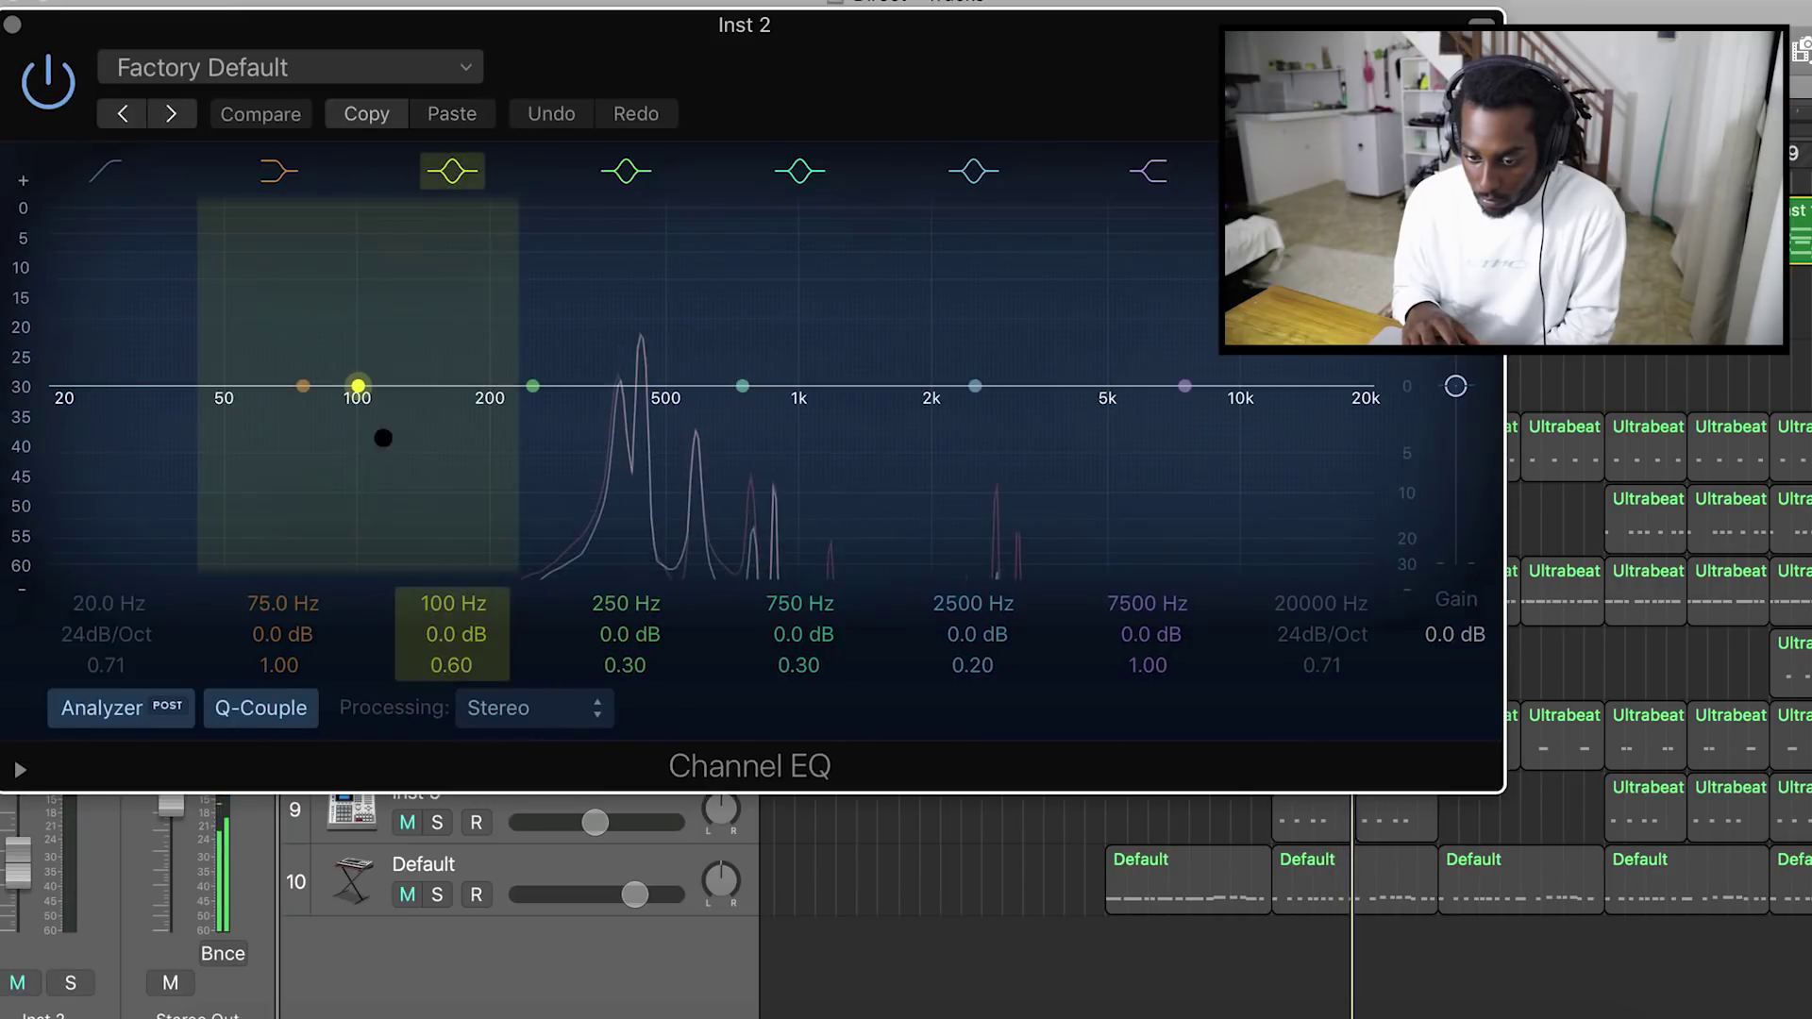
{"action": "left_click", "coordinate": [109, 220]}
{"action": "left_click_drag", "start_coordinate": [48, 426], "coordinate": [686, 417]}
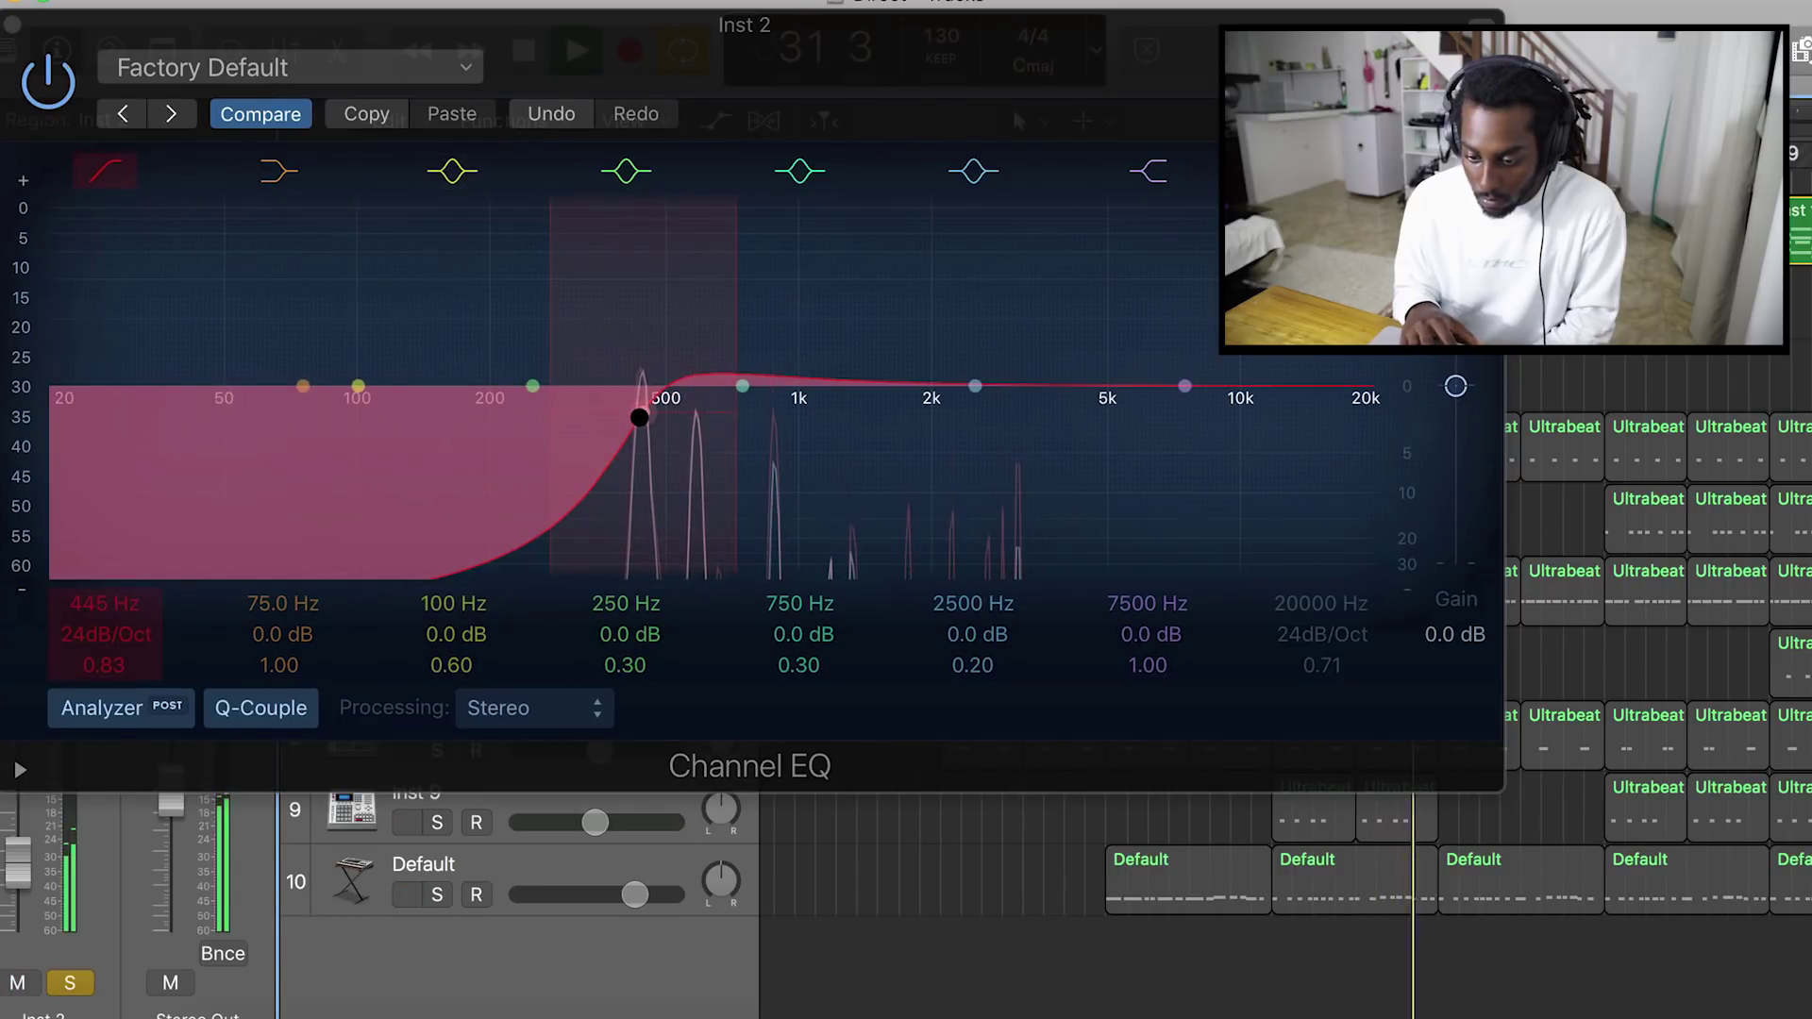
{"action": "left_click_drag", "start_coordinate": [639, 417], "coordinate": [681, 426]}
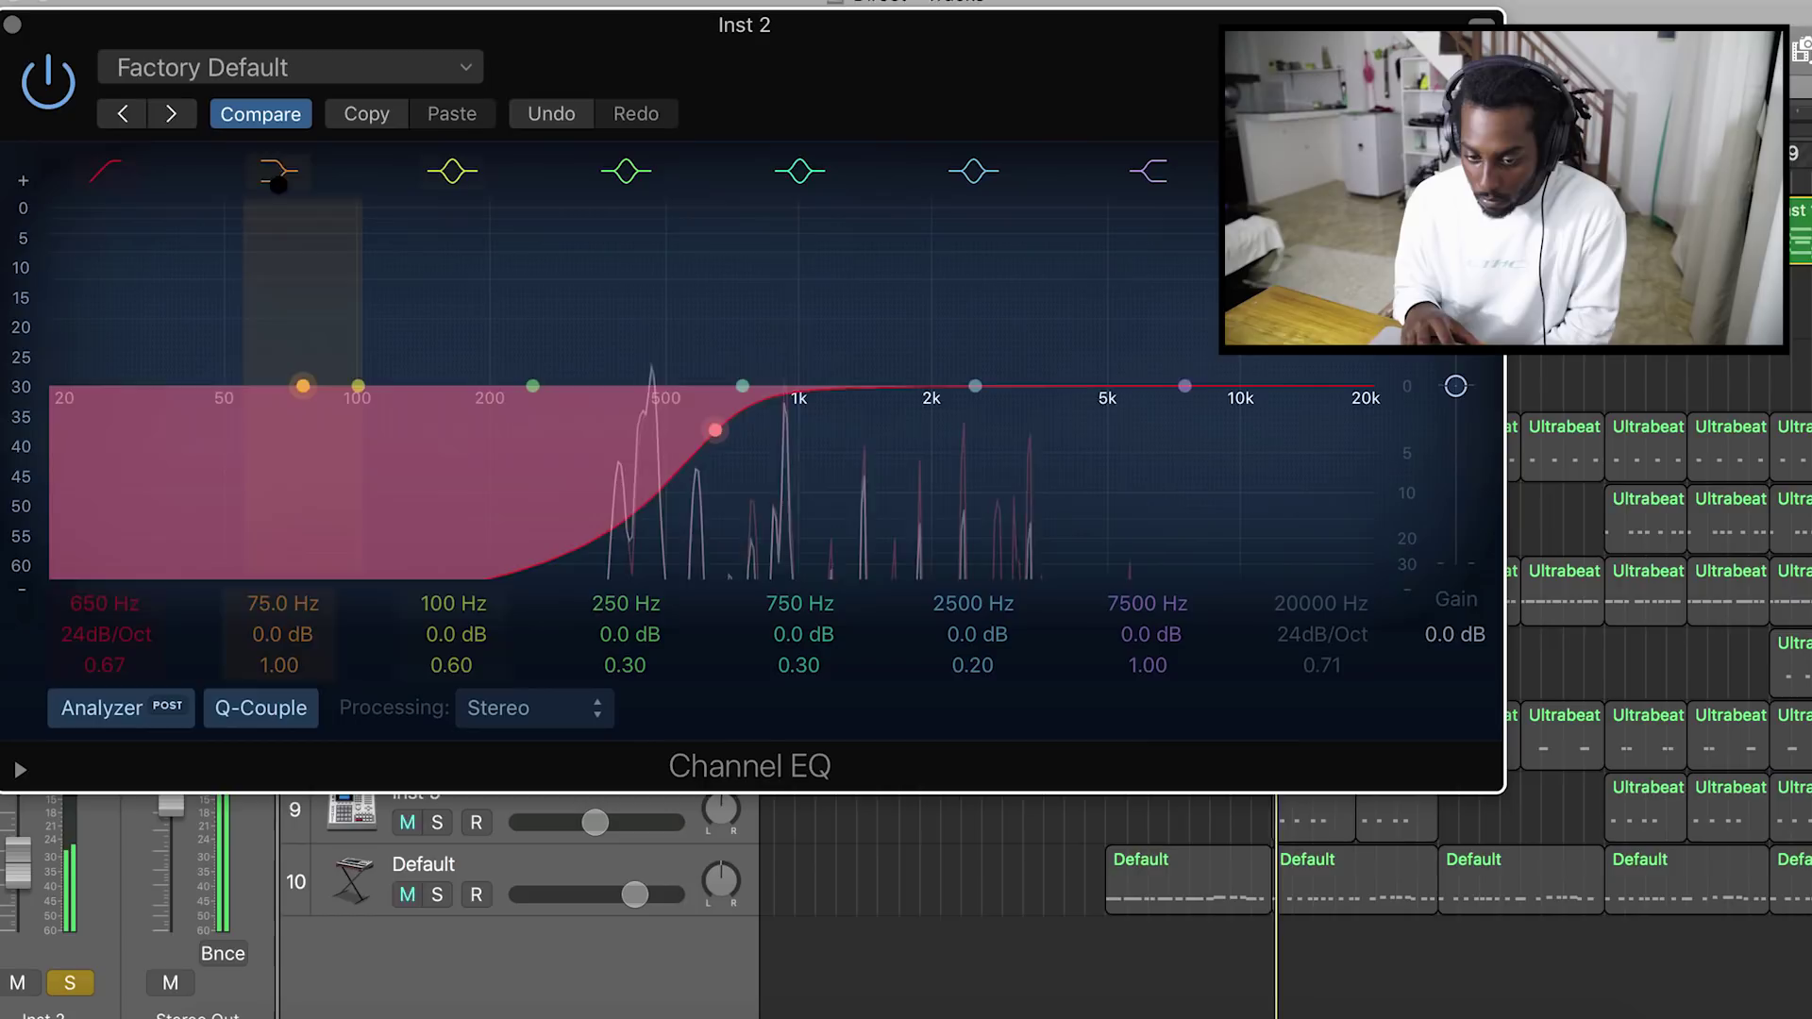
{"action": "left_click", "coordinate": [12, 26]}
Solo Inst 3 and add a Channel EQ with a 350 Hz low cut and a +2.0 dB boost at 2500 Hz, Q 0.83
{"action": "left_click", "coordinate": [443, 357]}
{"action": "key", "text": "s"}
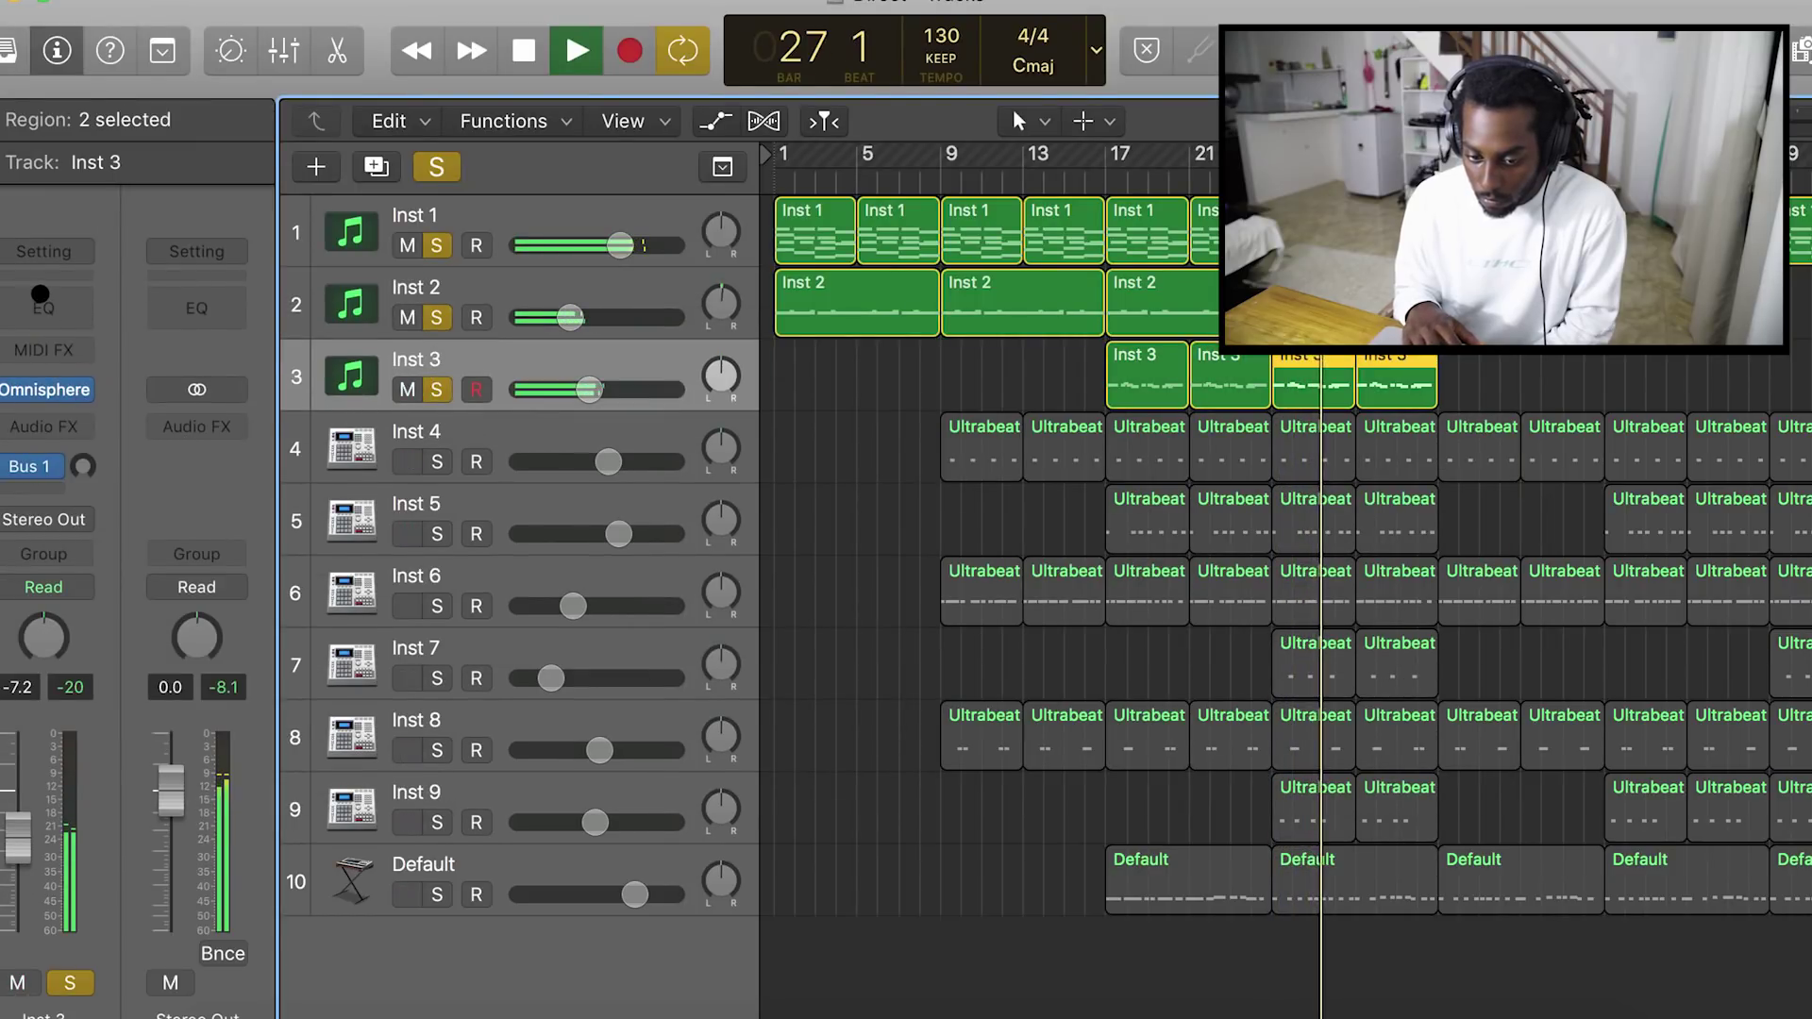
{"action": "left_click", "coordinate": [43, 307]}
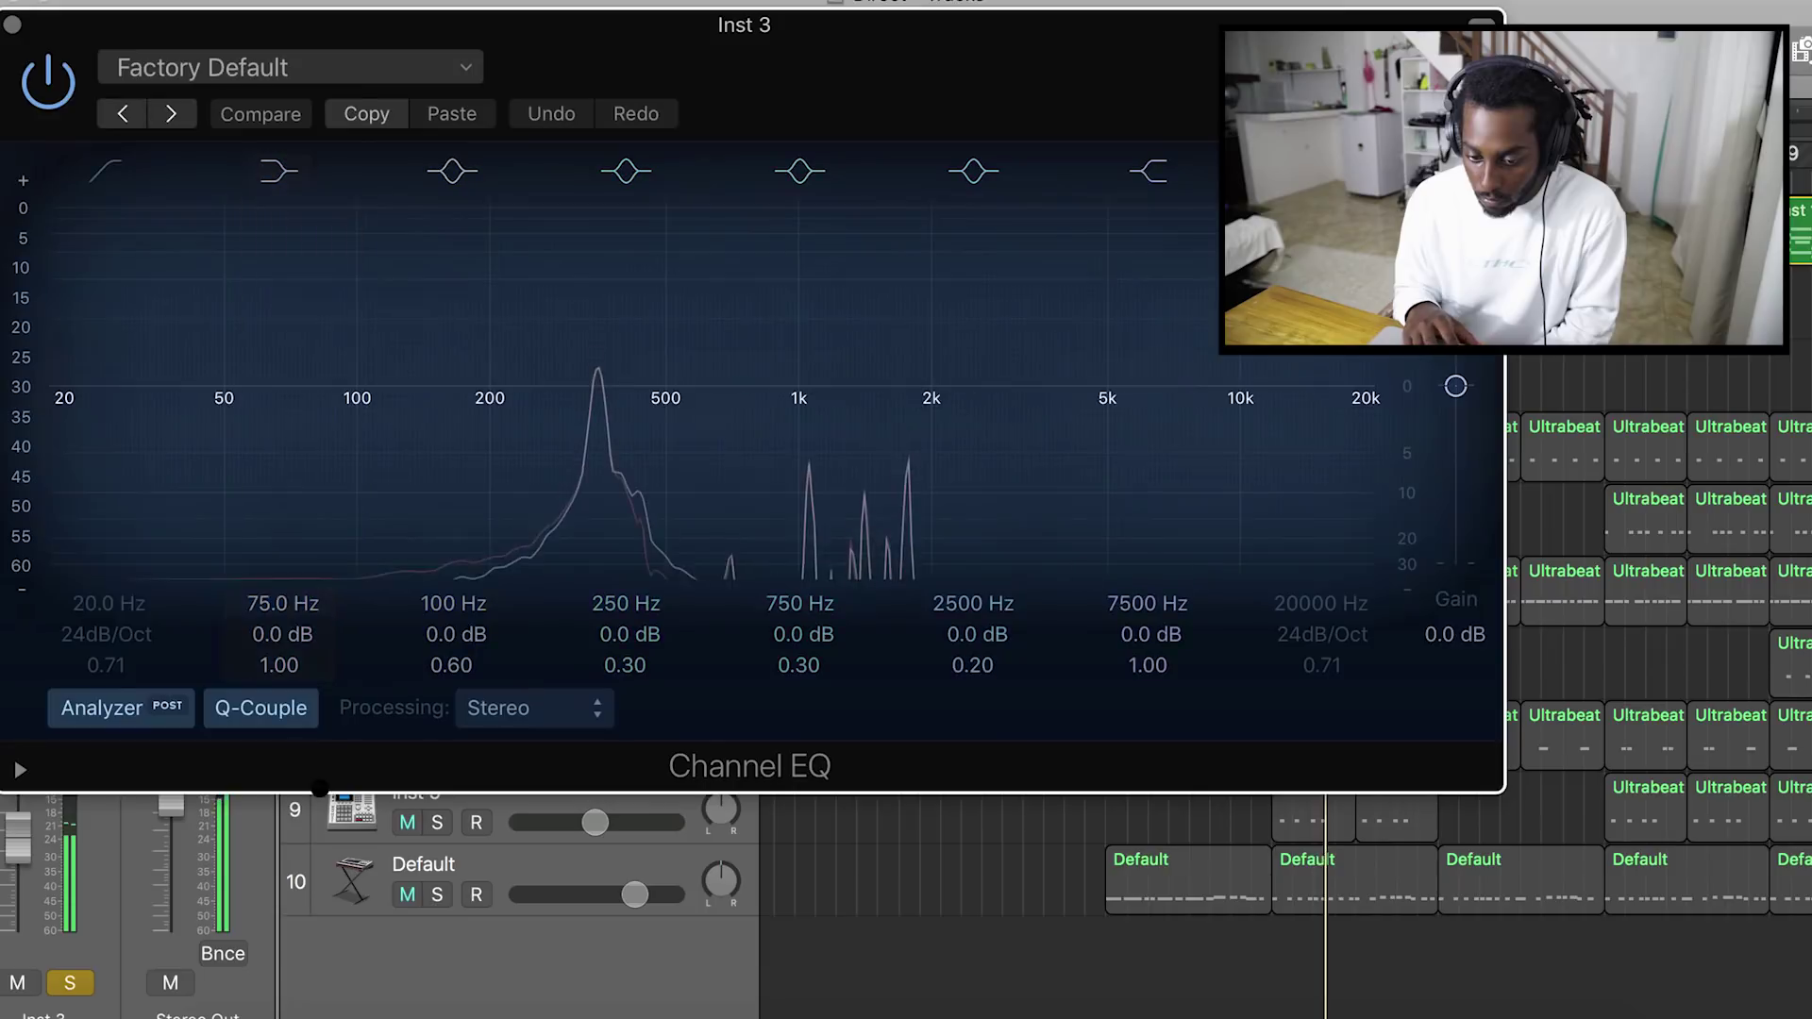
{"action": "left_click", "coordinate": [105, 171]}
{"action": "left_click_drag", "start_coordinate": [210, 443], "coordinate": [657, 442]}
{"action": "left_click_drag", "start_coordinate": [982, 384], "coordinate": [975, 347]}
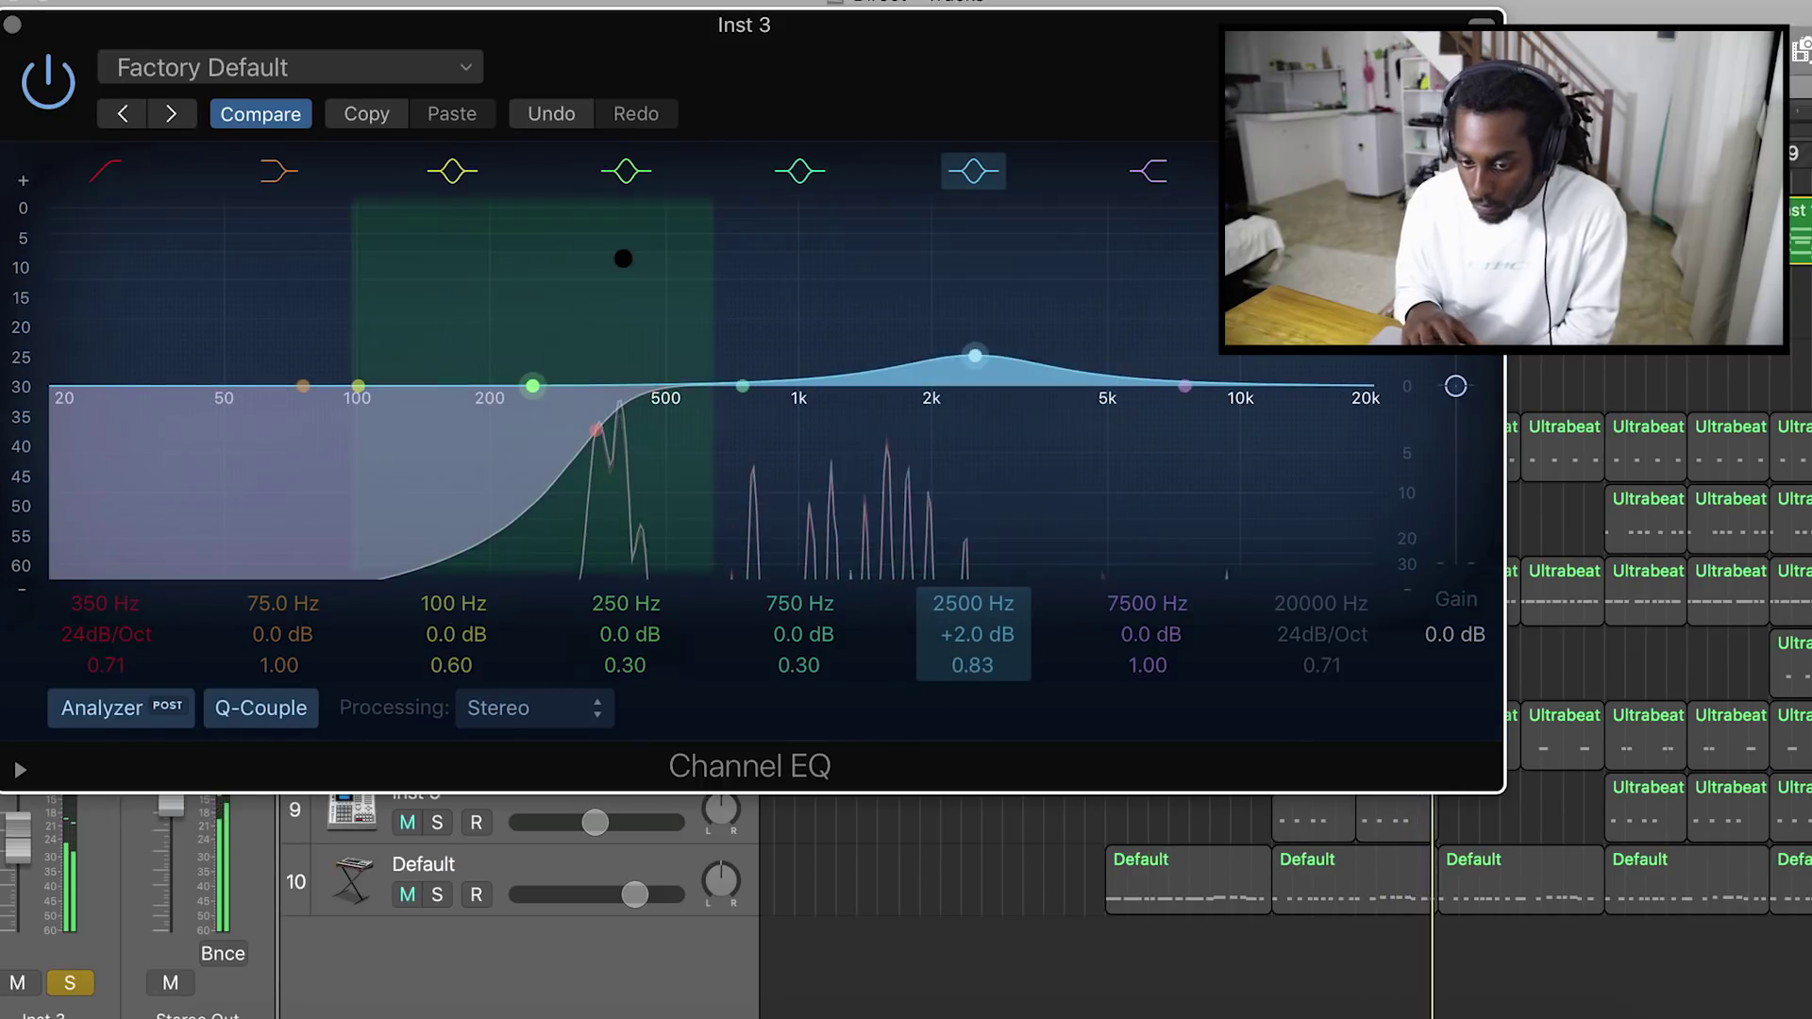
{"action": "left_click", "coordinate": [13, 23]}
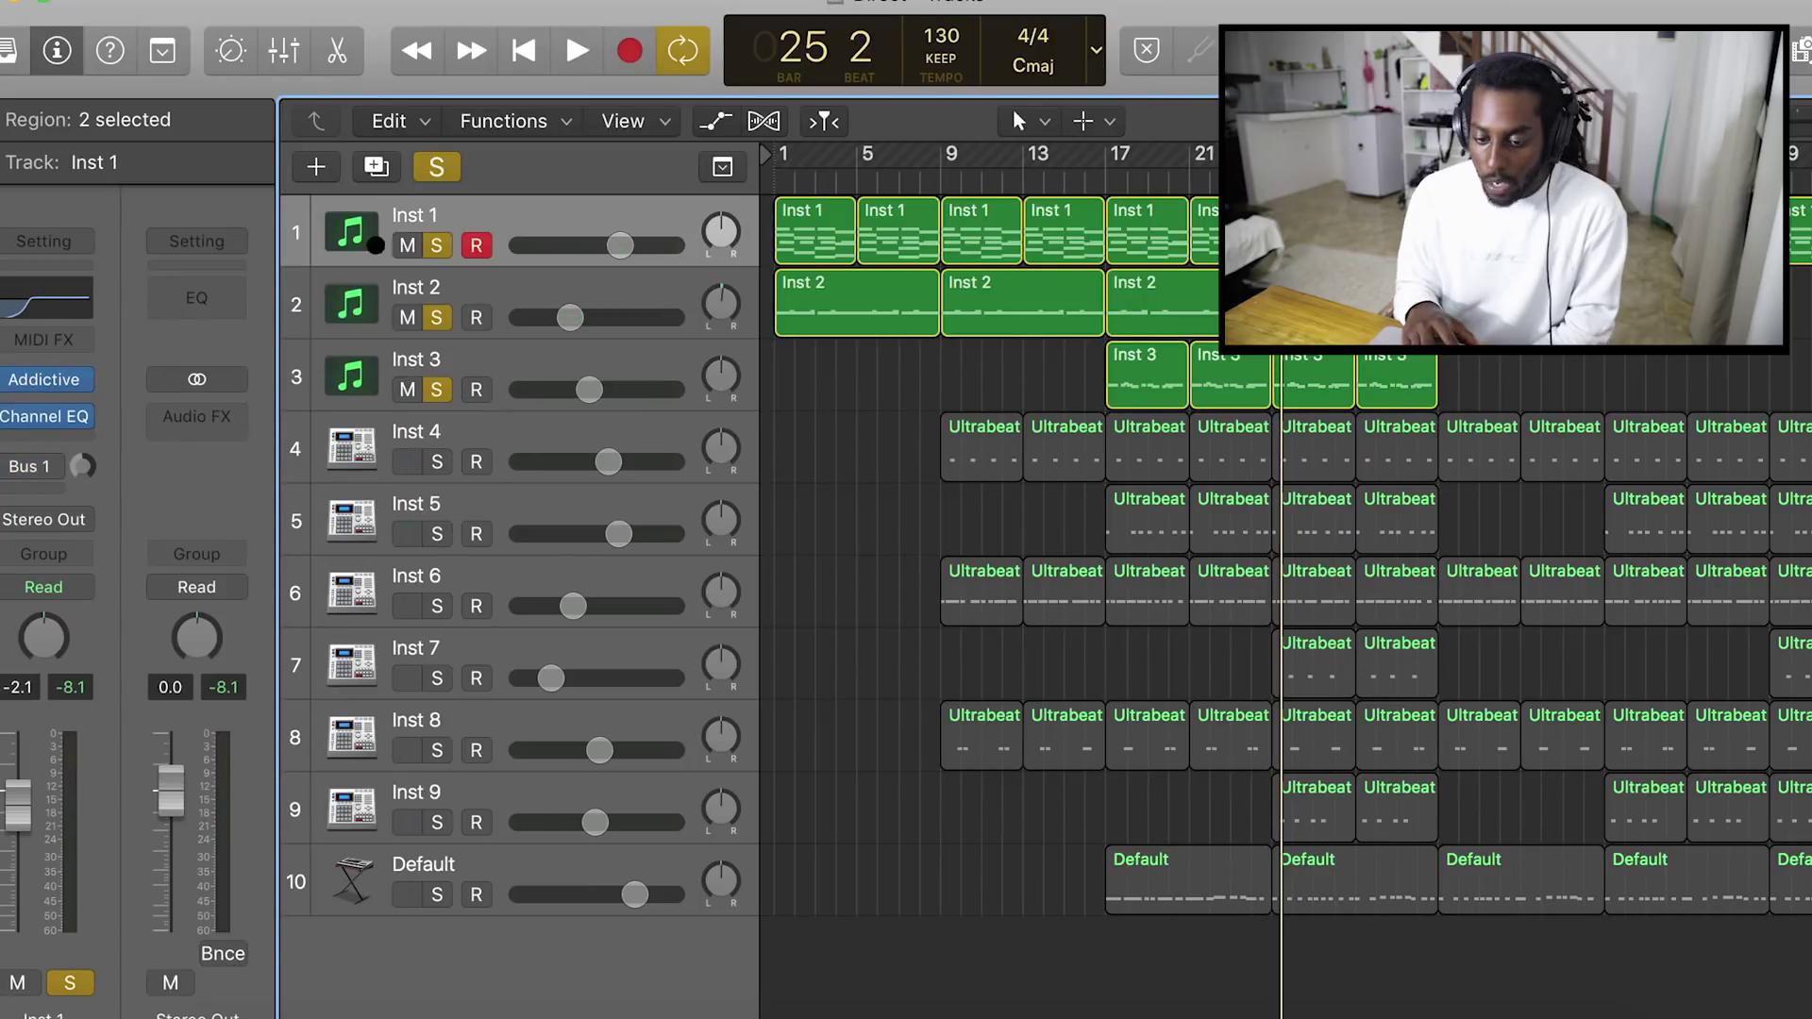
{"action": "left_click", "coordinate": [360, 300]}
{"action": "left_click", "coordinate": [339, 370]}
{"action": "left_click", "coordinate": [341, 235]}
{"action": "left_click", "coordinate": [350, 304]}
{"action": "left_click", "coordinate": [340, 394]}
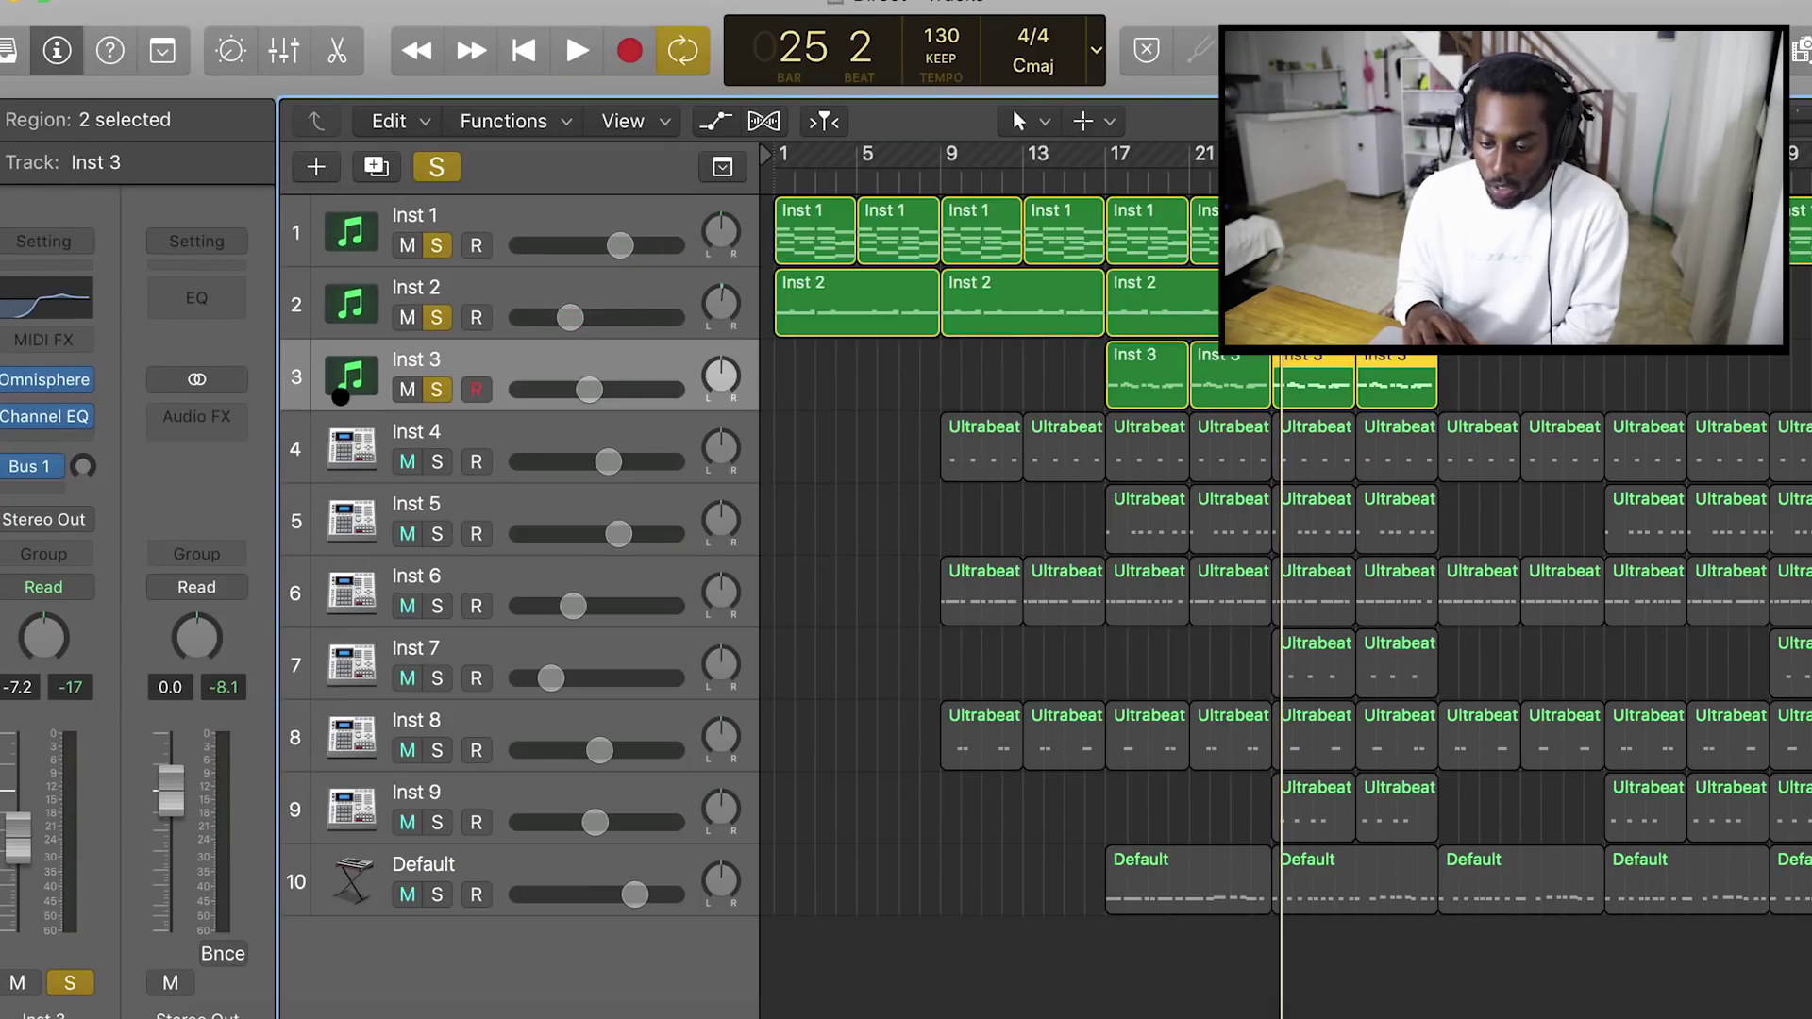
Raise the Bus 1 send on Inst 1 and lower the track's volume to -4.1 dB during playback
{"action": "left_click", "coordinate": [338, 241]}
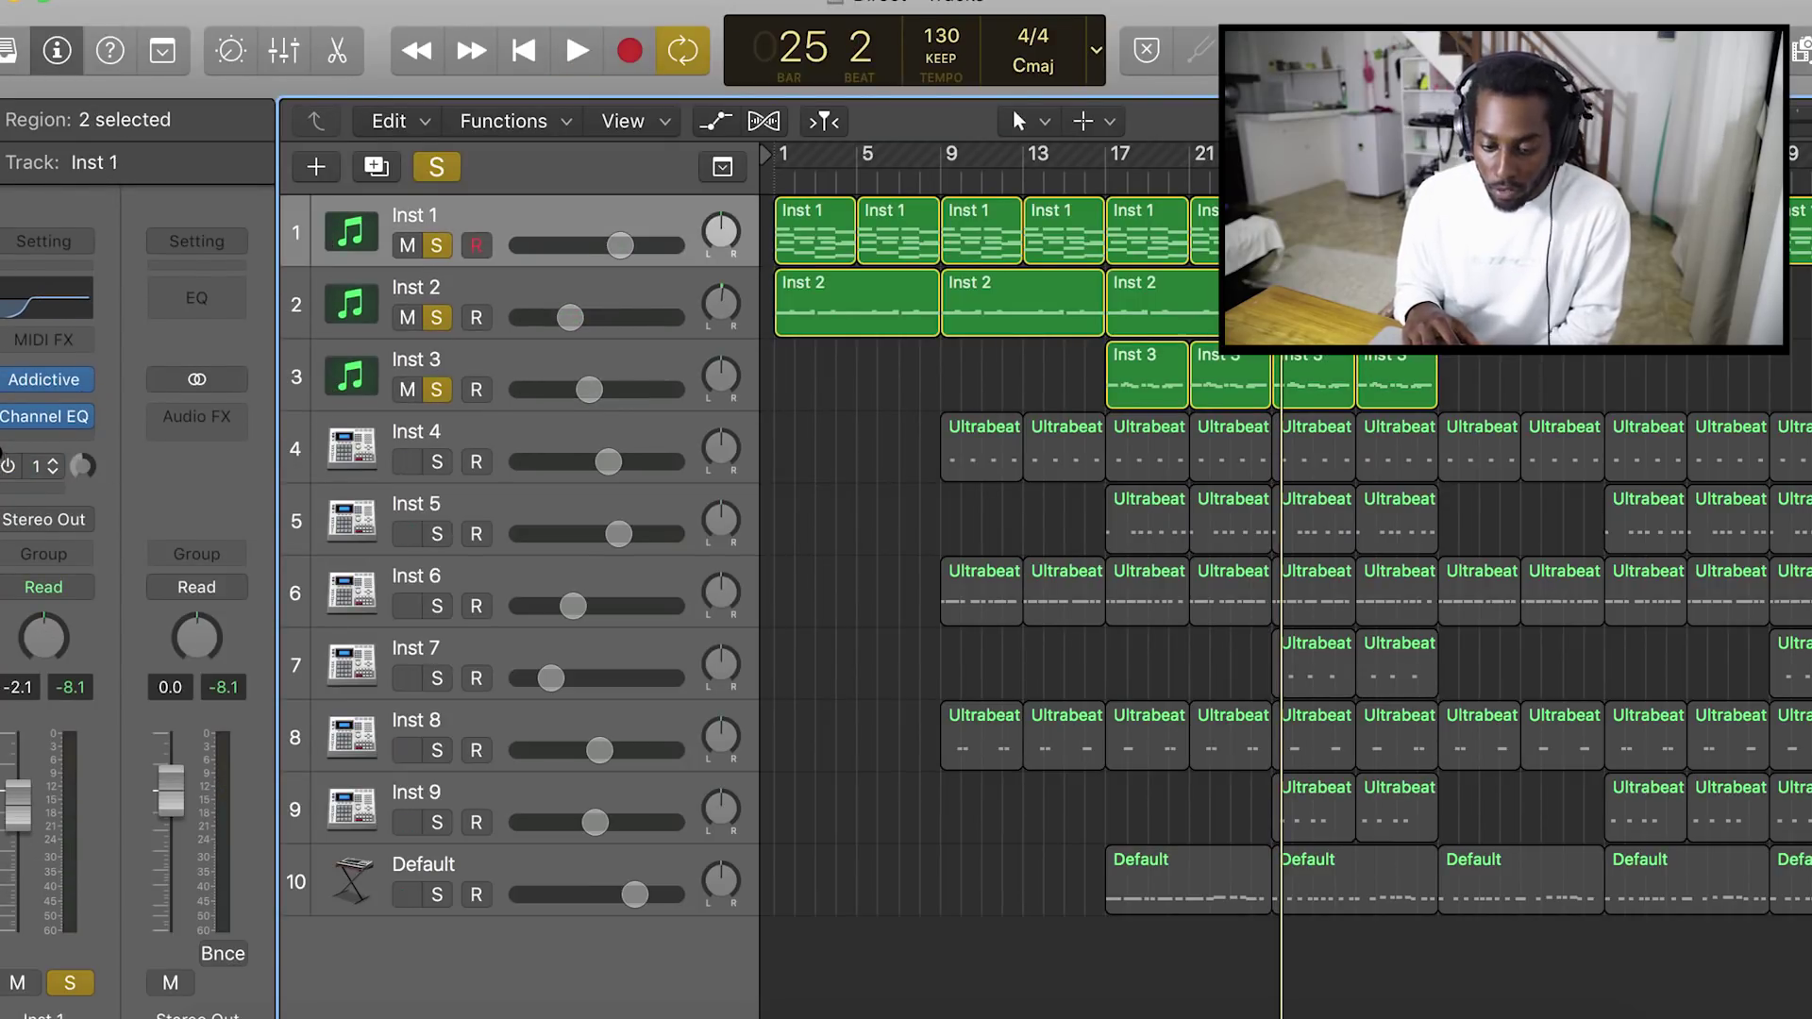
{"action": "mouse_move", "coordinate": [81, 465]}
{"action": "left_mouse_down"}
{"action": "mouse_move", "coordinate": [62, 416]}
{"action": "mouse_move", "coordinate": [55, 444]}
{"action": "left_mouse_up"}
{"action": "key", "text": "space"}
{"action": "left_click_drag", "start_coordinate": [12, 817], "coordinate": [9, 845]}
Set the Bus 1 send on Inst 3 to -0.6 dB and lower the track's volume to -12.0 dB
{"action": "left_click", "coordinate": [406, 363]}
{"action": "left_click_drag", "start_coordinate": [82, 466], "coordinate": [94, 441]}
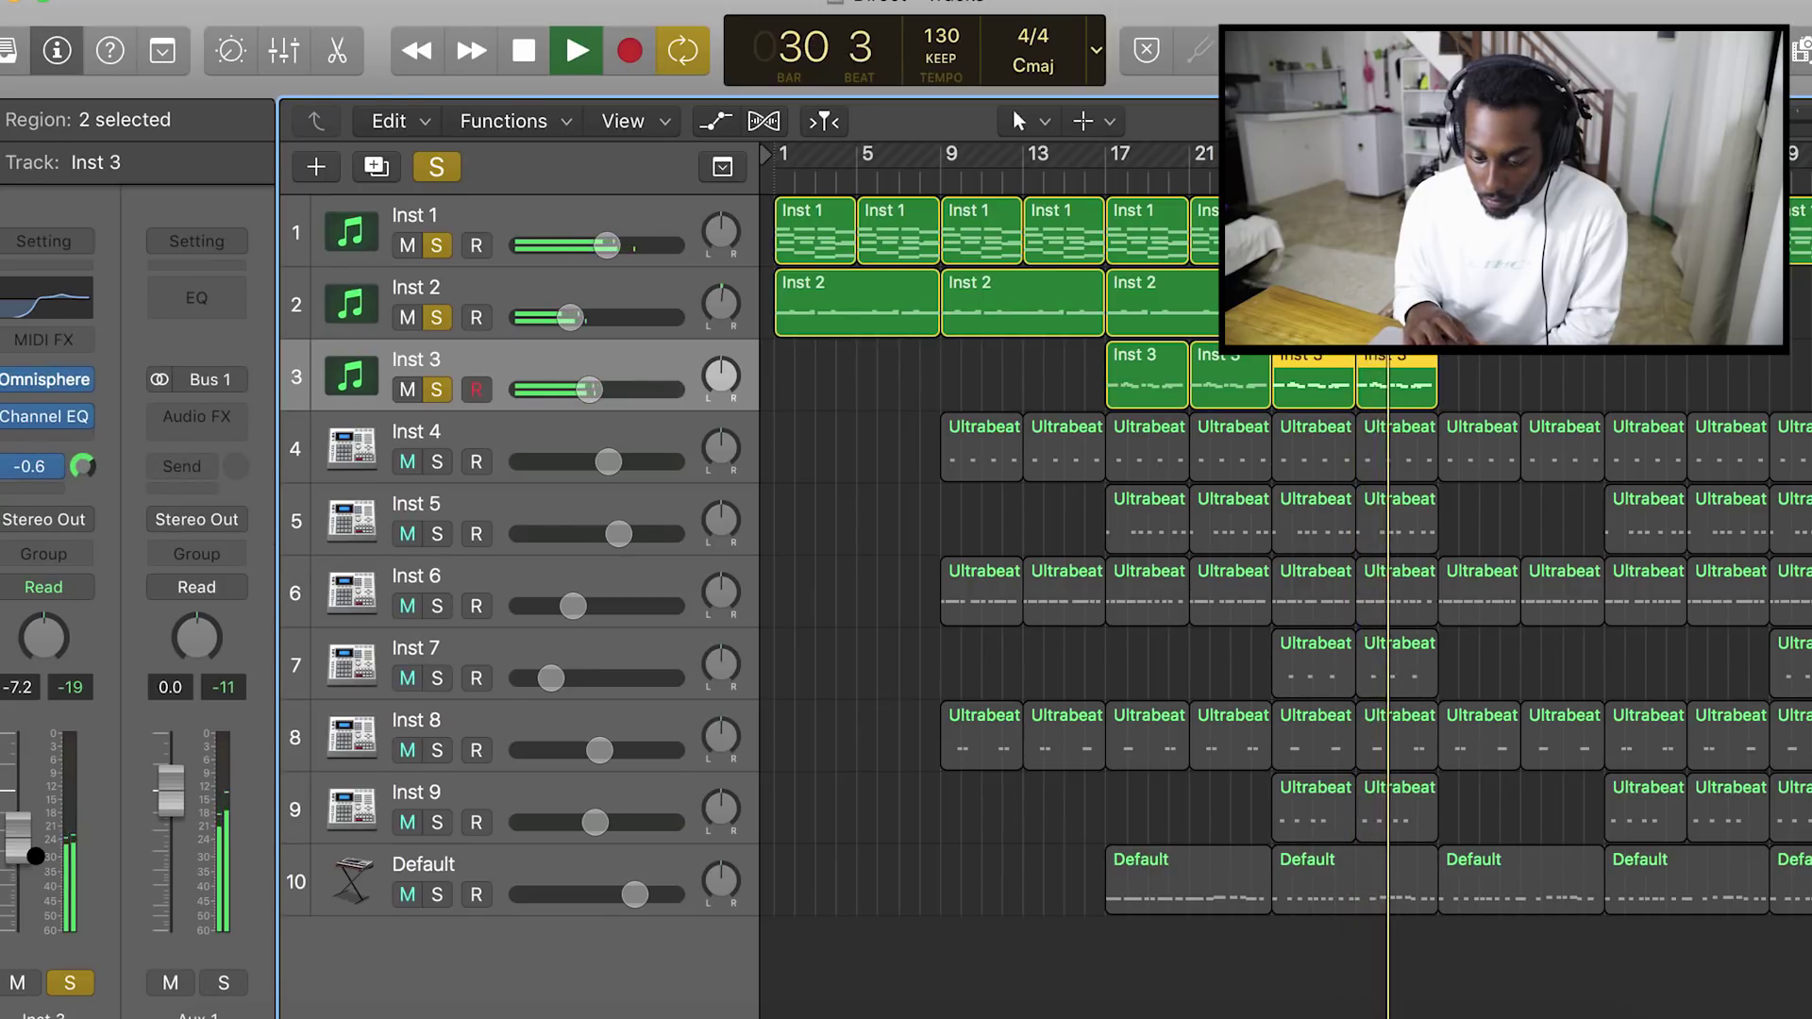
{"action": "left_click_drag", "start_coordinate": [19, 848], "coordinate": [17, 877]}
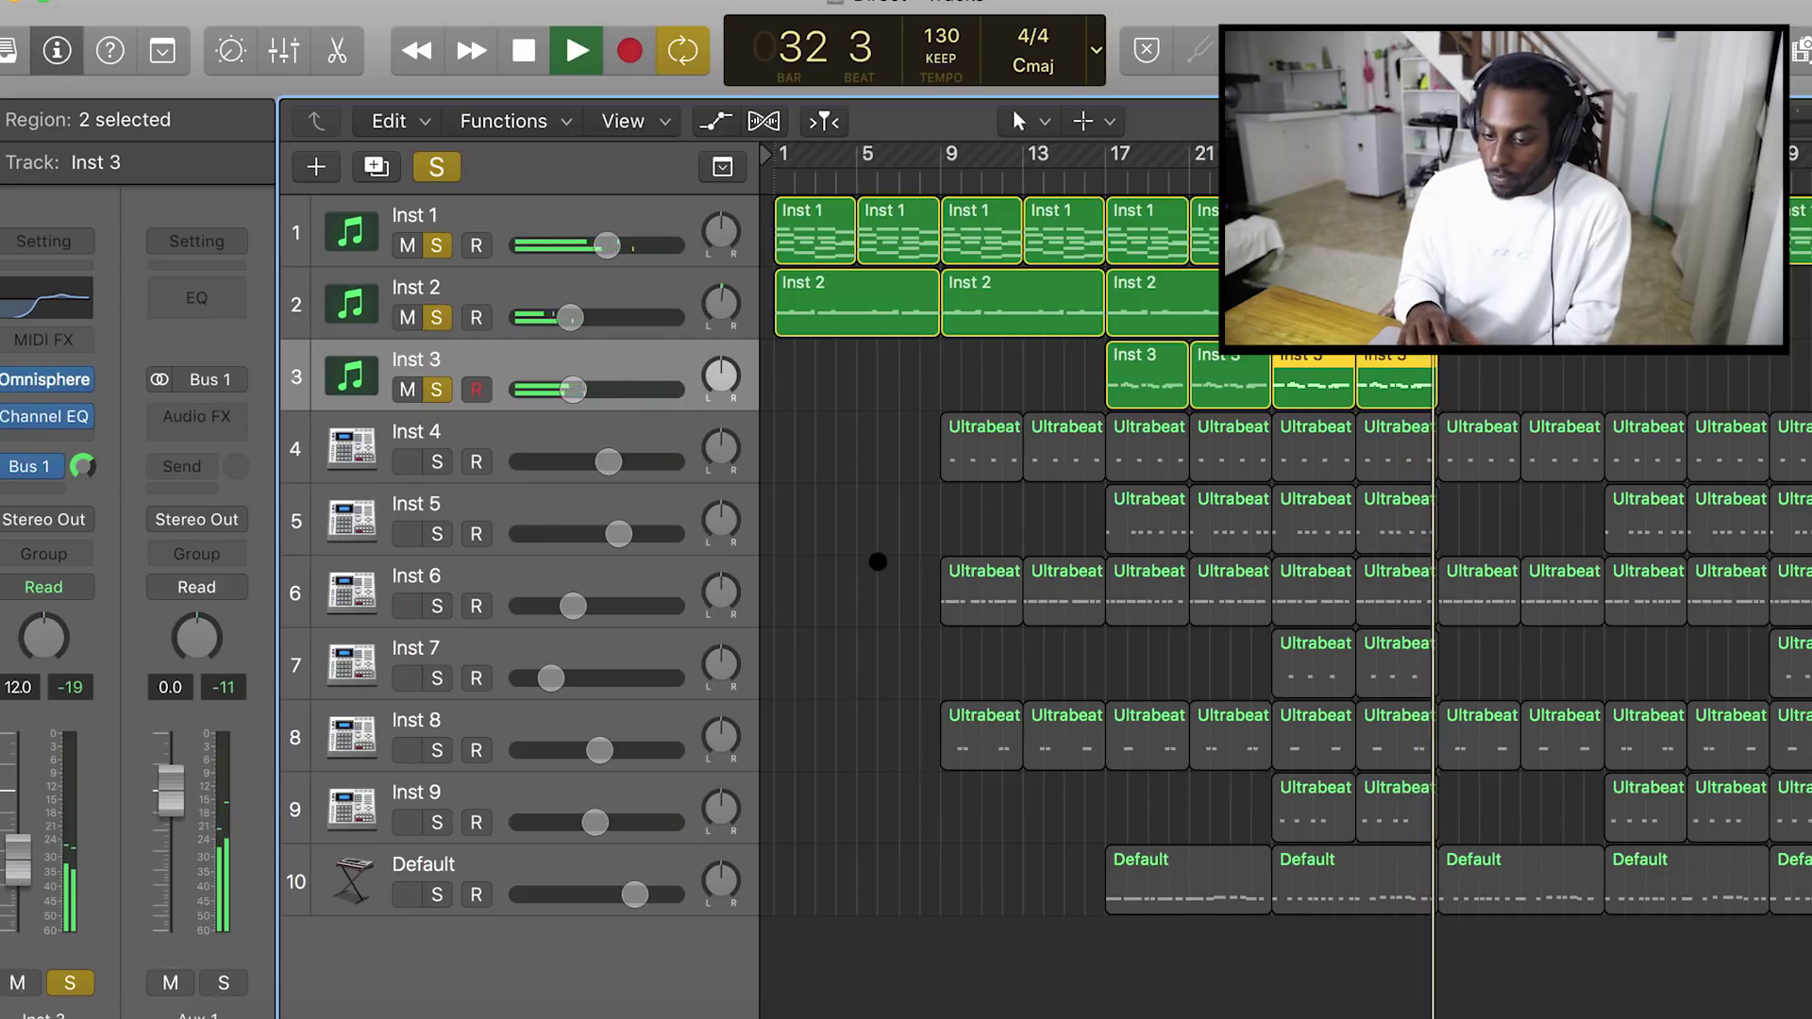
{"action": "key", "text": "space"}
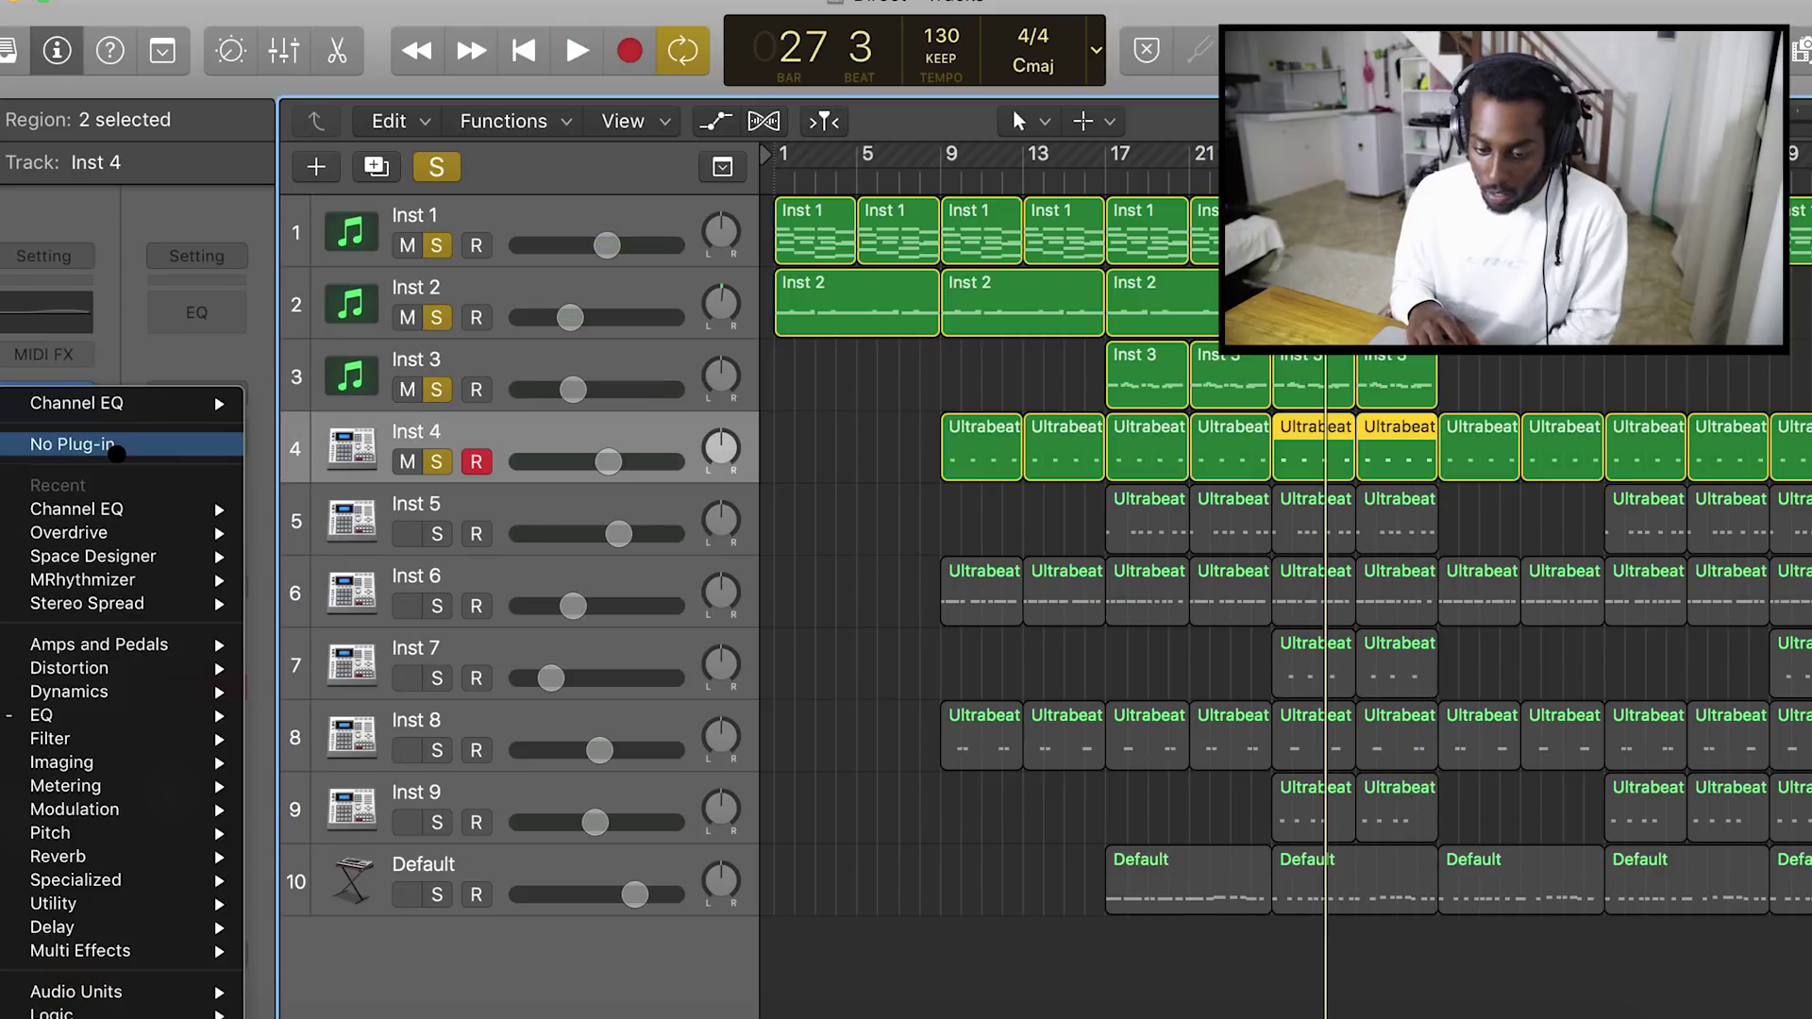
Replace Inst 4's Channel EQ with a fresh one, boosting 2900 Hz by 1.5 dB at Q 0.37 and low-cutting at 198 Hz
{"action": "left_click", "coordinate": [75, 444]}
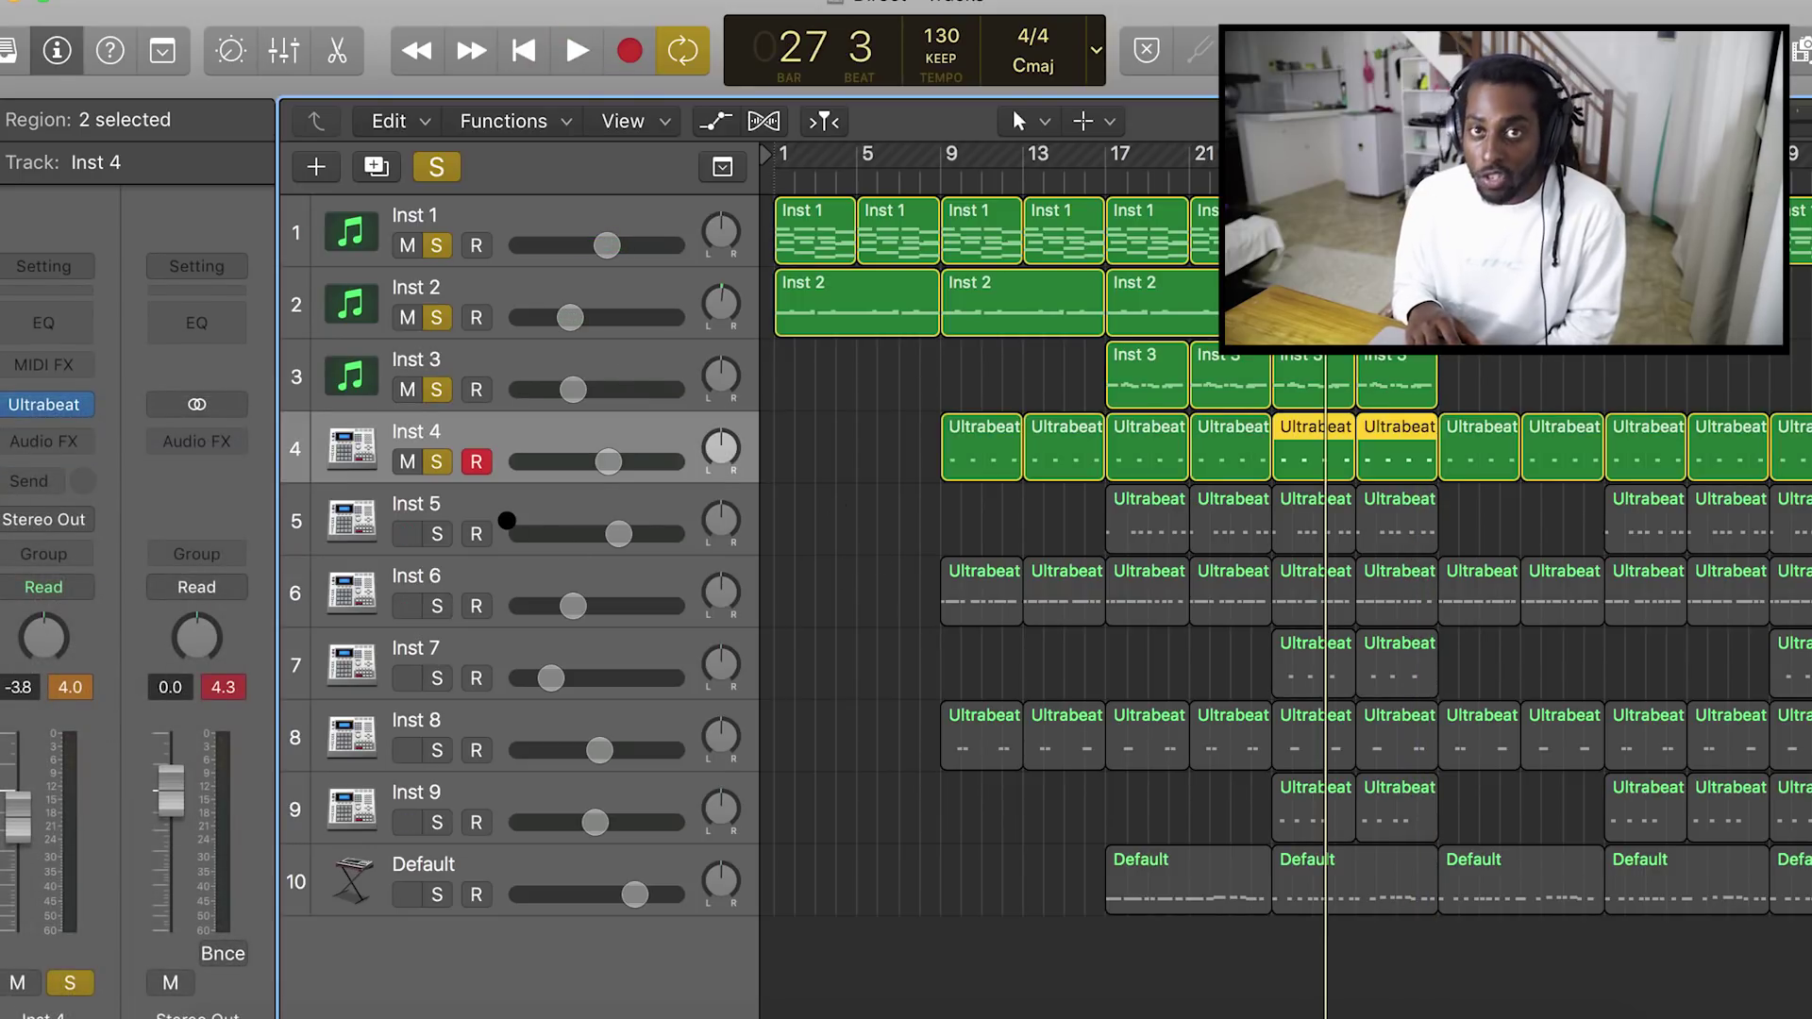
{"action": "key", "text": "space"}
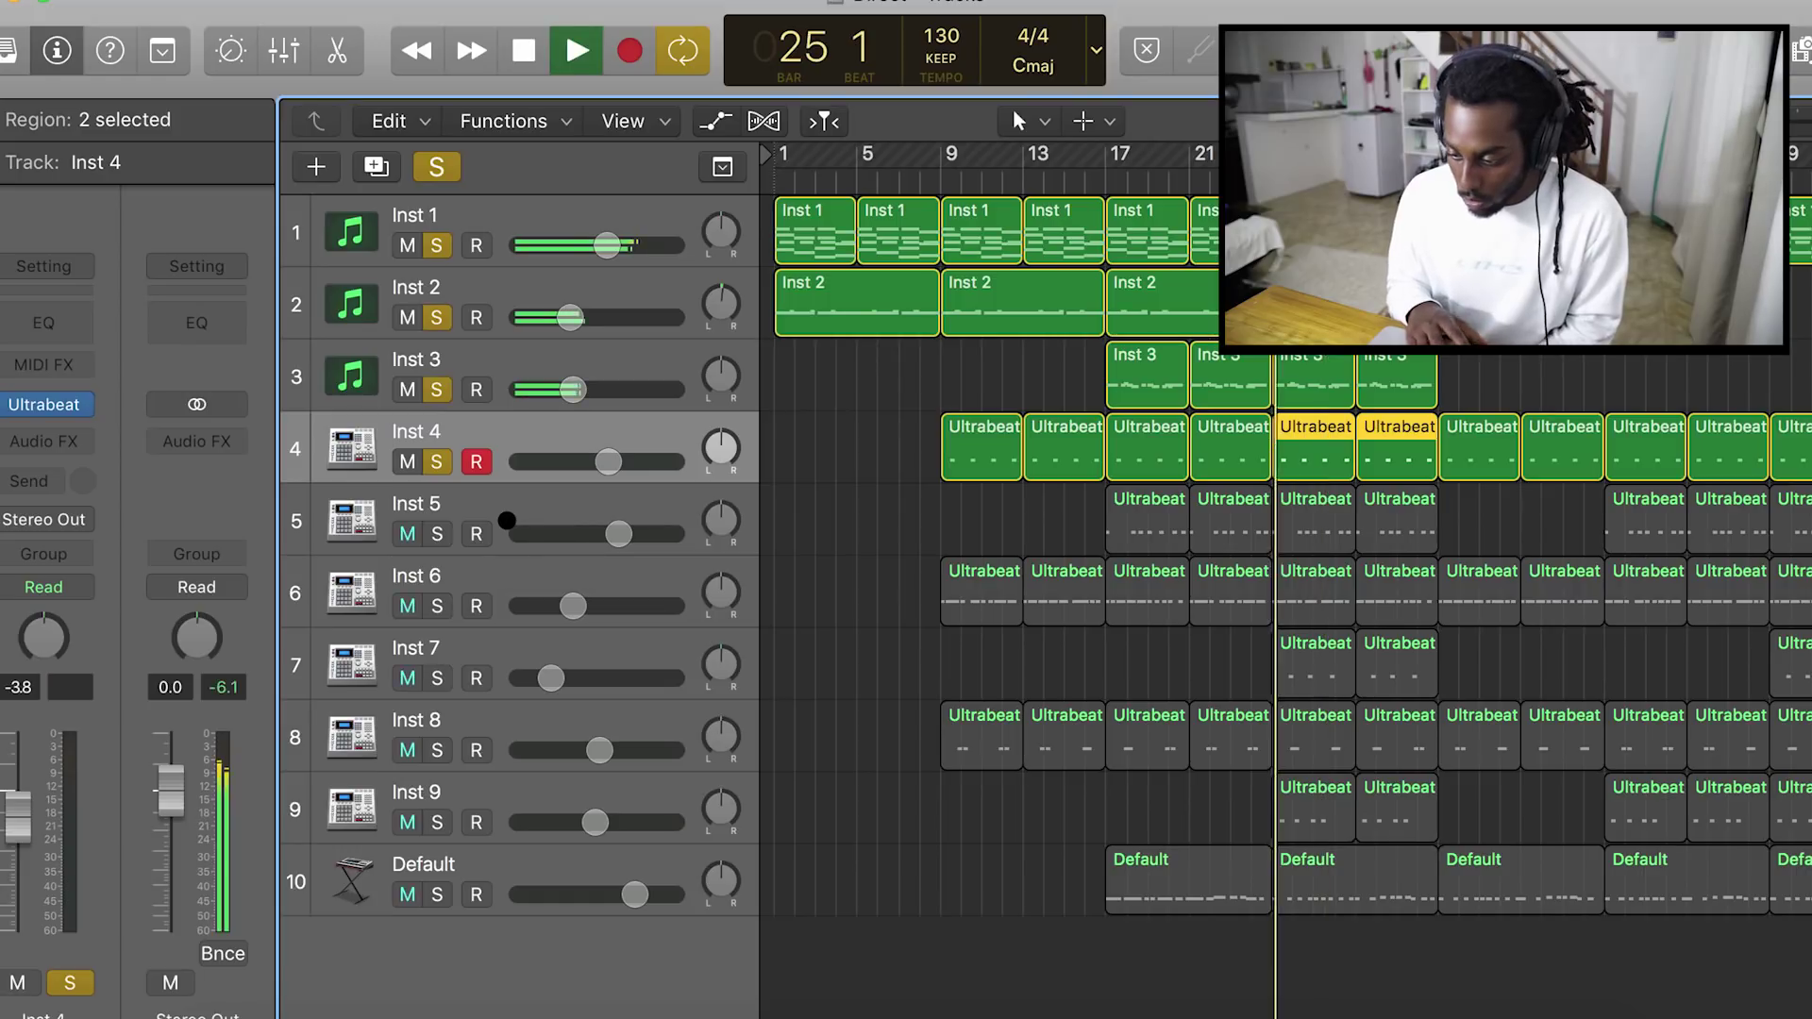
{"action": "left_click", "coordinate": [43, 326]}
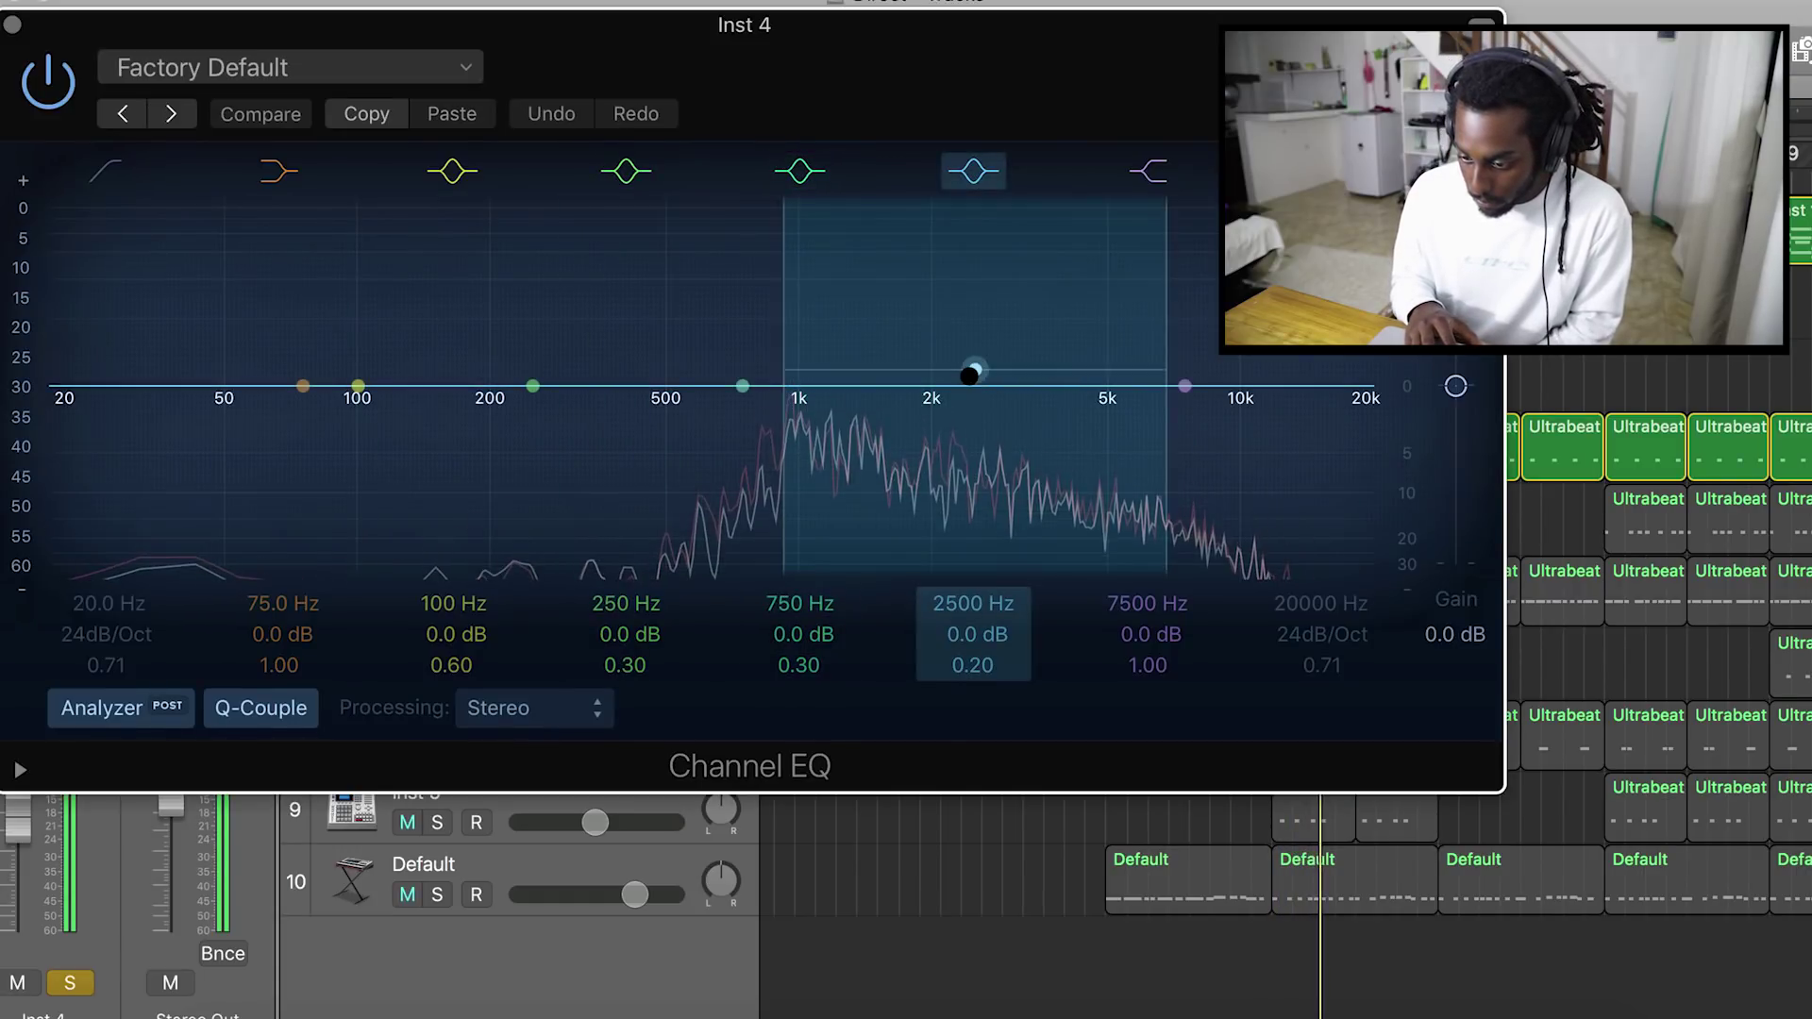
{"action": "left_click_drag", "start_coordinate": [969, 375], "coordinate": [975, 362]}
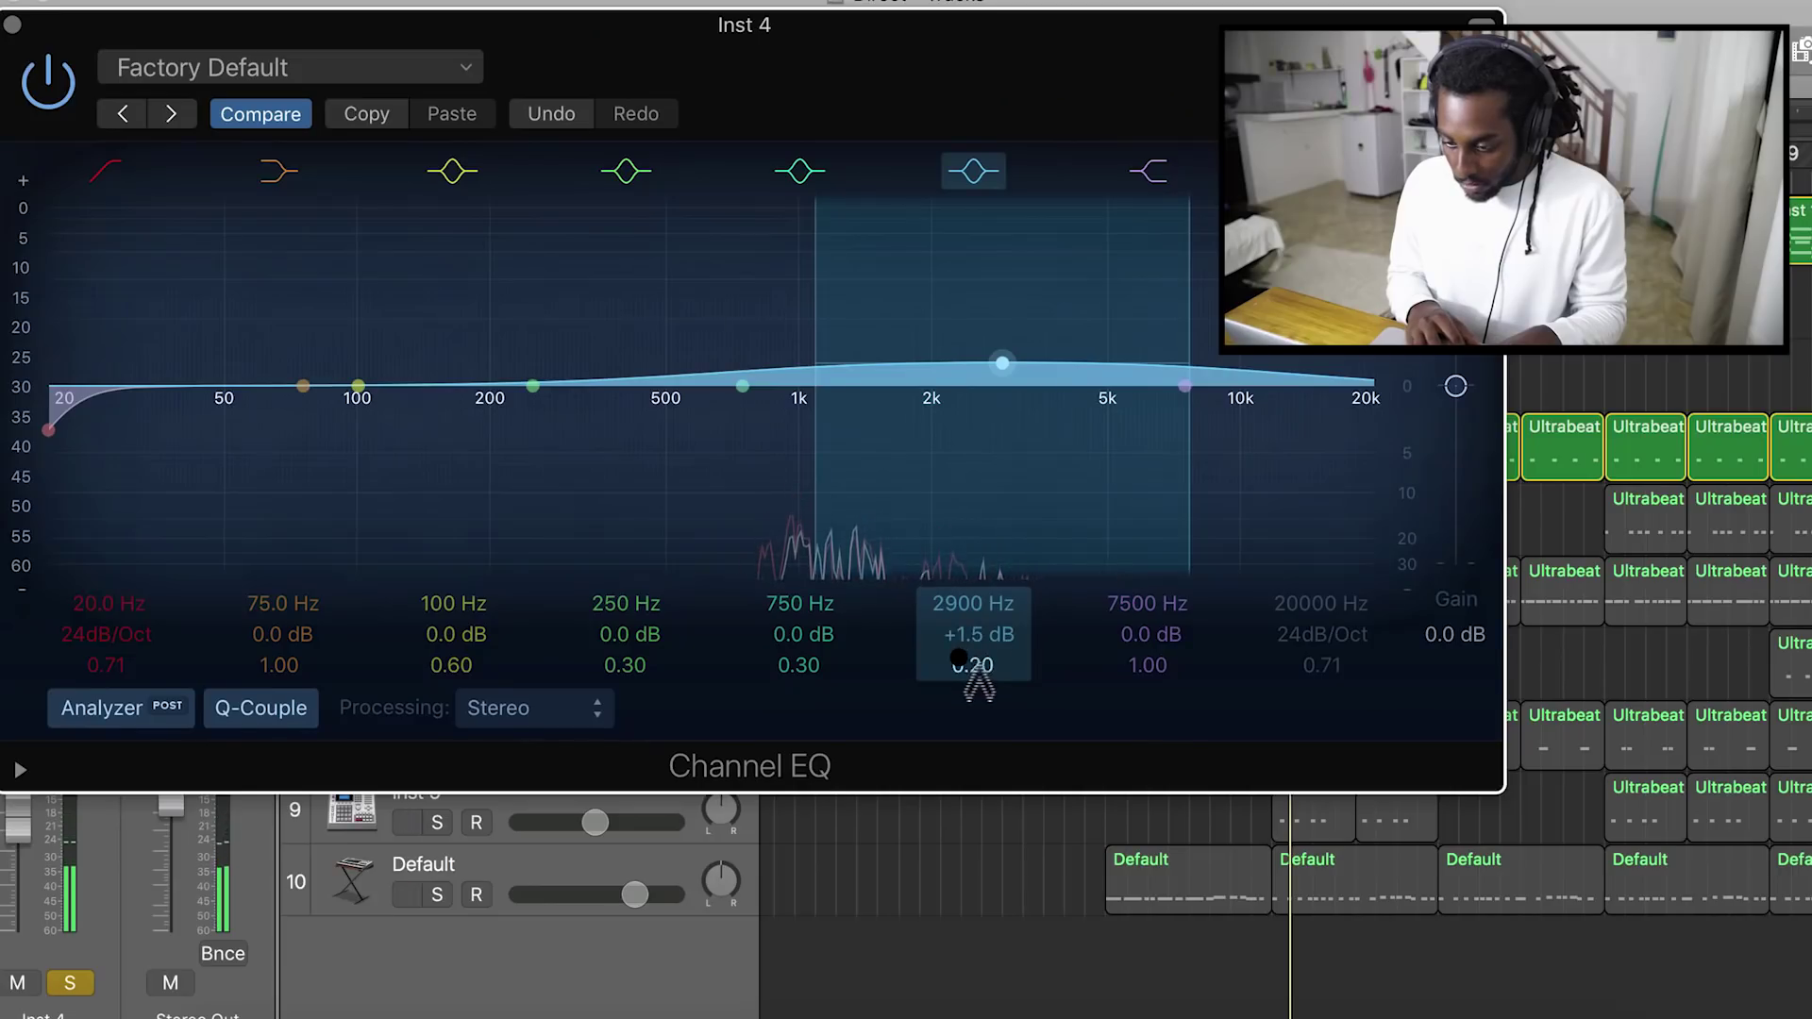
{"action": "left_click_drag", "start_coordinate": [971, 667], "coordinate": [970, 651]}
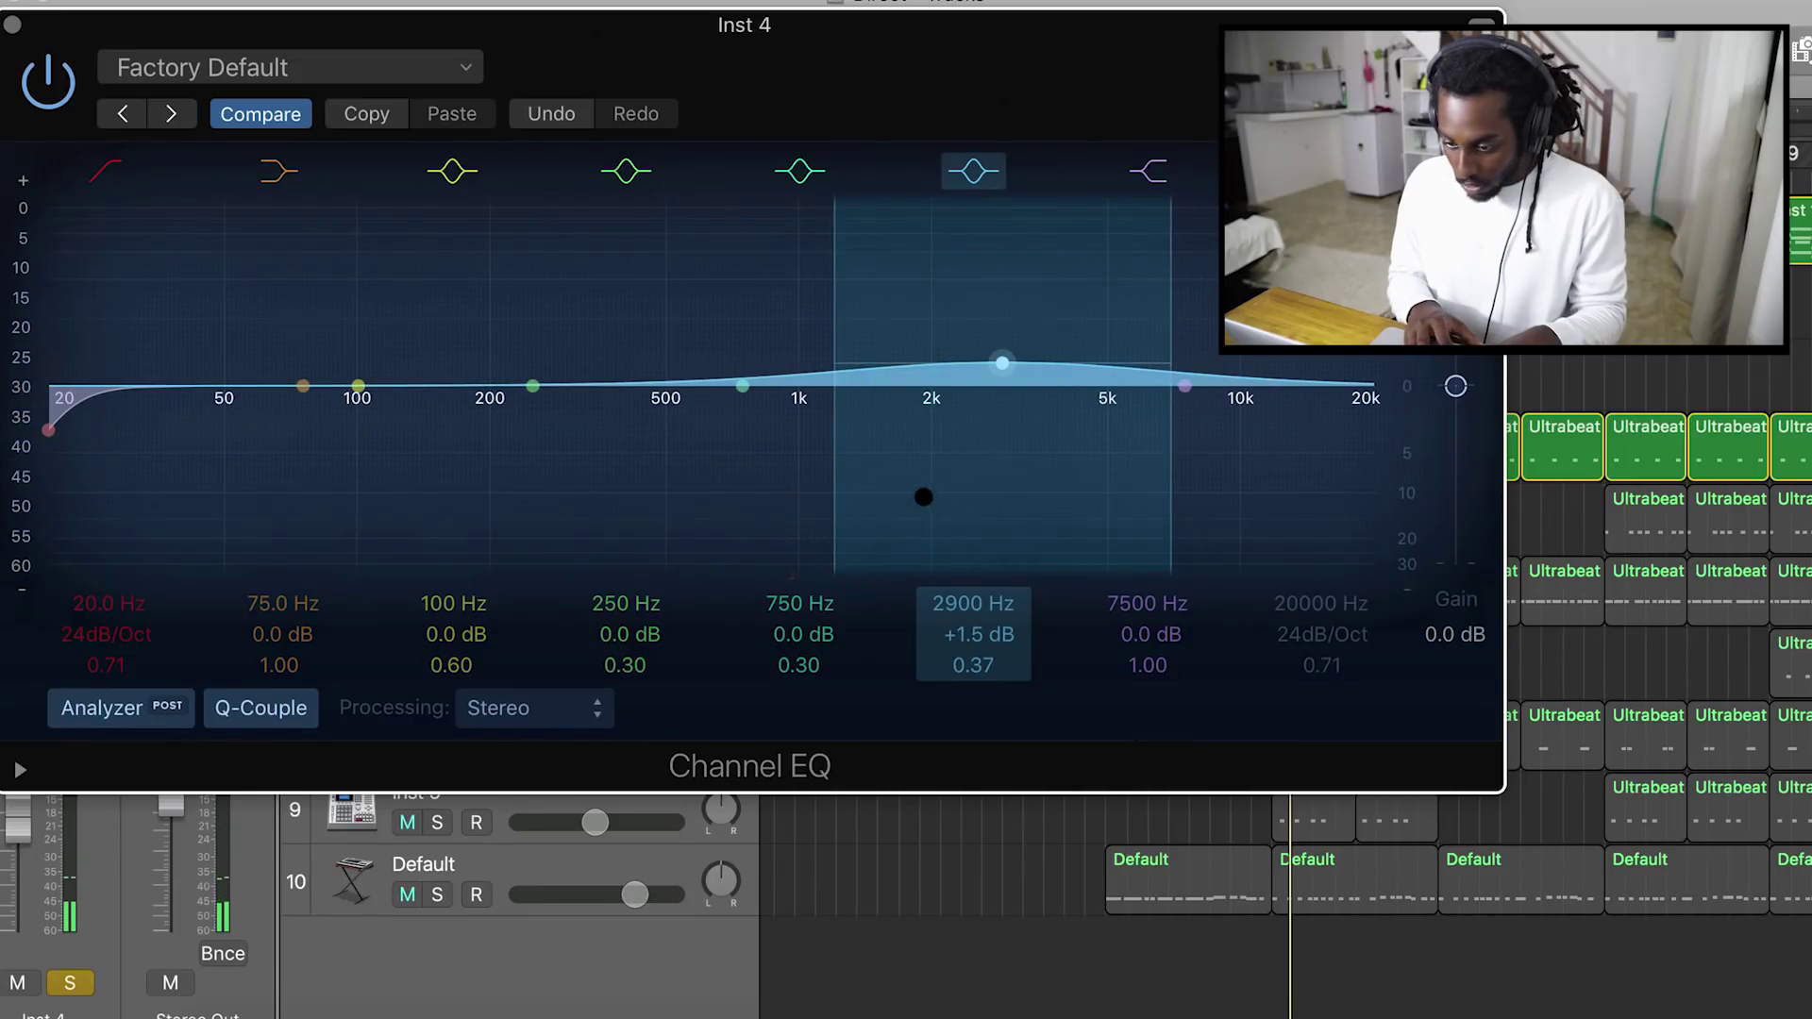
{"action": "left_click_drag", "start_coordinate": [61, 426], "coordinate": [521, 428]}
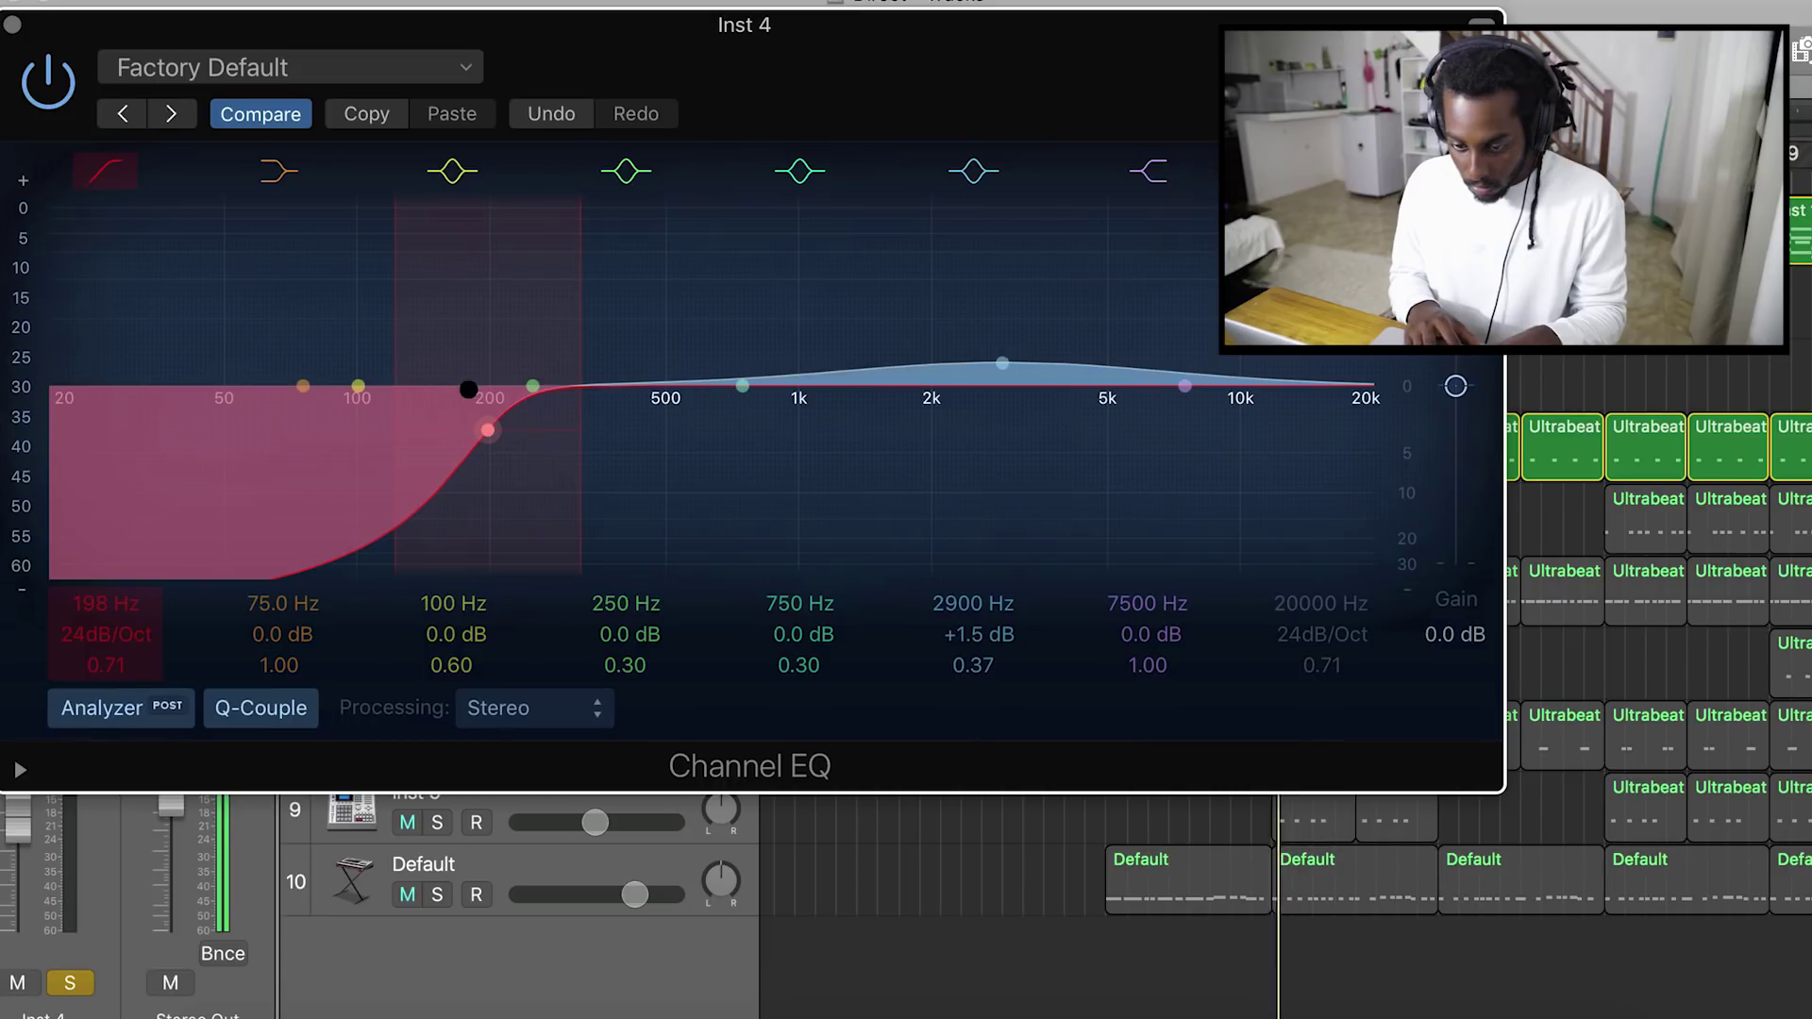
{"action": "left_click", "coordinate": [12, 25]}
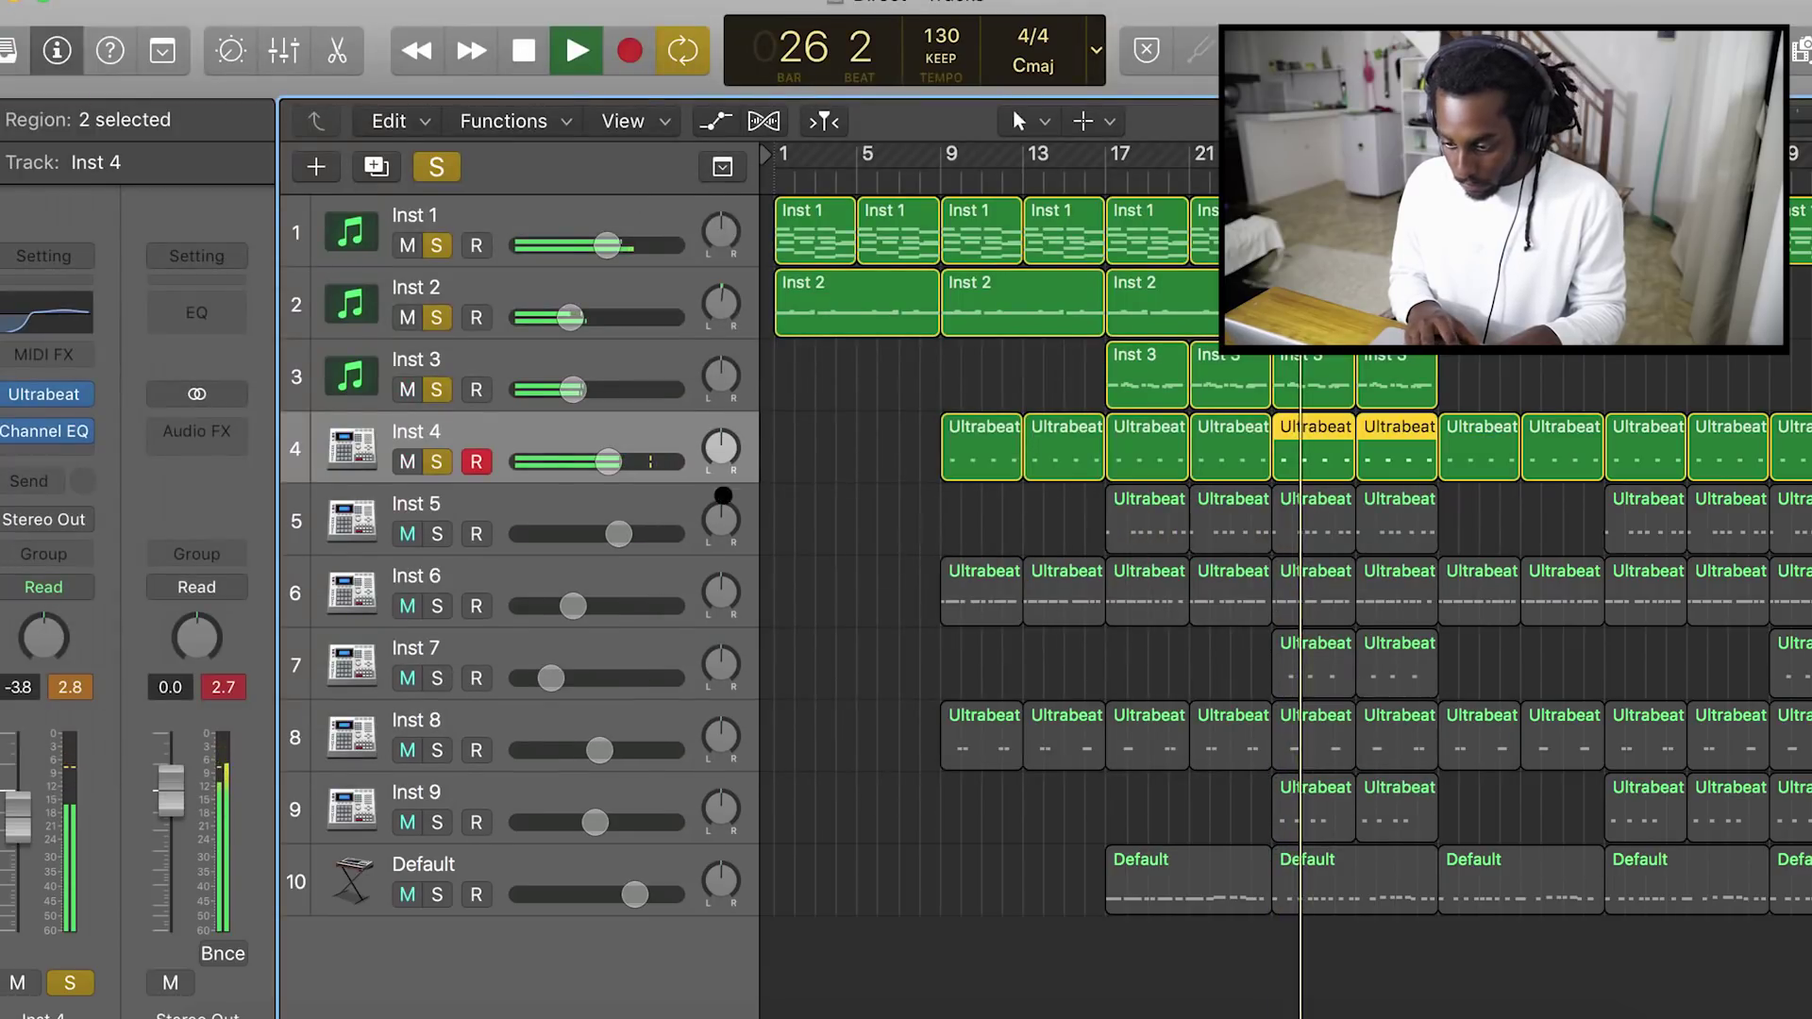
Solo Inst 5 and add a Channel EQ with a +1.5 dB boost at 102 Hz, Q 2.20
{"action": "left_click", "coordinate": [437, 533]}
{"action": "left_click", "coordinate": [480, 509]}
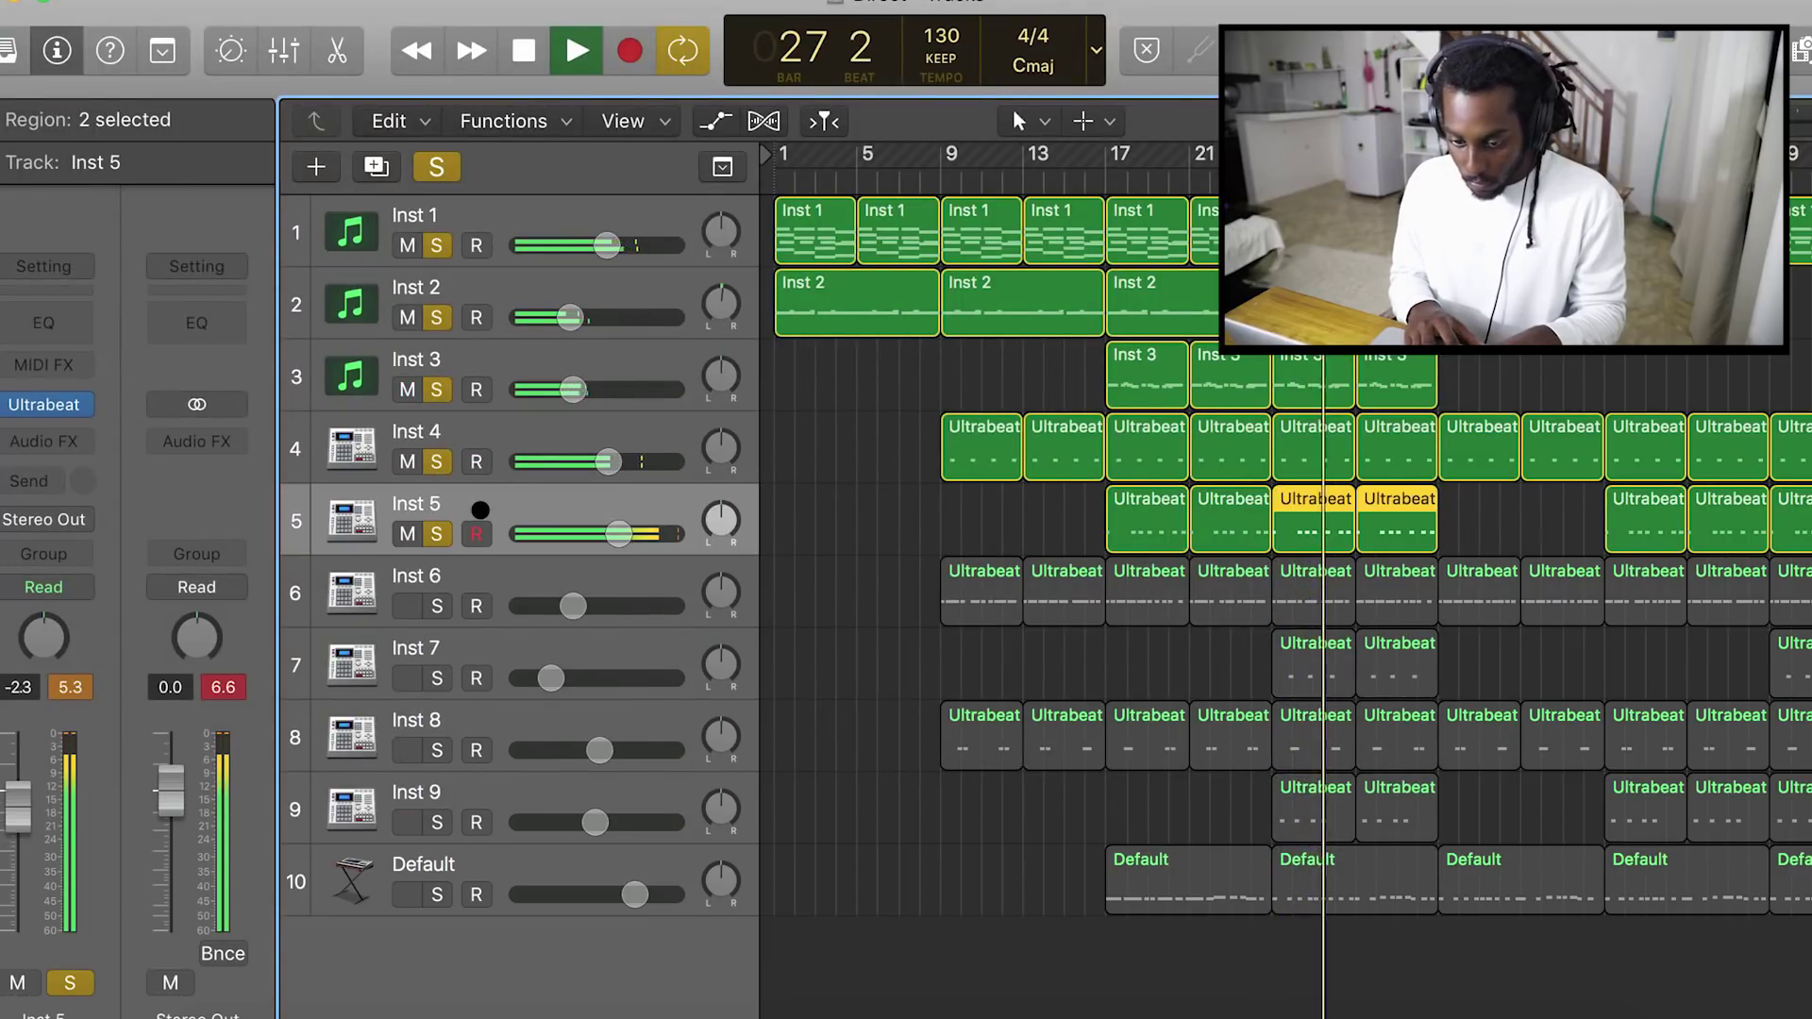
{"action": "key", "text": "space"}
{"action": "left_click", "coordinate": [44, 314]}
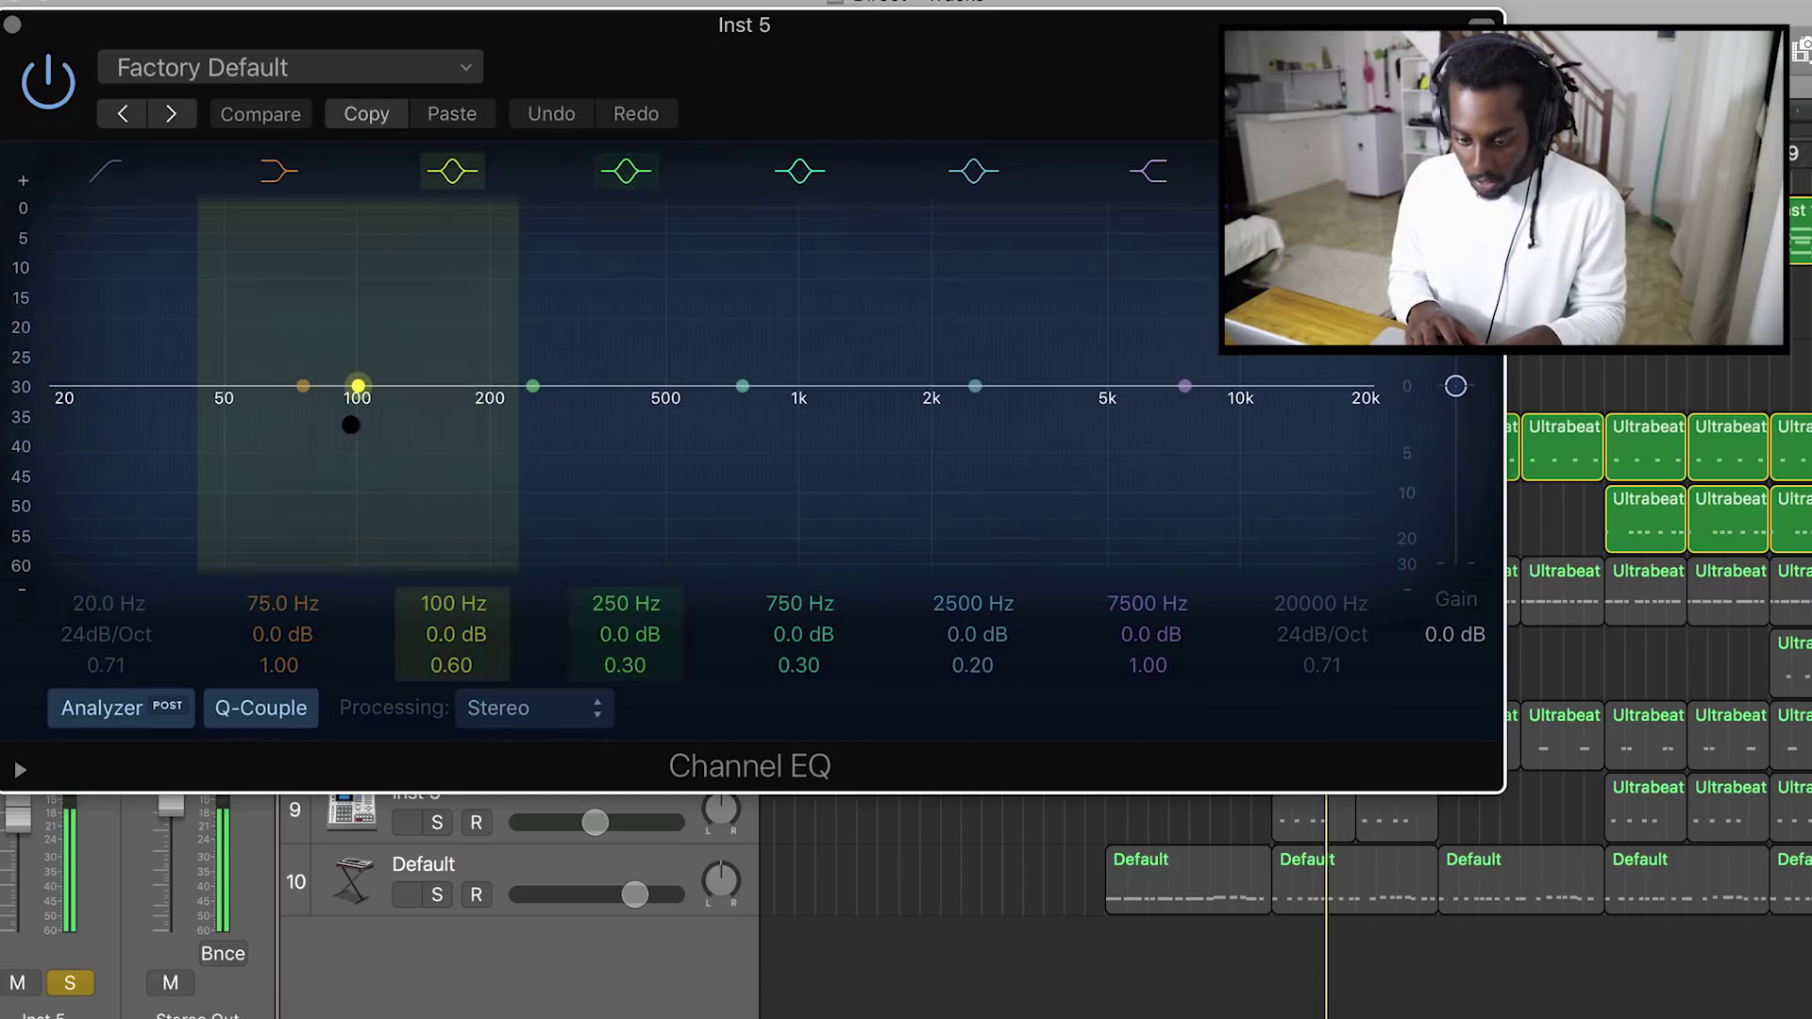
{"action": "mouse_move", "coordinate": [356, 388]}
{"action": "left_mouse_down"}
{"action": "mouse_move", "coordinate": [421, 376]}
{"action": "mouse_move", "coordinate": [359, 376]}
{"action": "left_mouse_up"}
{"action": "left_click_drag", "start_coordinate": [451, 672], "coordinate": [451, 641]}
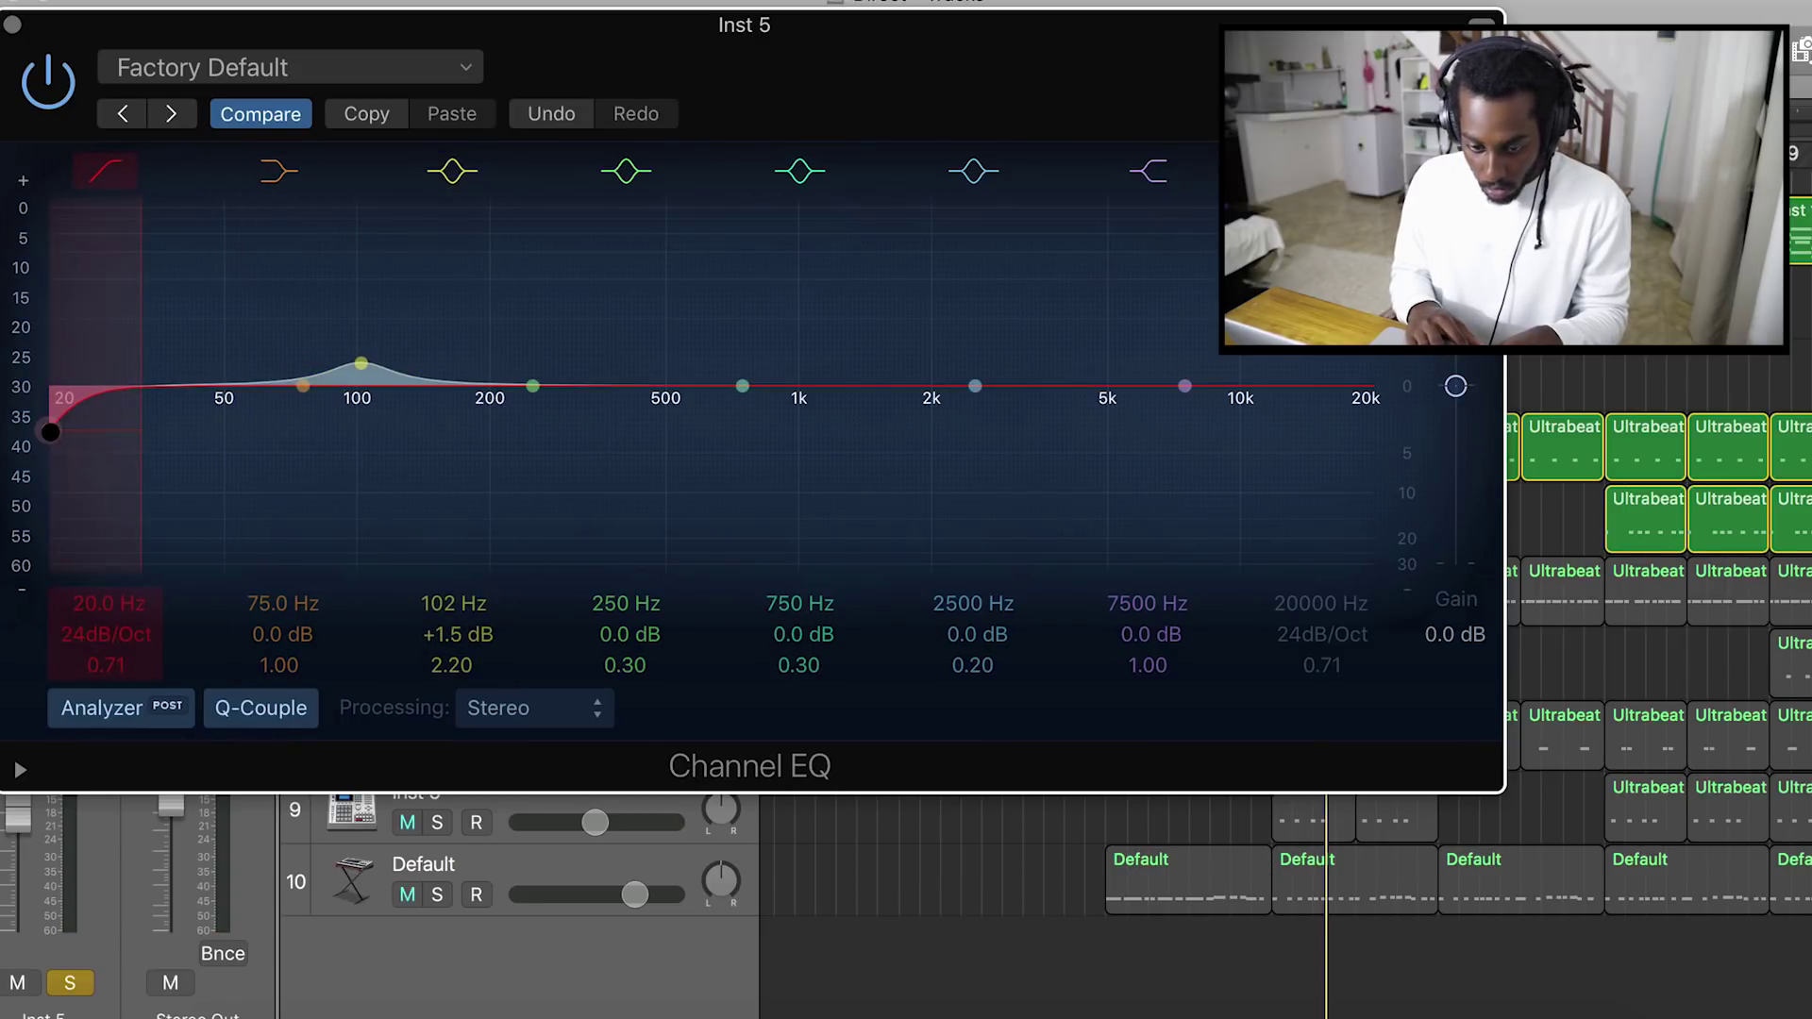
Set Inst 5's EQ to a low cut at 48 Hz and a high cut at 5300 Hz, 24 dB/Oct
{"action": "left_click_drag", "start_coordinate": [52, 431], "coordinate": [210, 425]}
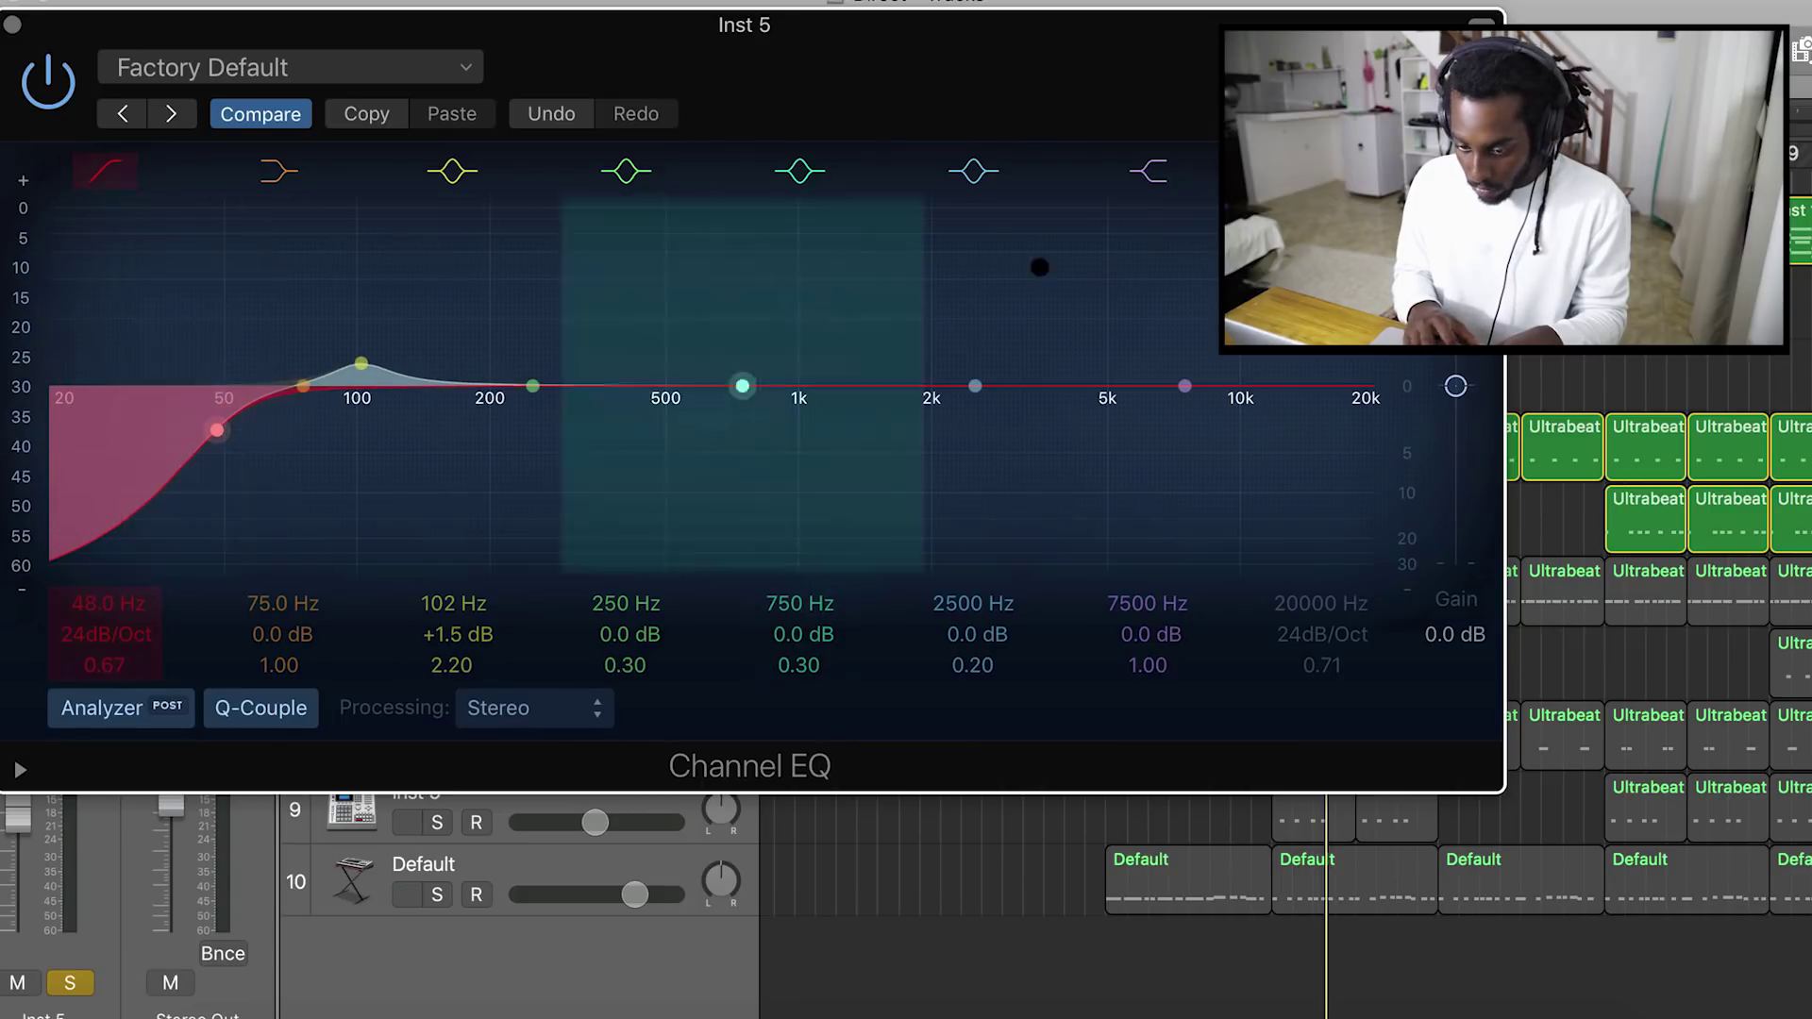
{"action": "key", "text": "space"}
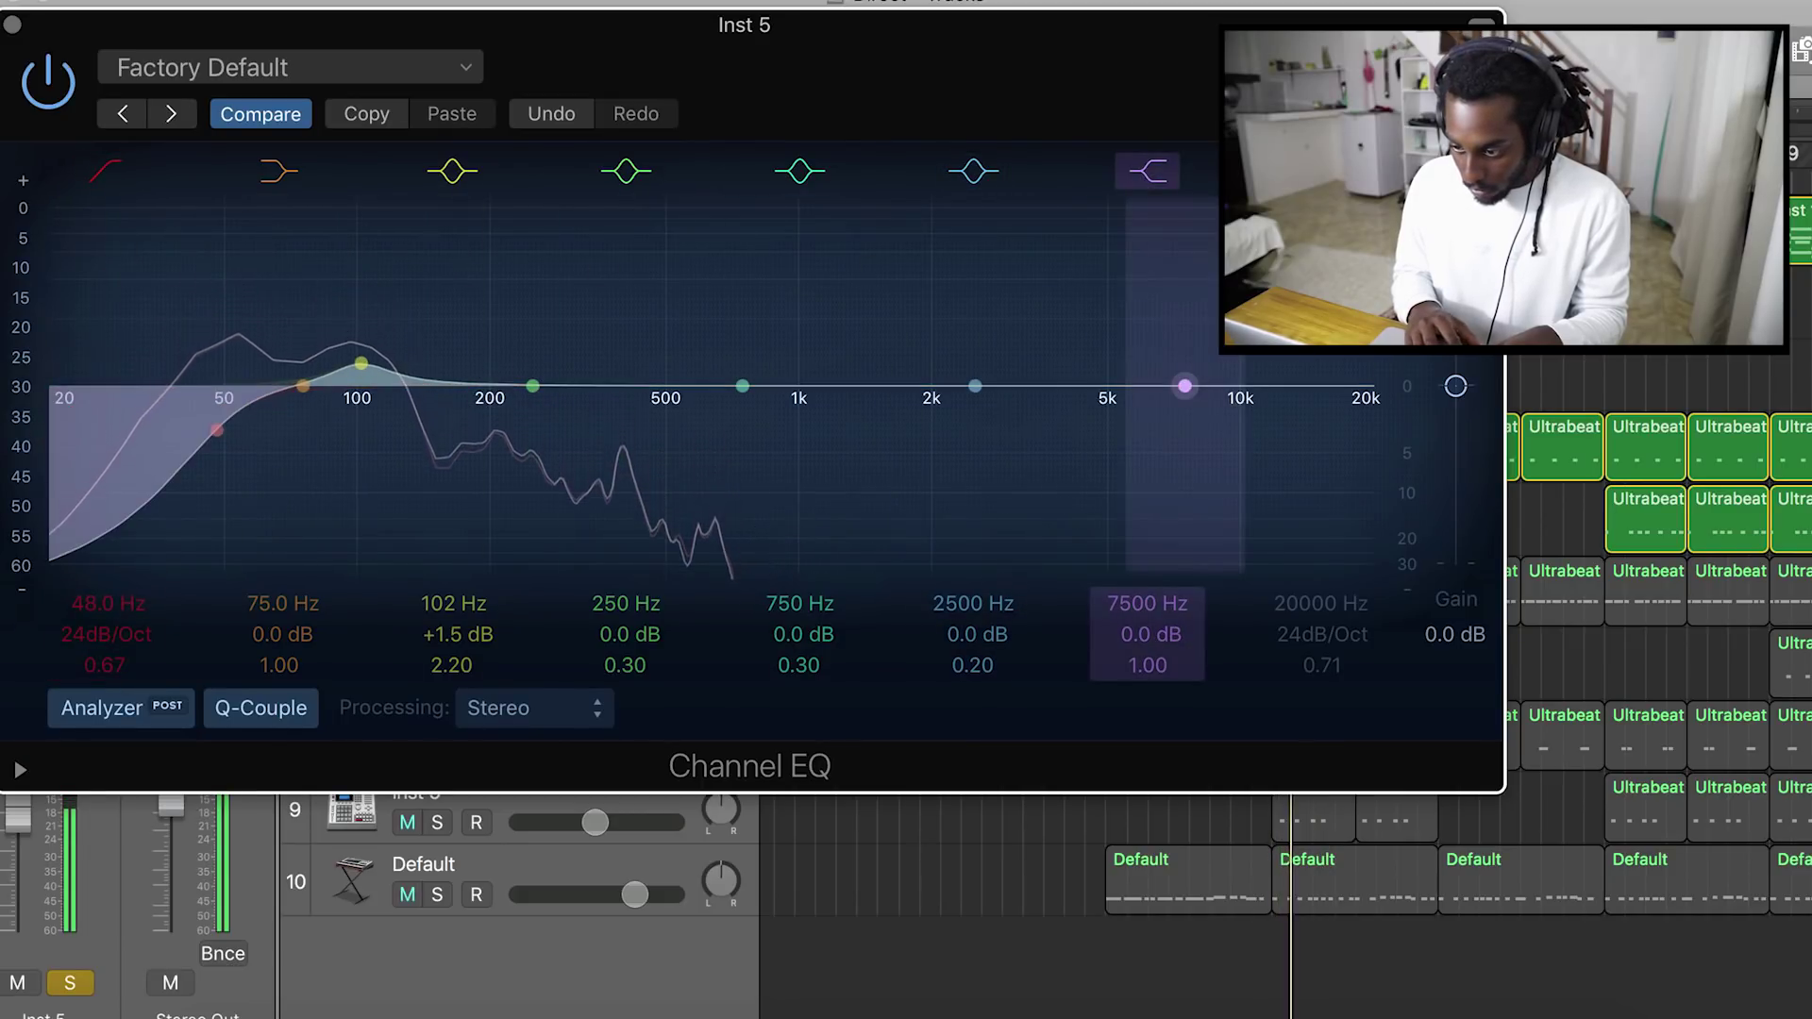
{"action": "left_click", "coordinate": [1363, 412]}
{"action": "left_click_drag", "start_coordinate": [1364, 412], "coordinate": [1109, 413]}
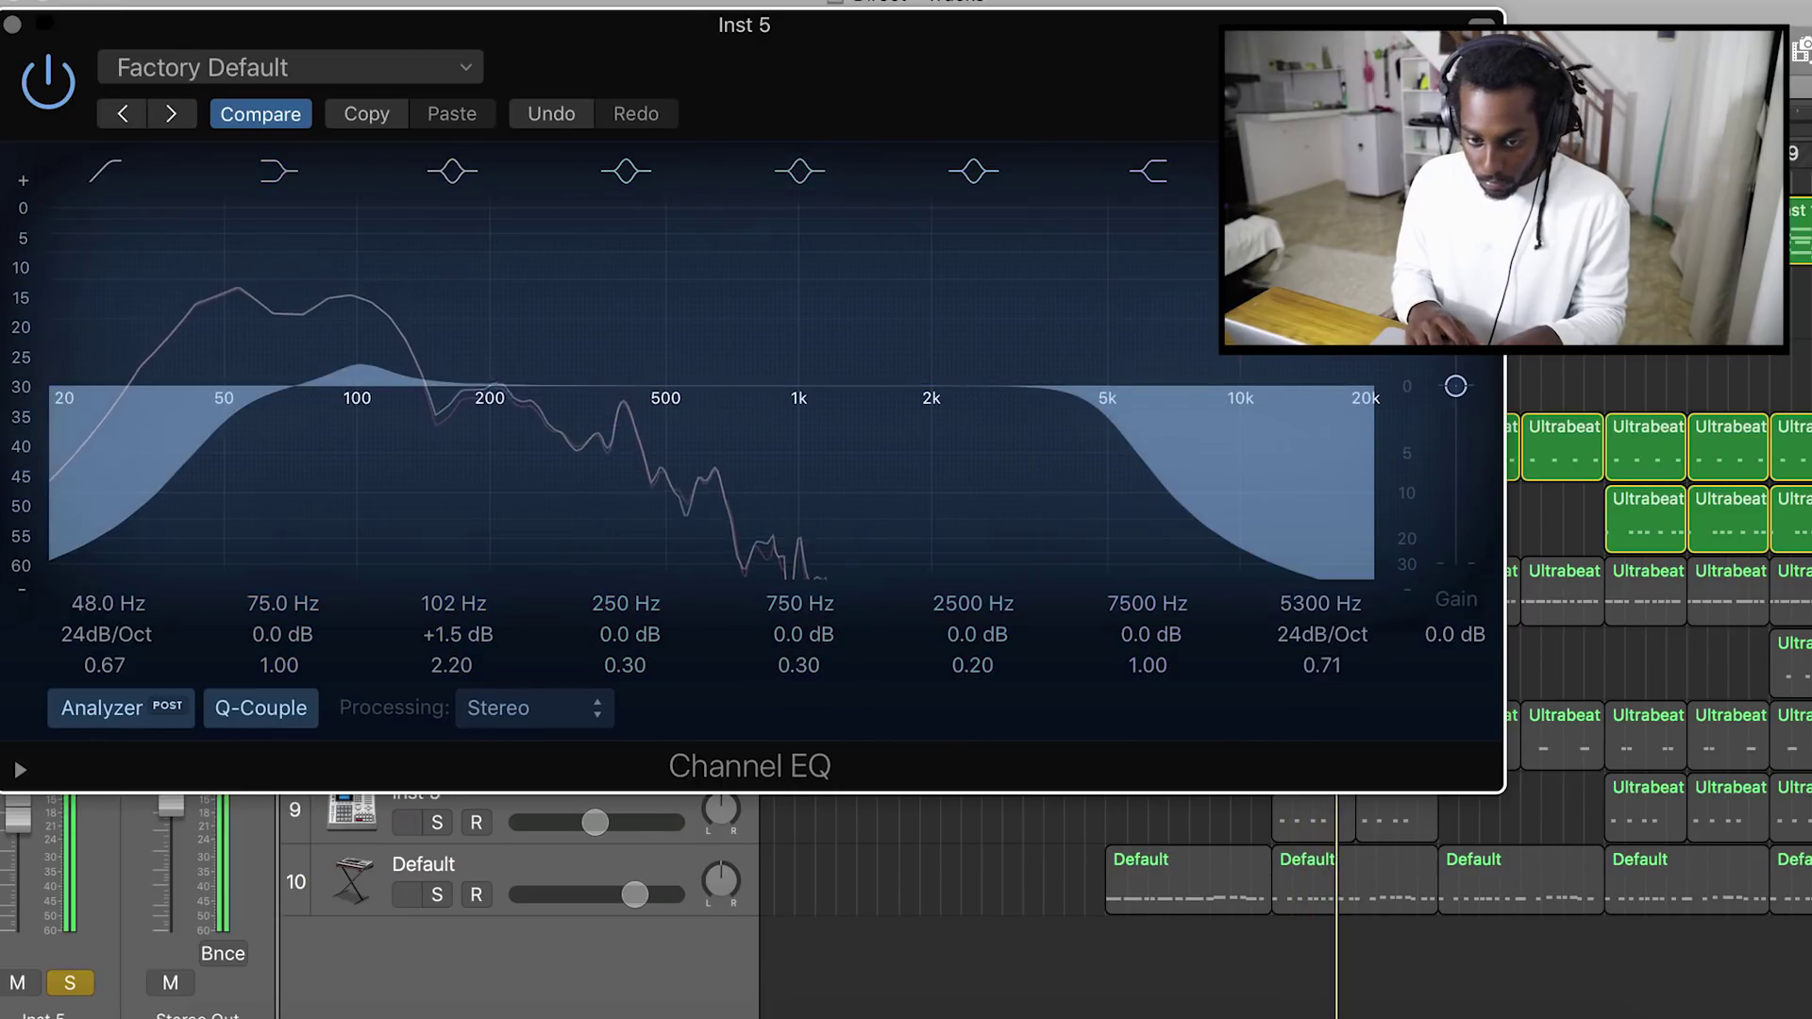
{"action": "key", "text": "super+w"}
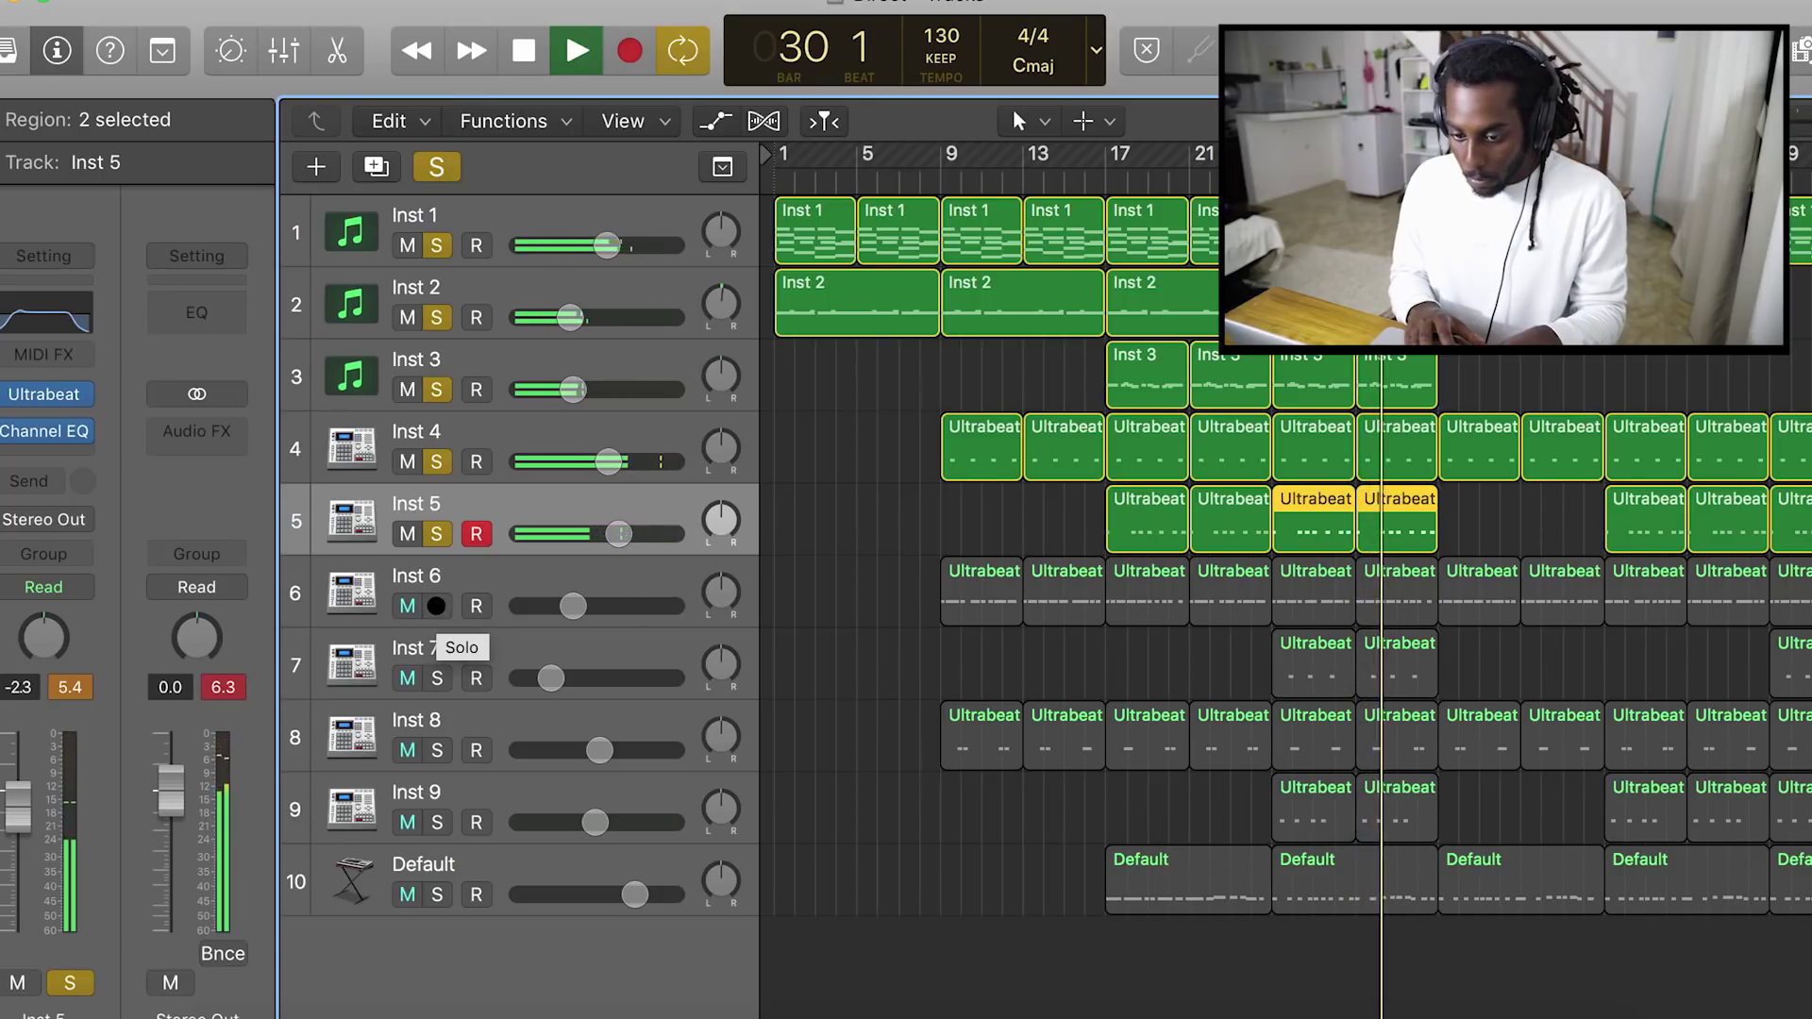
Lower the volumes of all ten instrument tracks together in the Mixer, bringing the Default track to -3.1 dB
{"action": "key", "text": "space"}
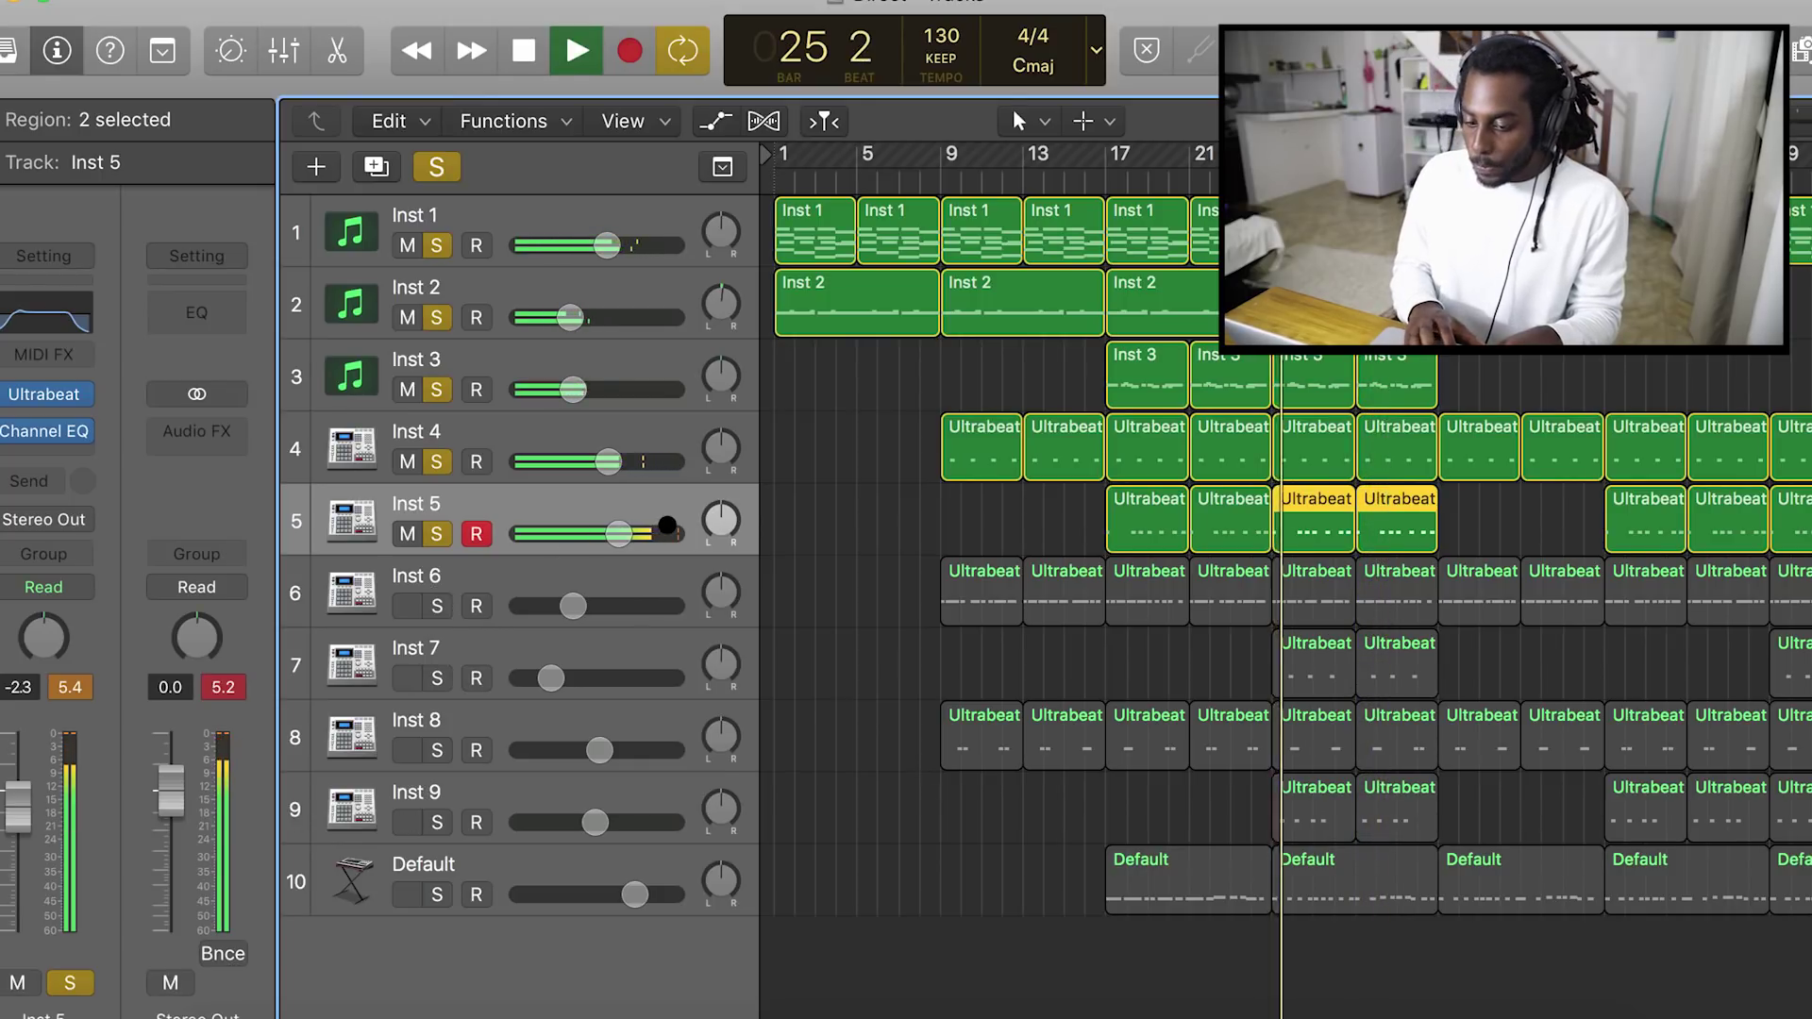
{"action": "key", "text": "space"}
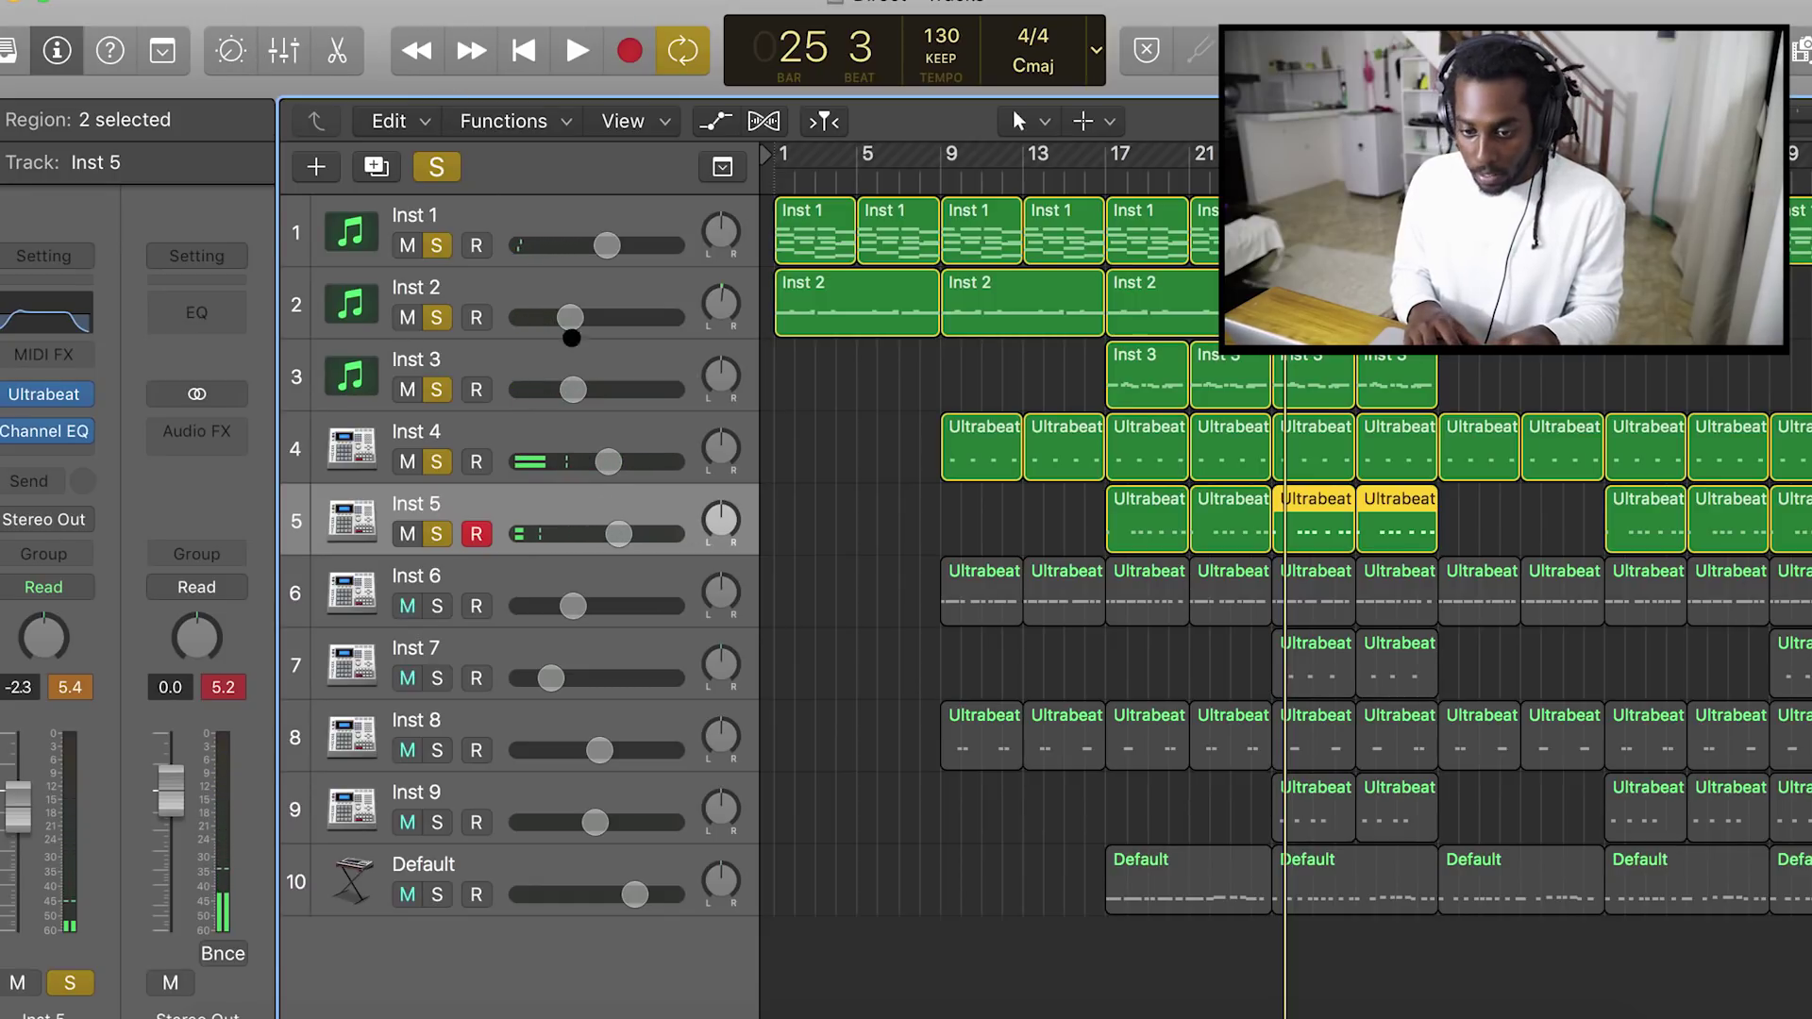
{"action": "left_click", "coordinate": [303, 63]}
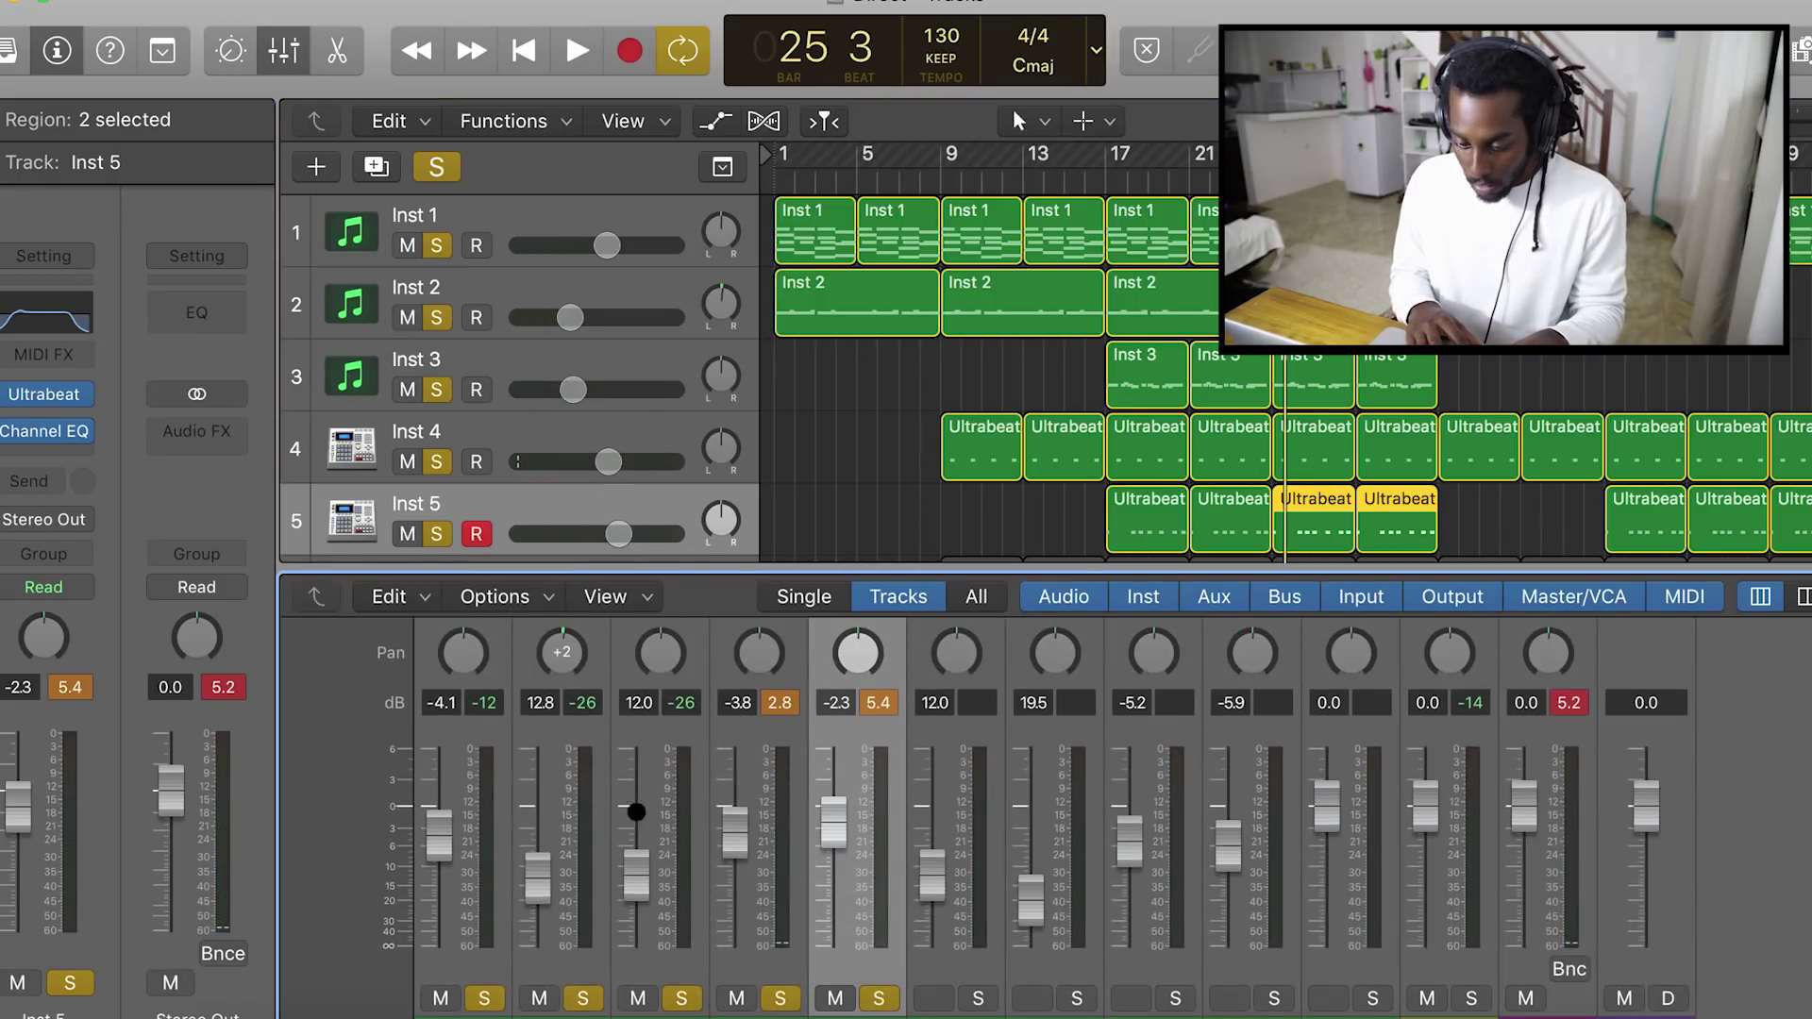
{"action": "left_click", "coordinate": [434, 737]}
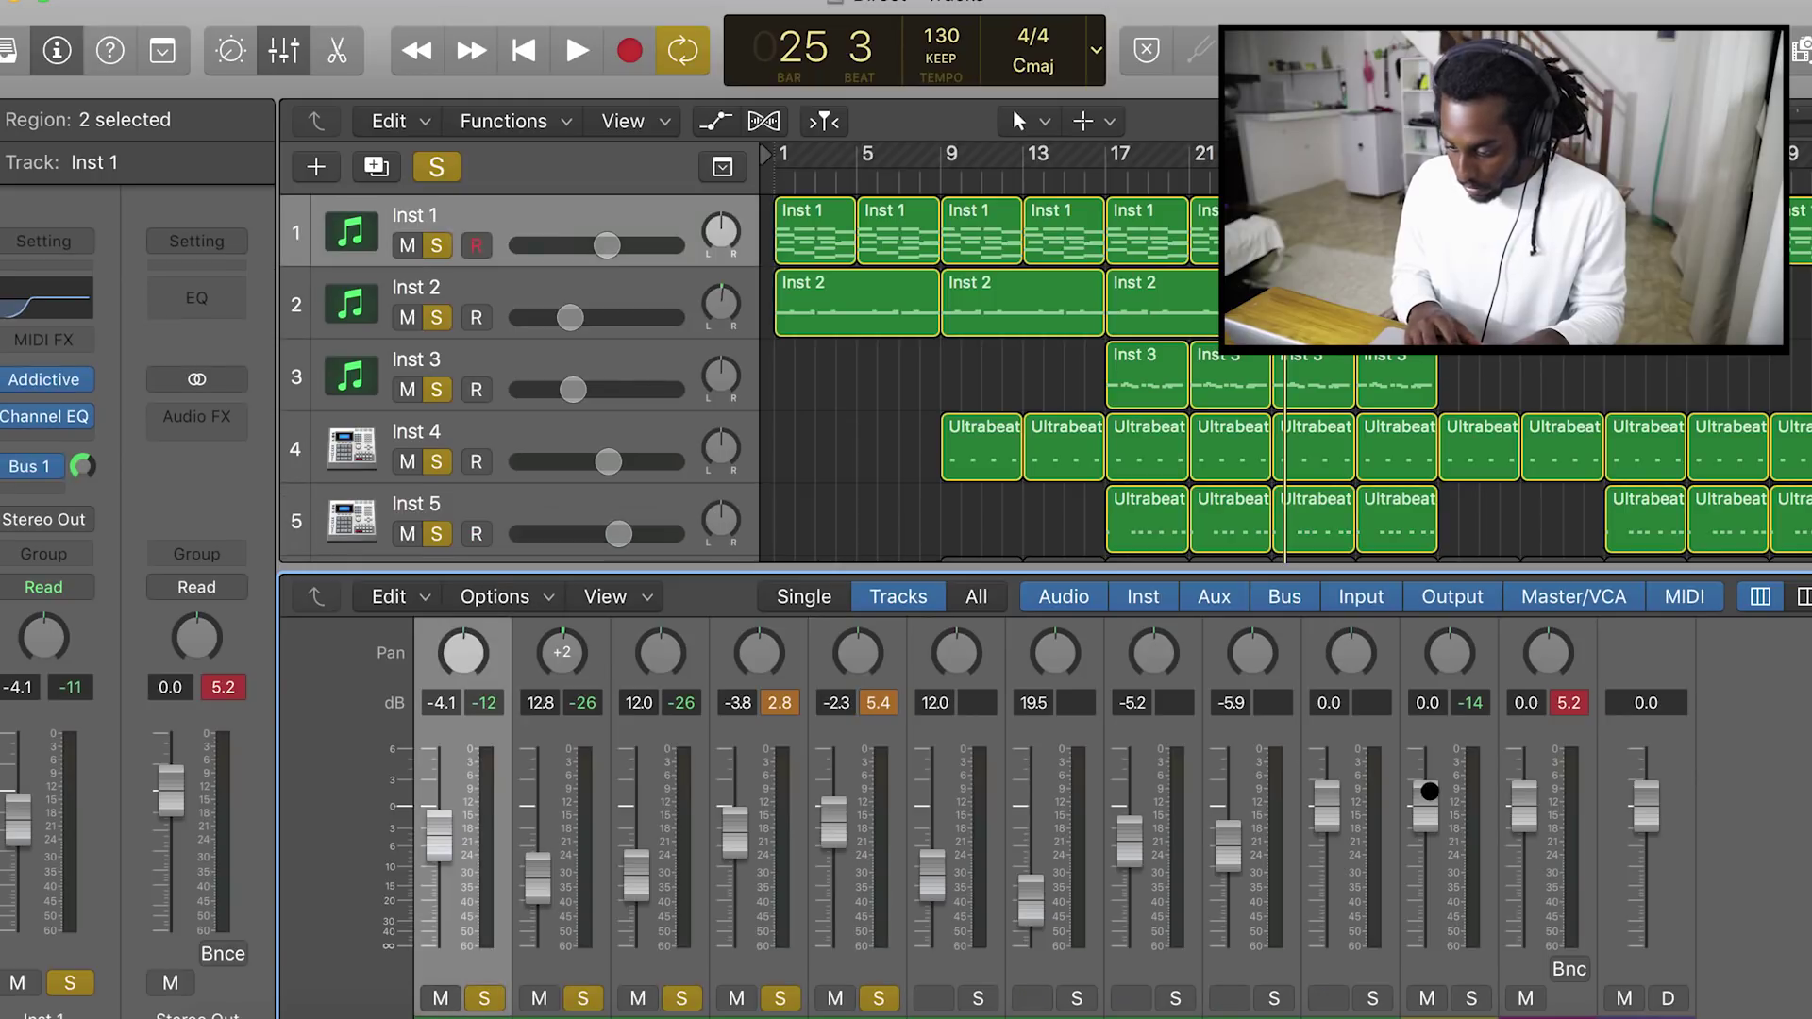
{"action": "scroll", "coordinate": [1377, 805], "scroll_direction": "down", "scroll_amount": 1}
{"action": "left_click", "coordinate": [1343, 736]}
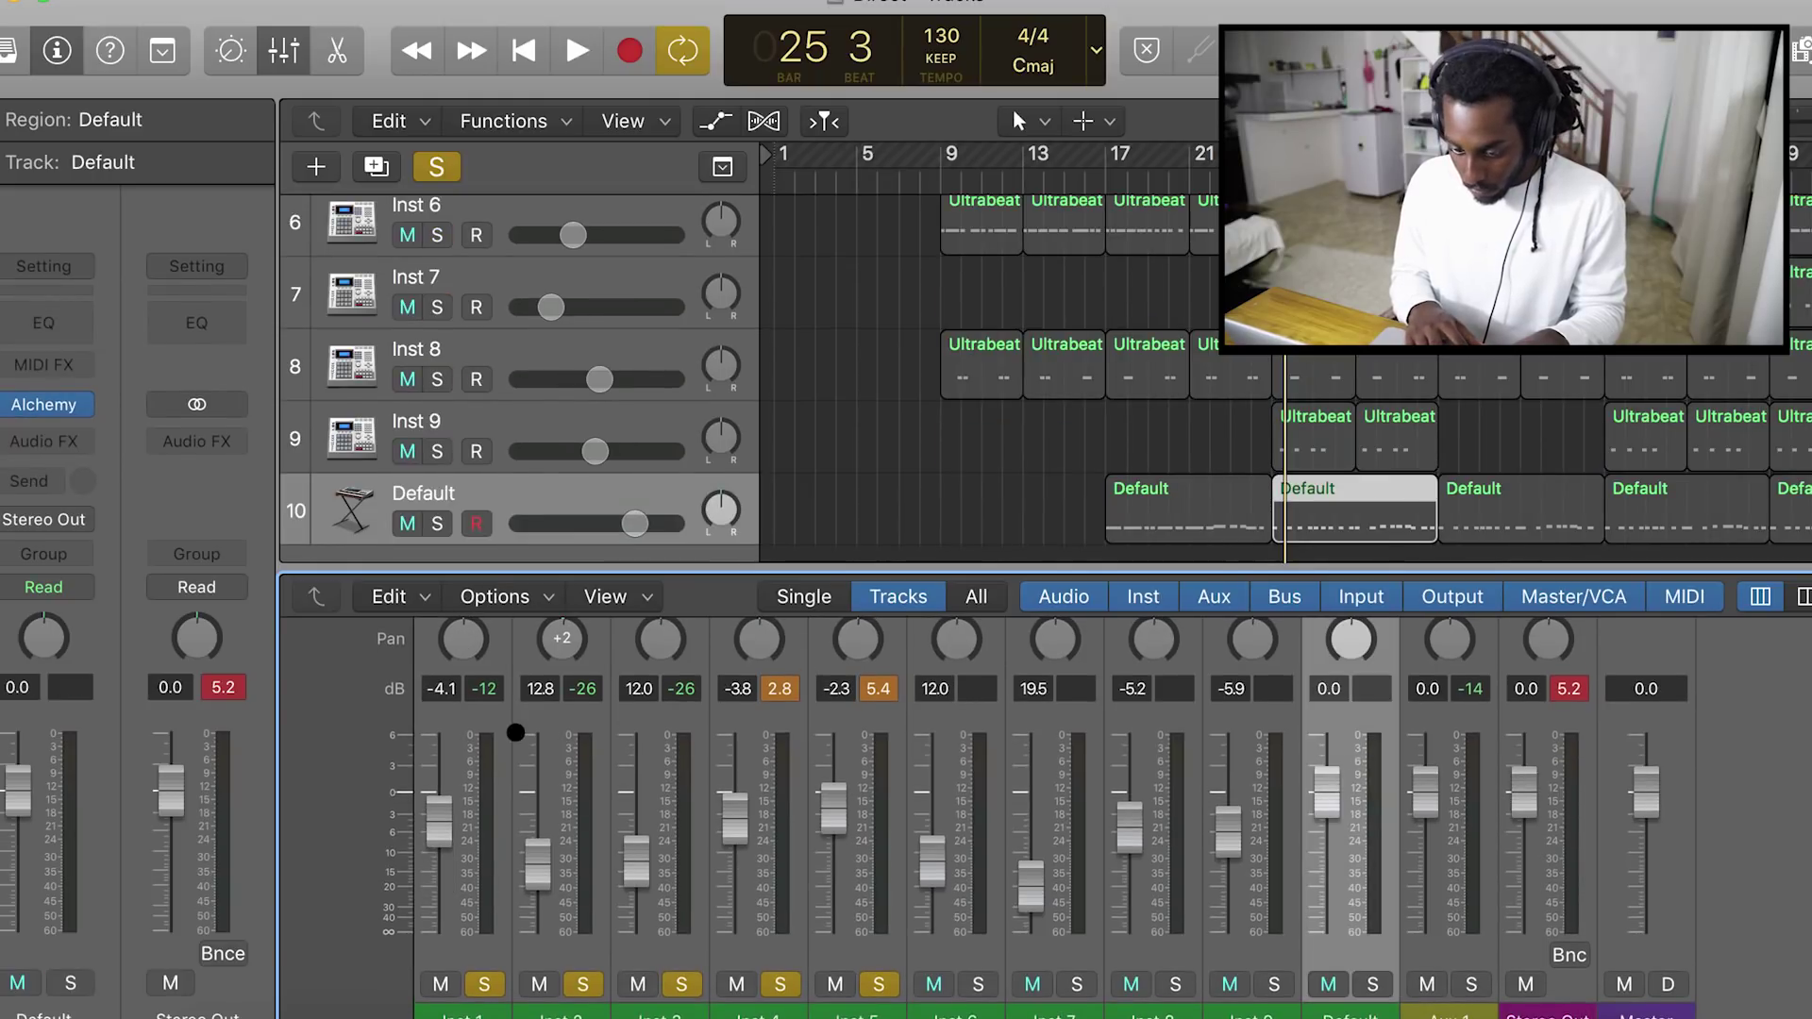
{"action": "left_click_drag", "start_coordinate": [1326, 789], "coordinate": [1324, 824]}
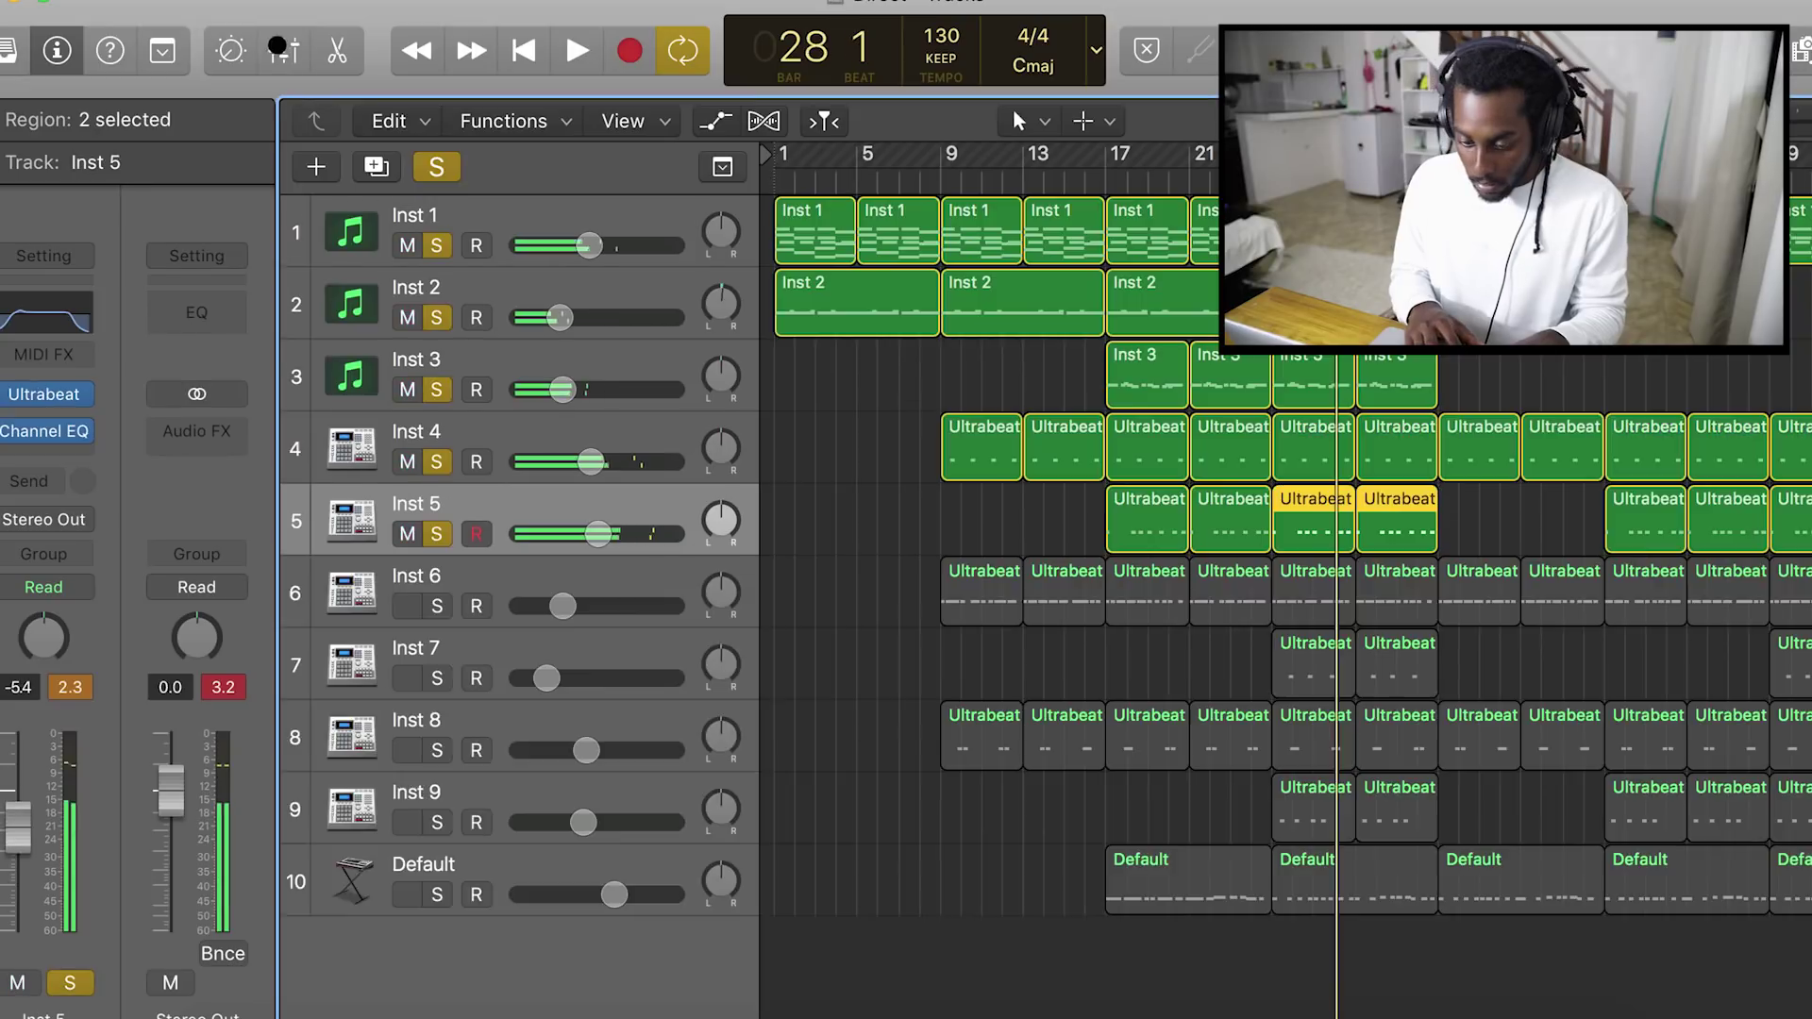
Lower the volumes of all instrument tracks except Inst 5 together, bringing Inst 1 to -9.4 dB, and play back the balance
{"action": "key", "text": "x"}
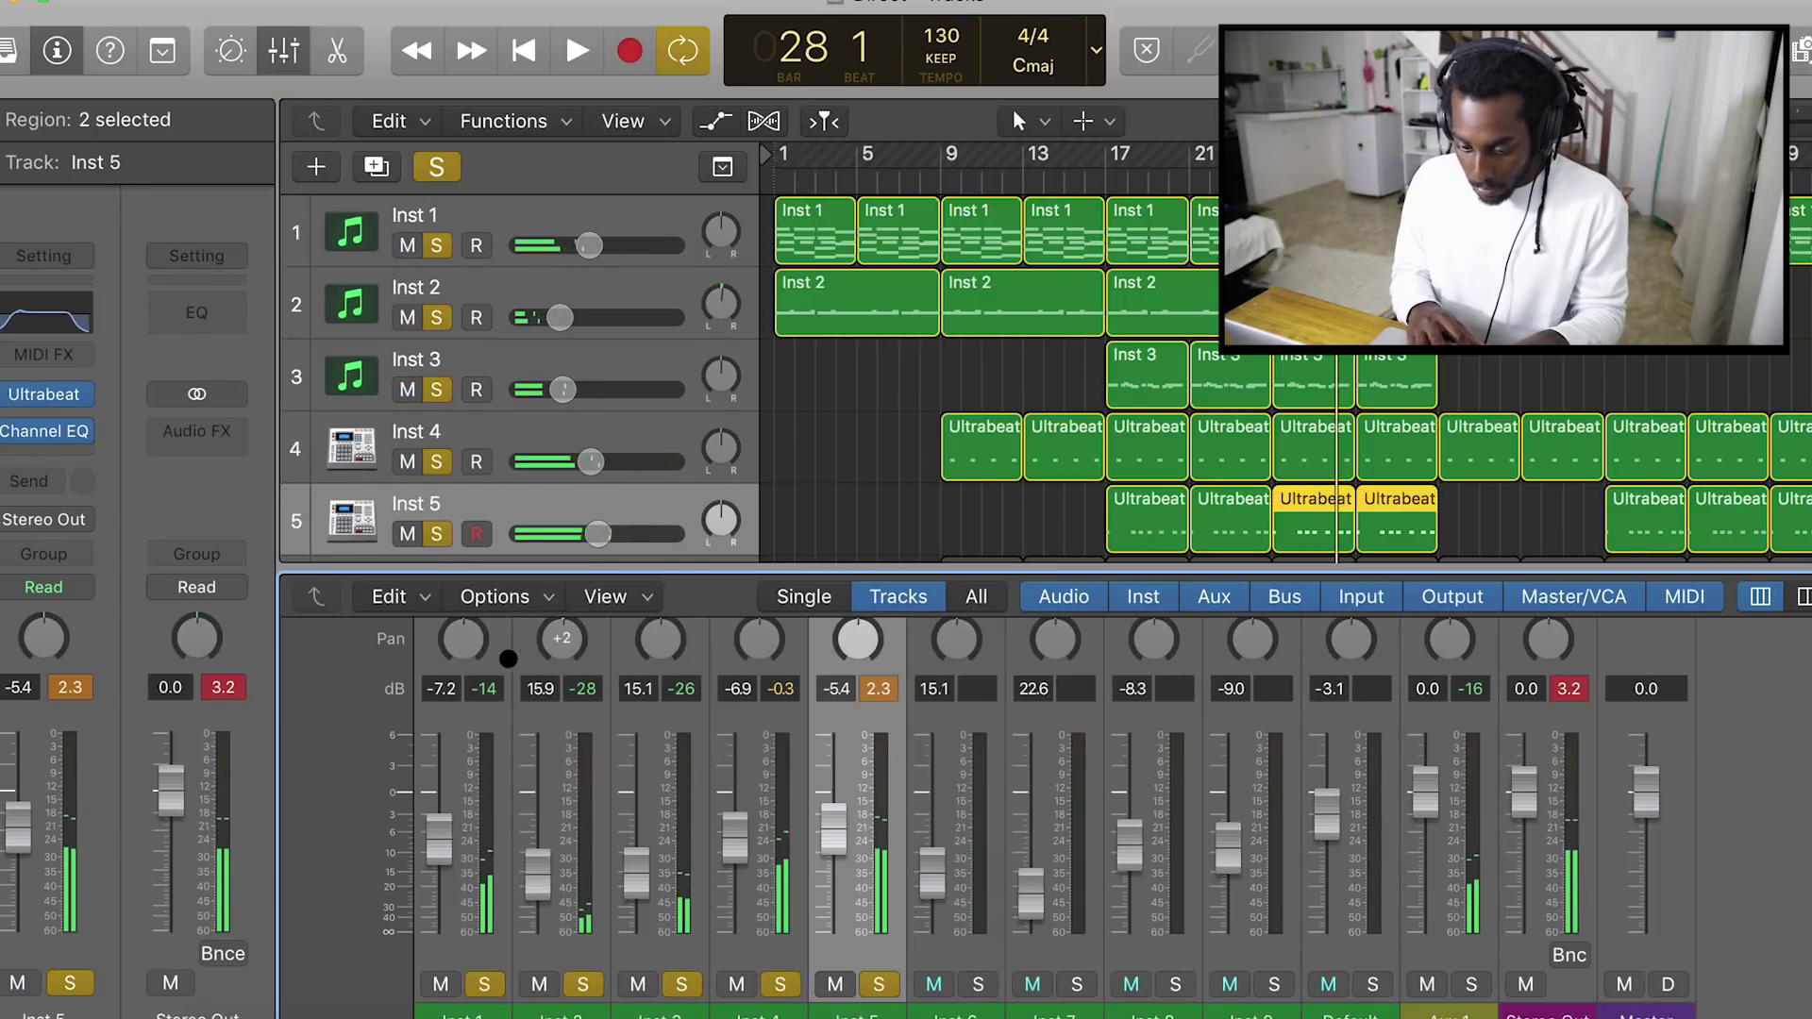
{"action": "left_click", "coordinate": [457, 725]}
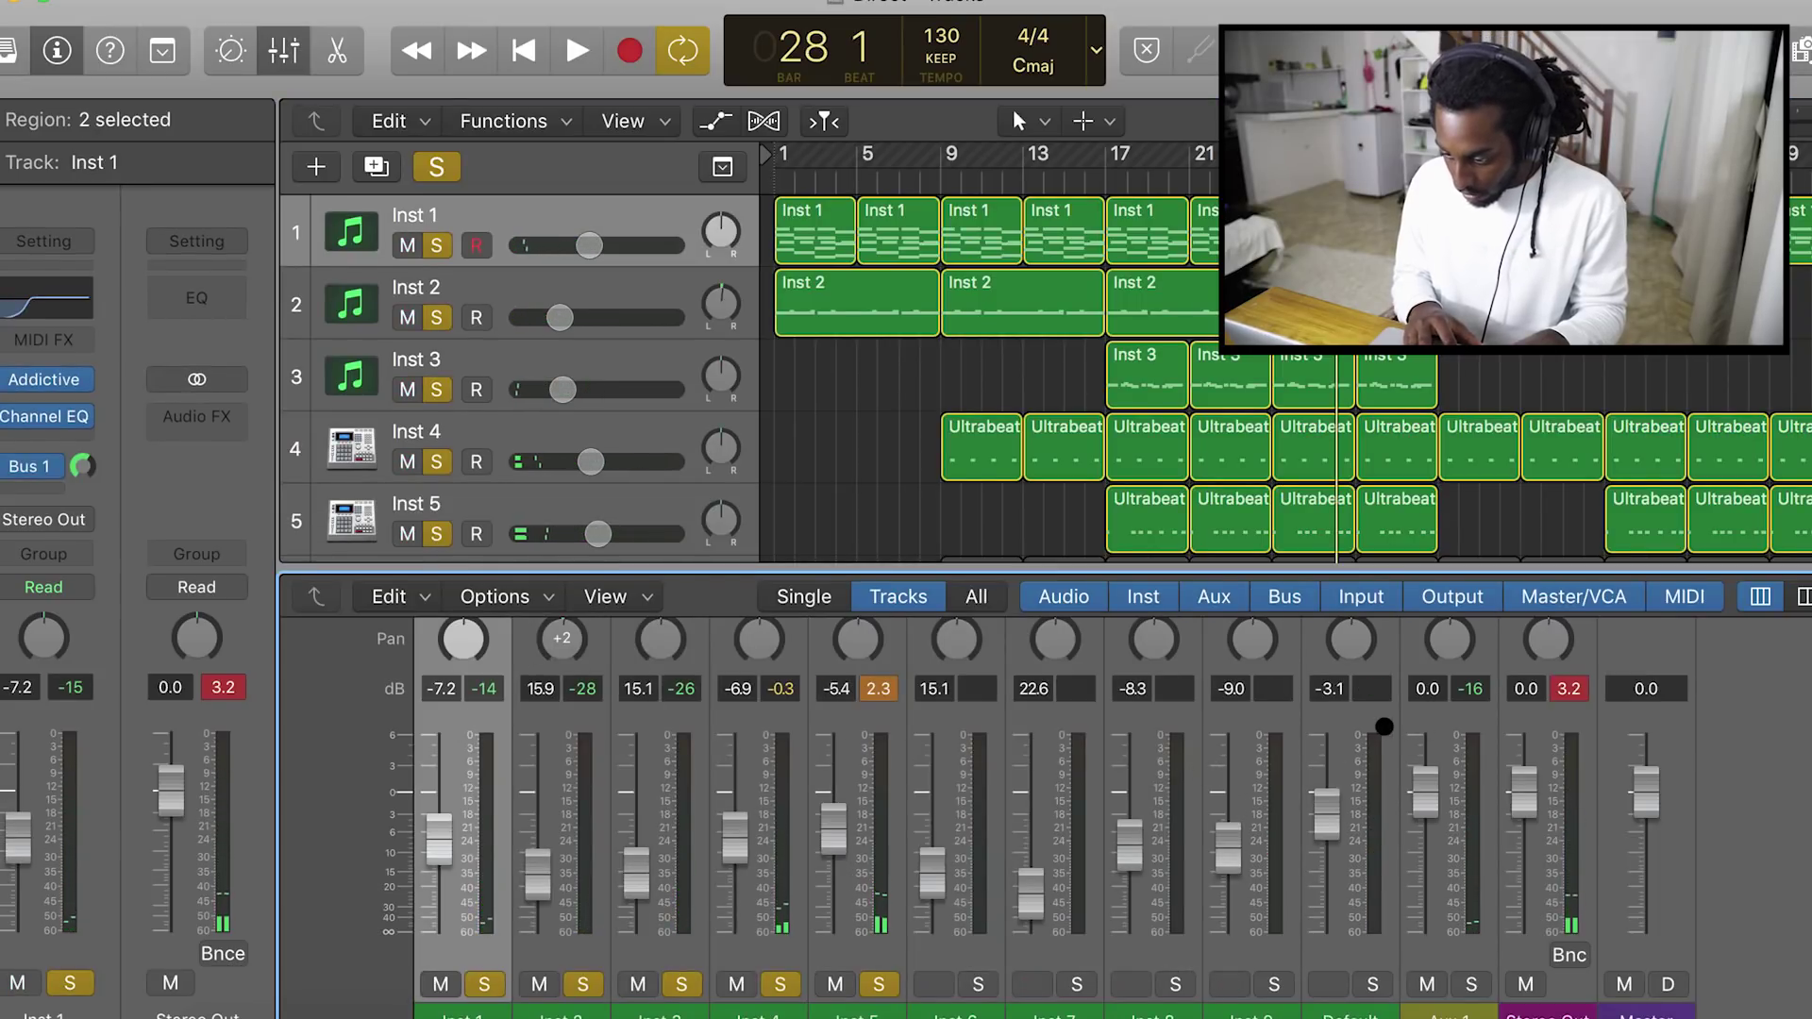
{"action": "left_click", "coordinate": [1351, 731], "text": "shift"}
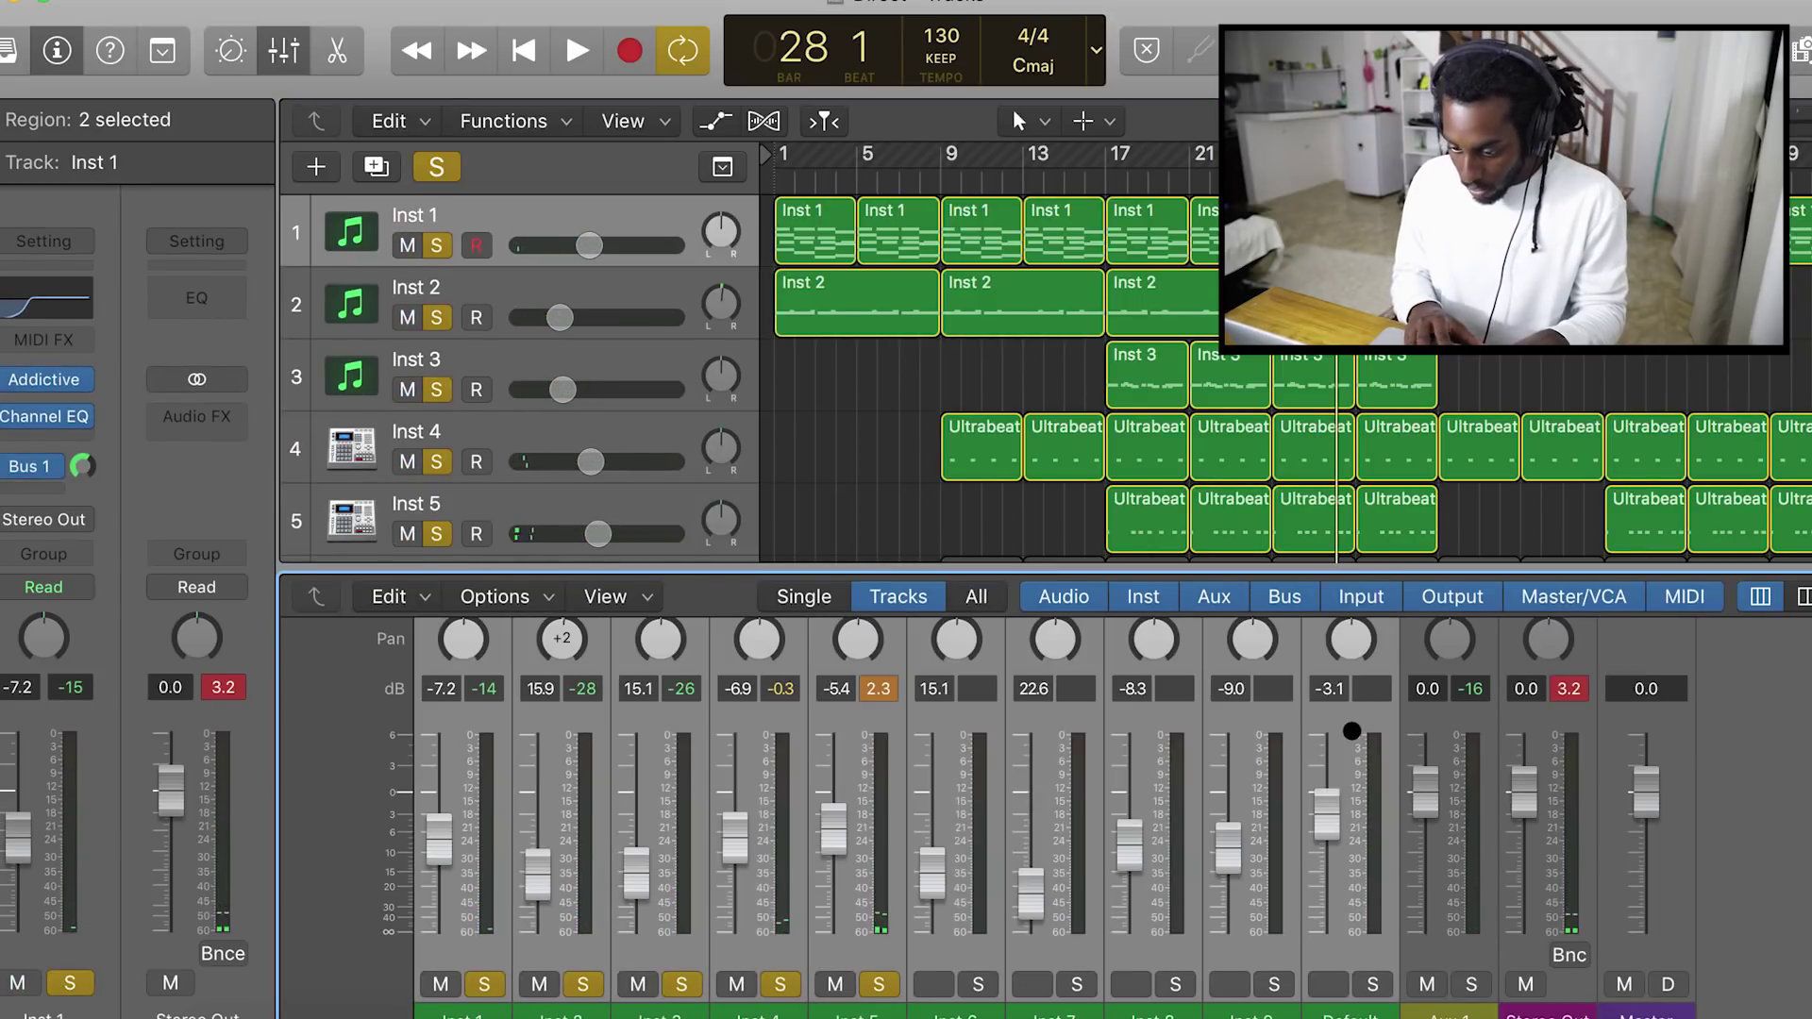
{"action": "left_click", "coordinate": [854, 735], "text": "super"}
{"action": "scroll", "coordinate": [678, 364], "scroll_direction": "down", "scroll_amount": 5}
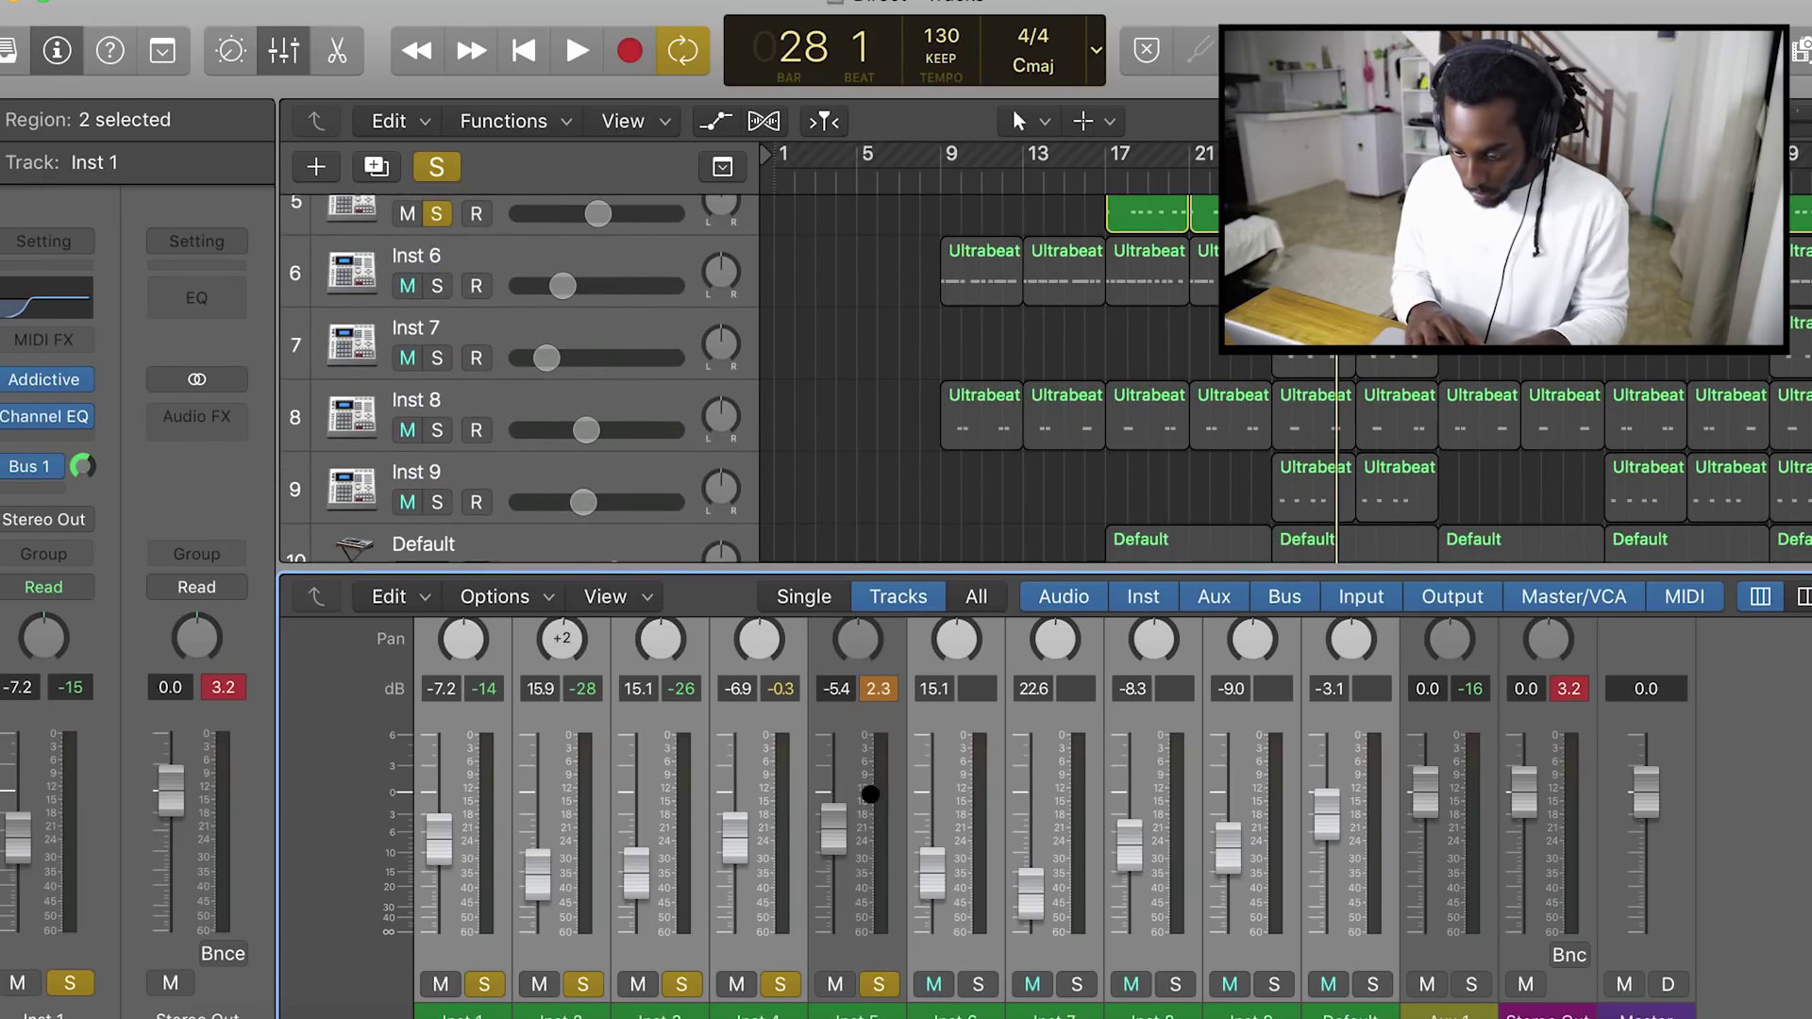
{"action": "left_click_drag", "start_coordinate": [733, 844], "coordinate": [734, 858]}
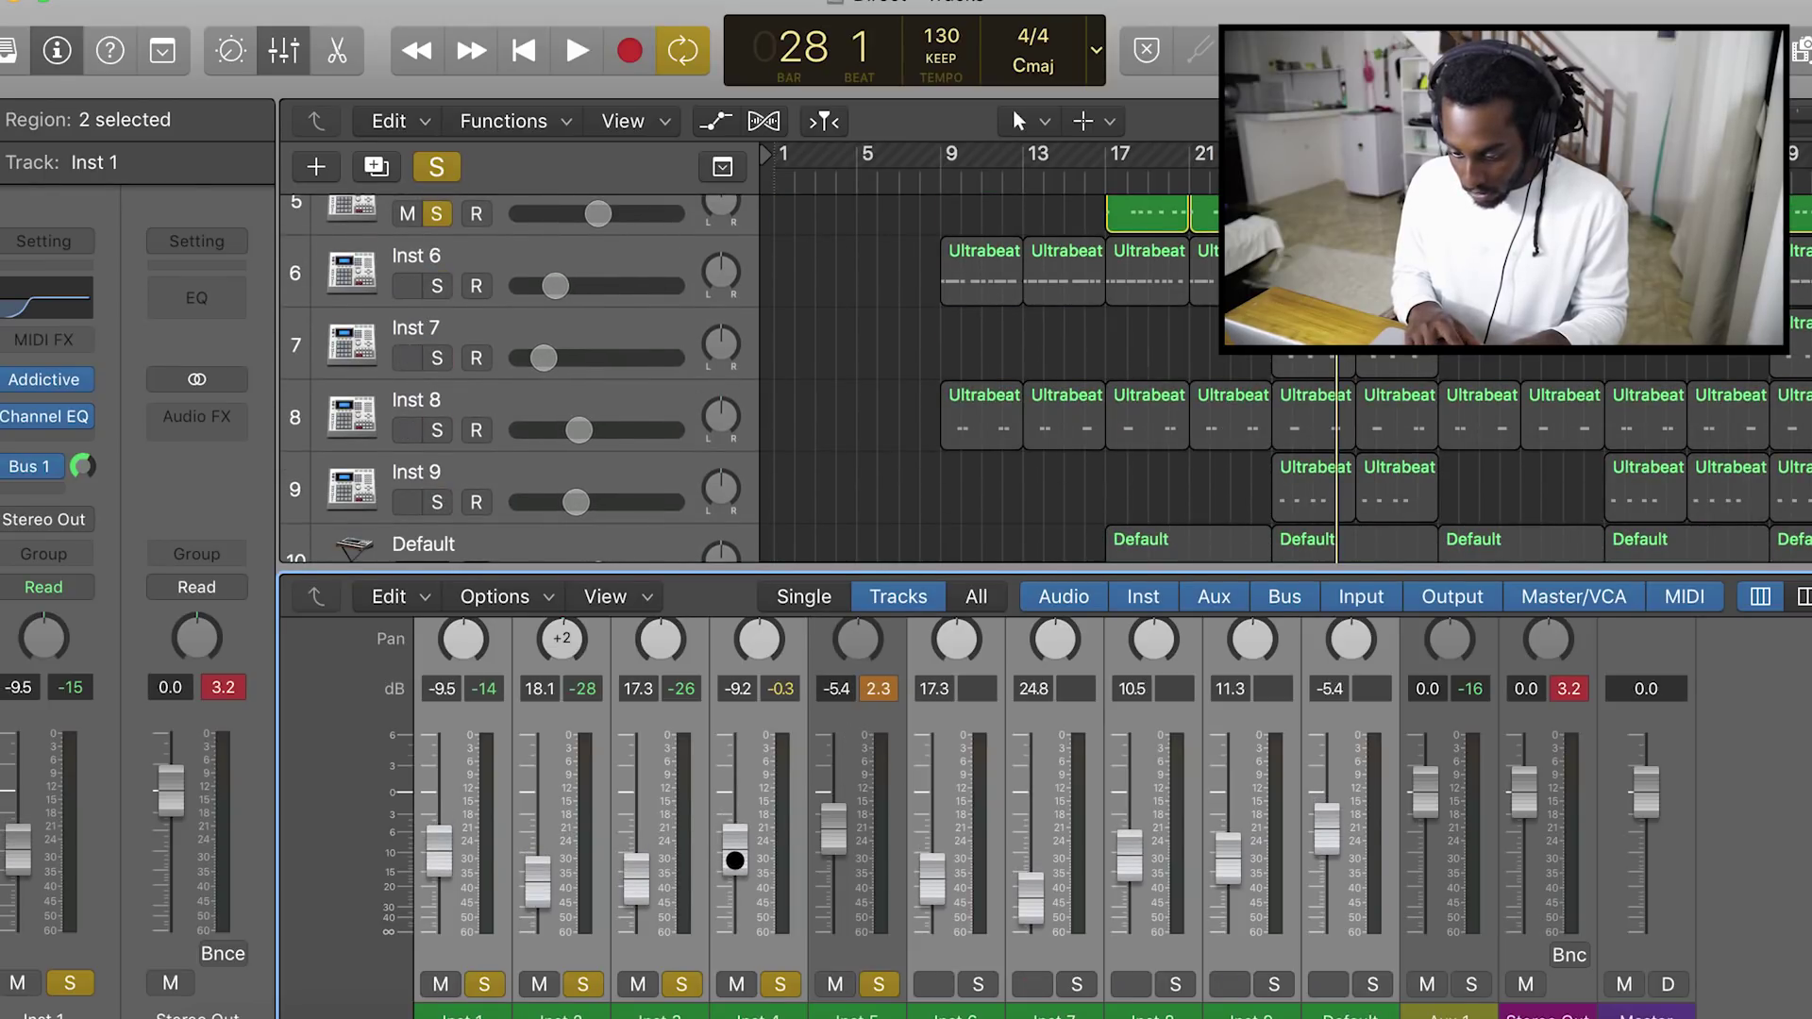
{"action": "key", "text": "space"}
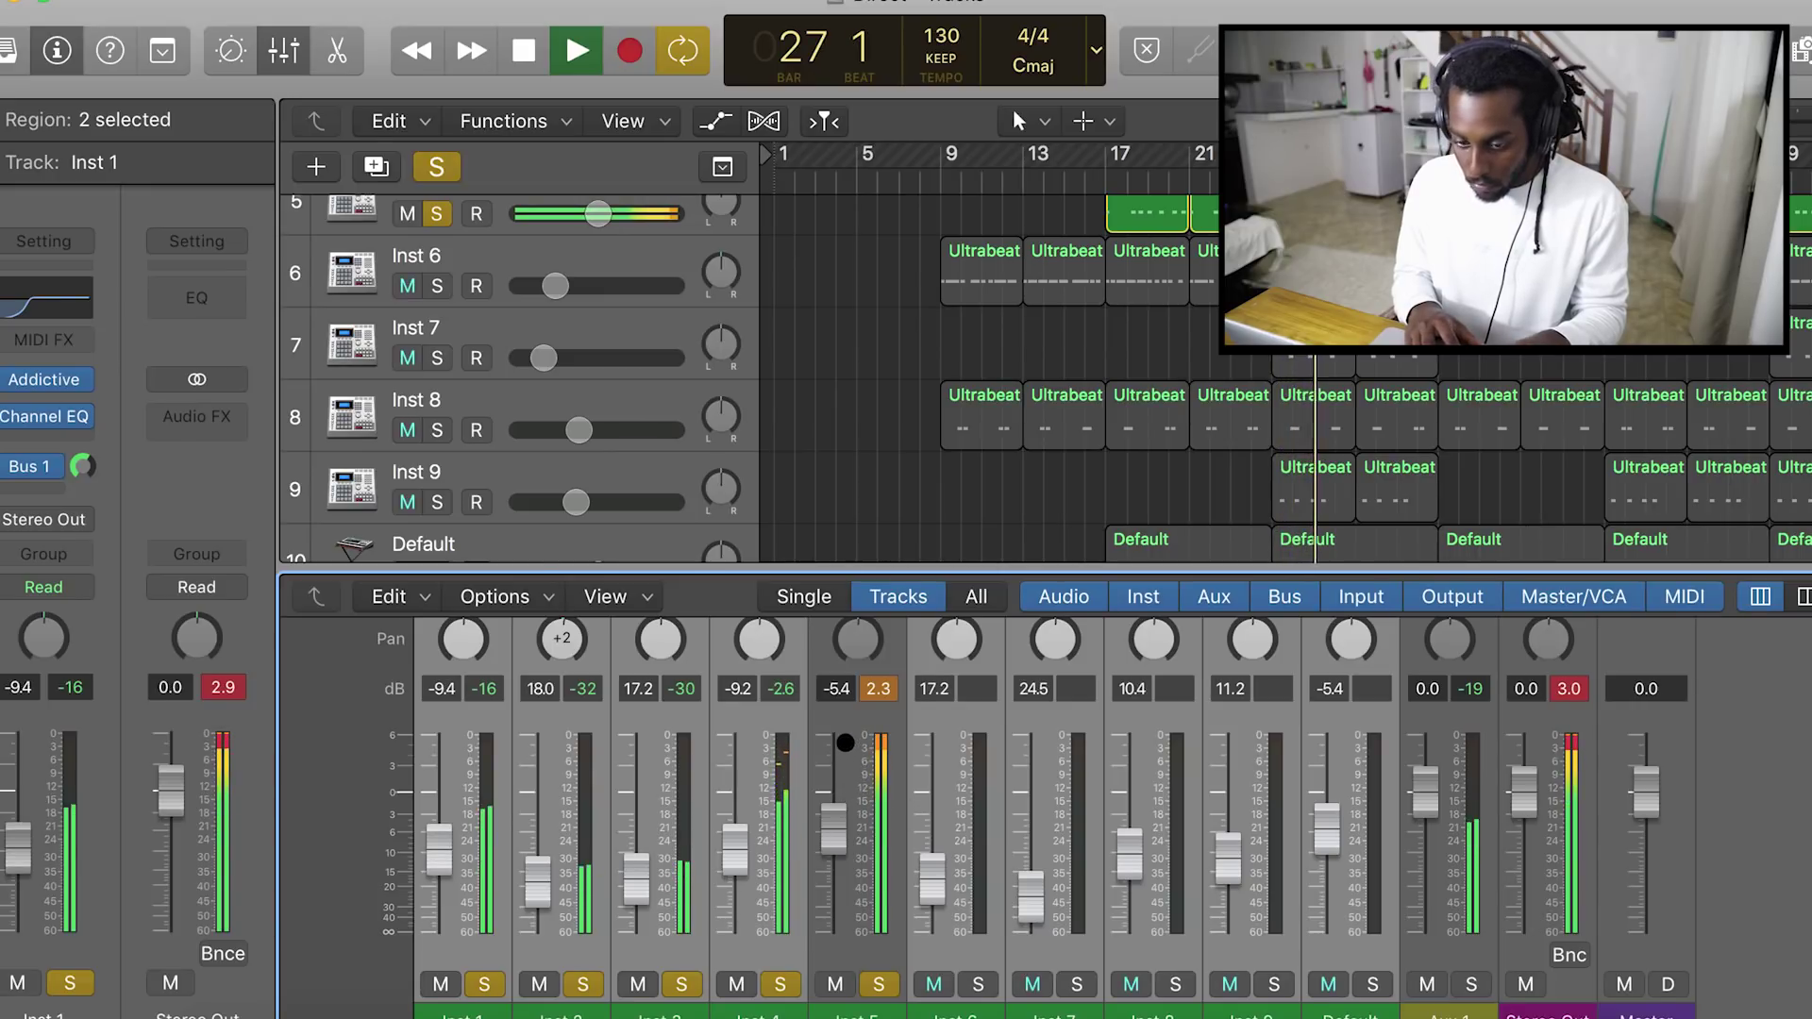
{"action": "key", "text": "x"}
Solo Inst 6 and add a Channel EQ with a +2.0 dB high-shelf boost at 7500 Hz, Q 1.00
{"action": "left_click", "coordinate": [436, 606]}
{"action": "left_click", "coordinate": [495, 577]}
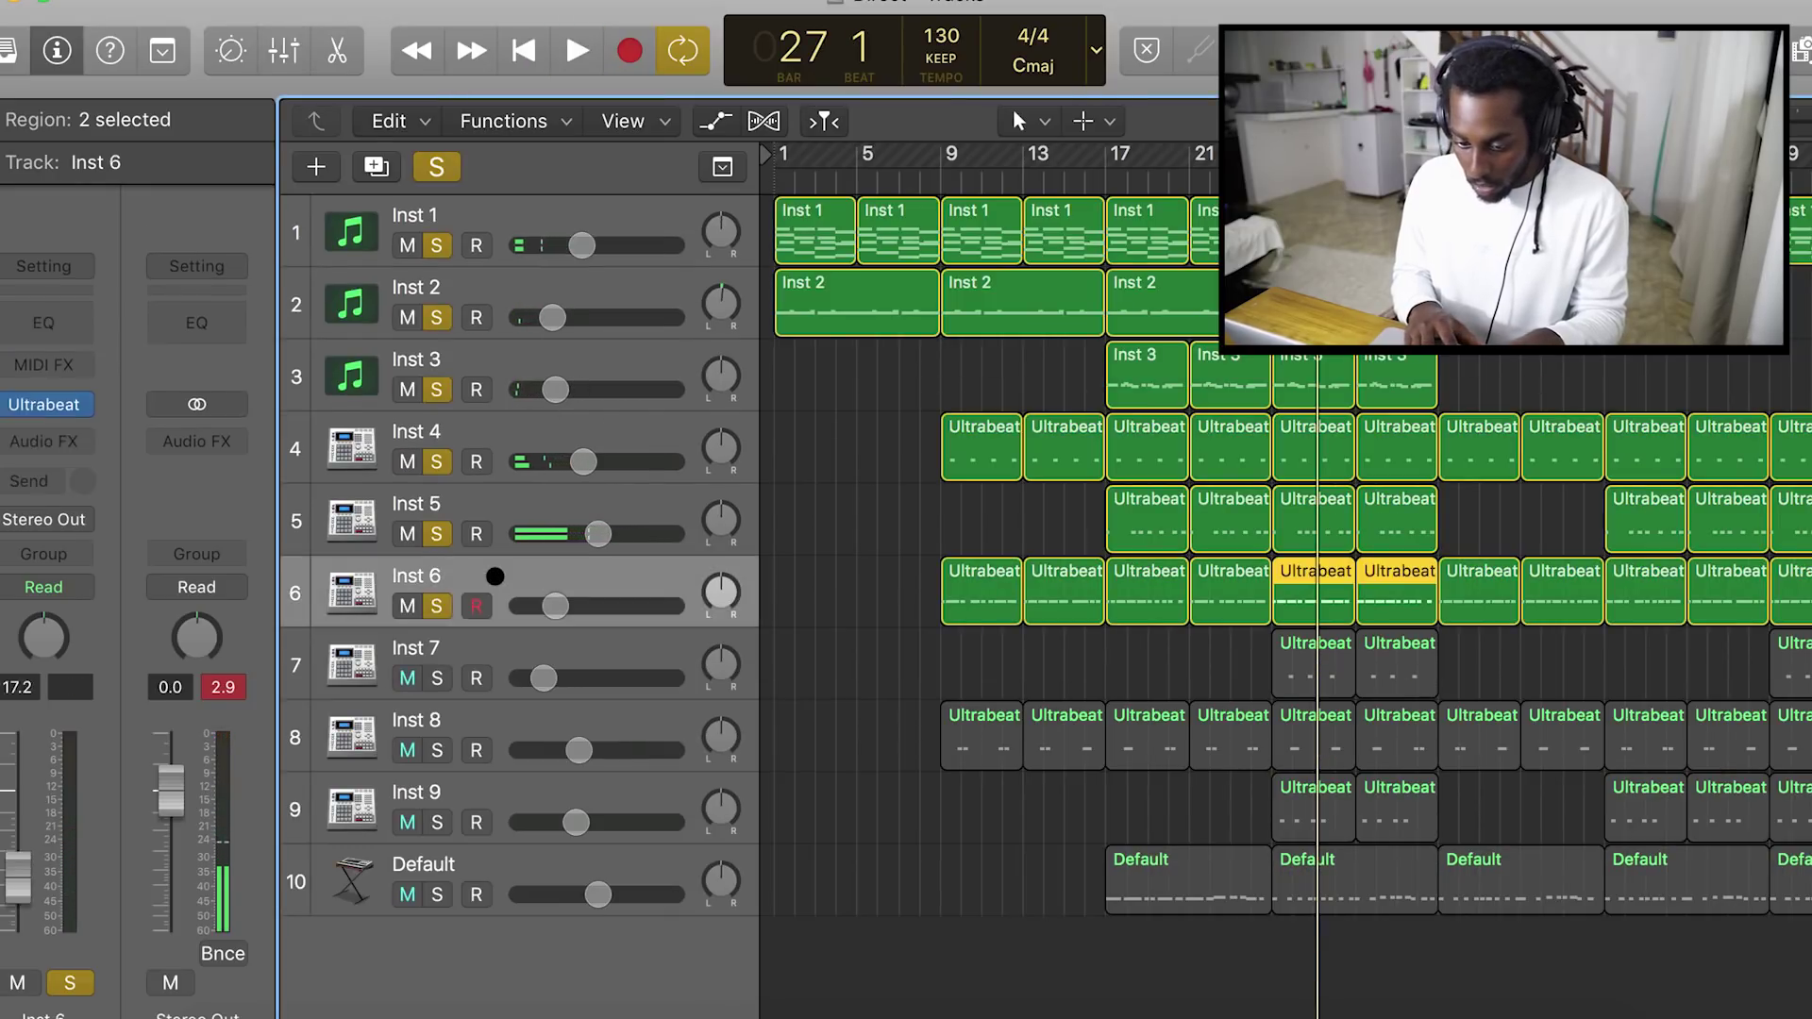
{"action": "key", "text": "space"}
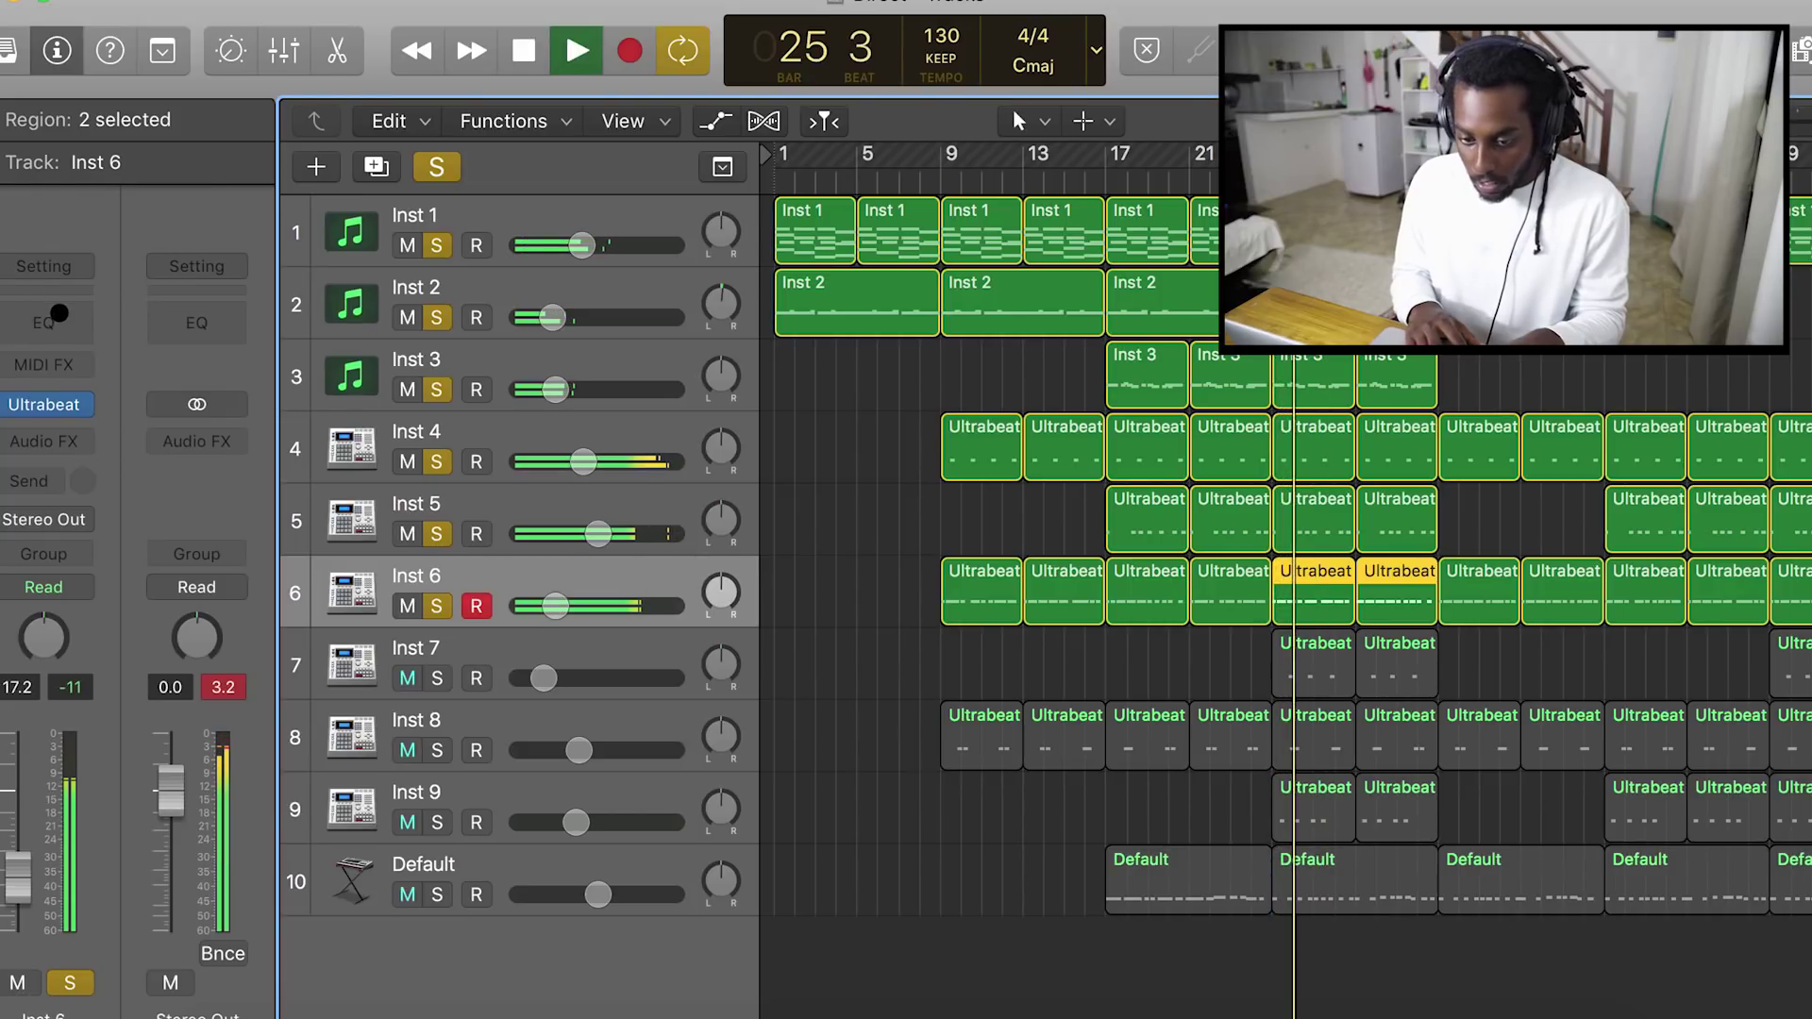
{"action": "left_click", "coordinate": [59, 314]}
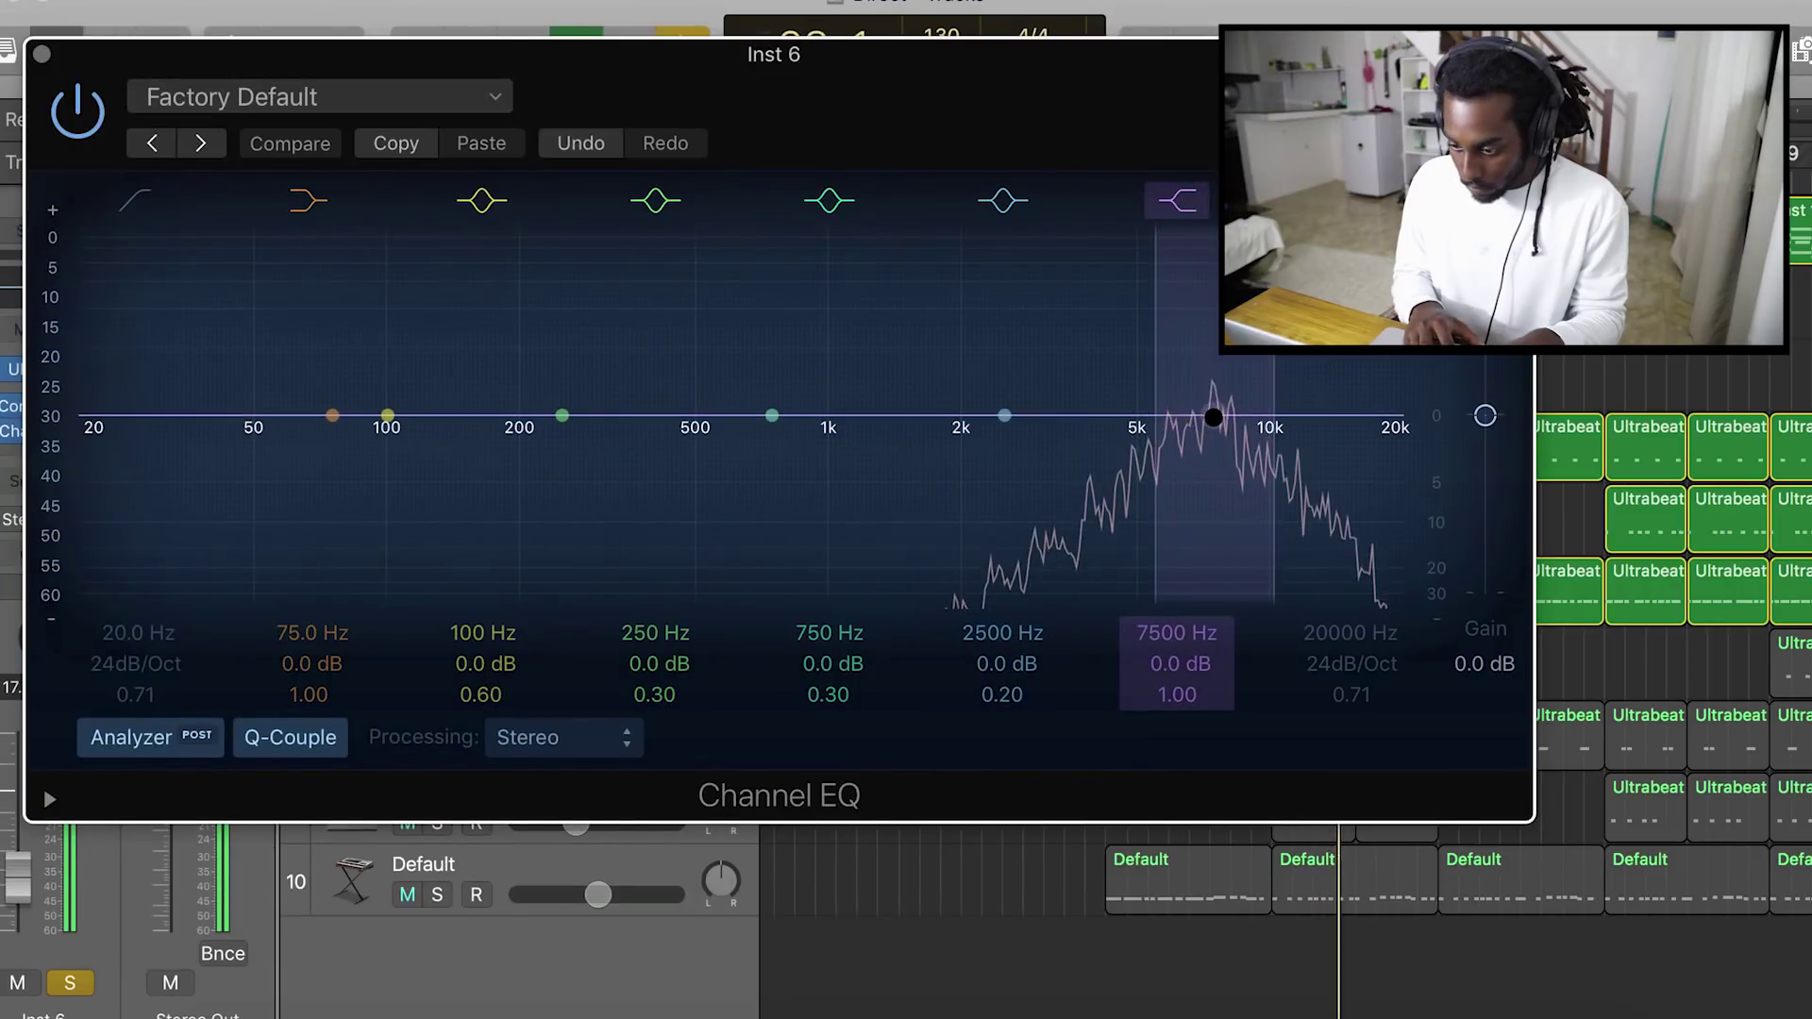
{"action": "left_click_drag", "start_coordinate": [1213, 417], "coordinate": [1212, 400]}
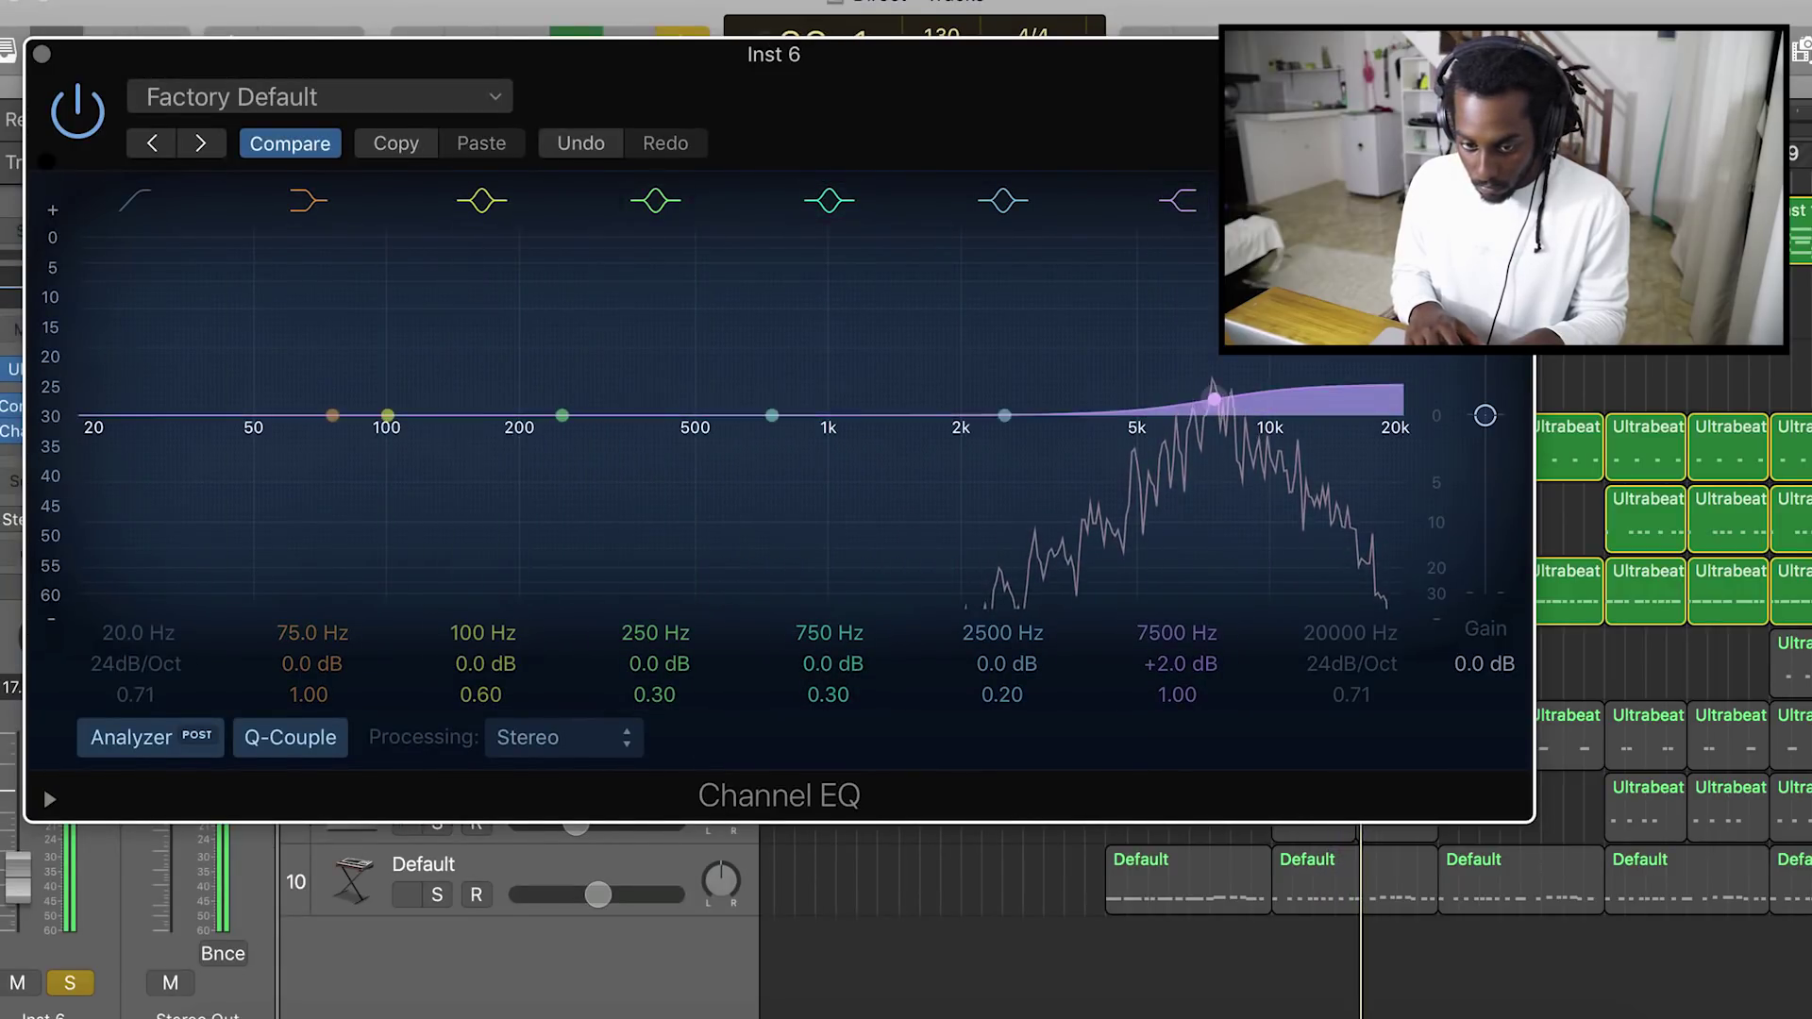
{"action": "key", "text": "super+w"}
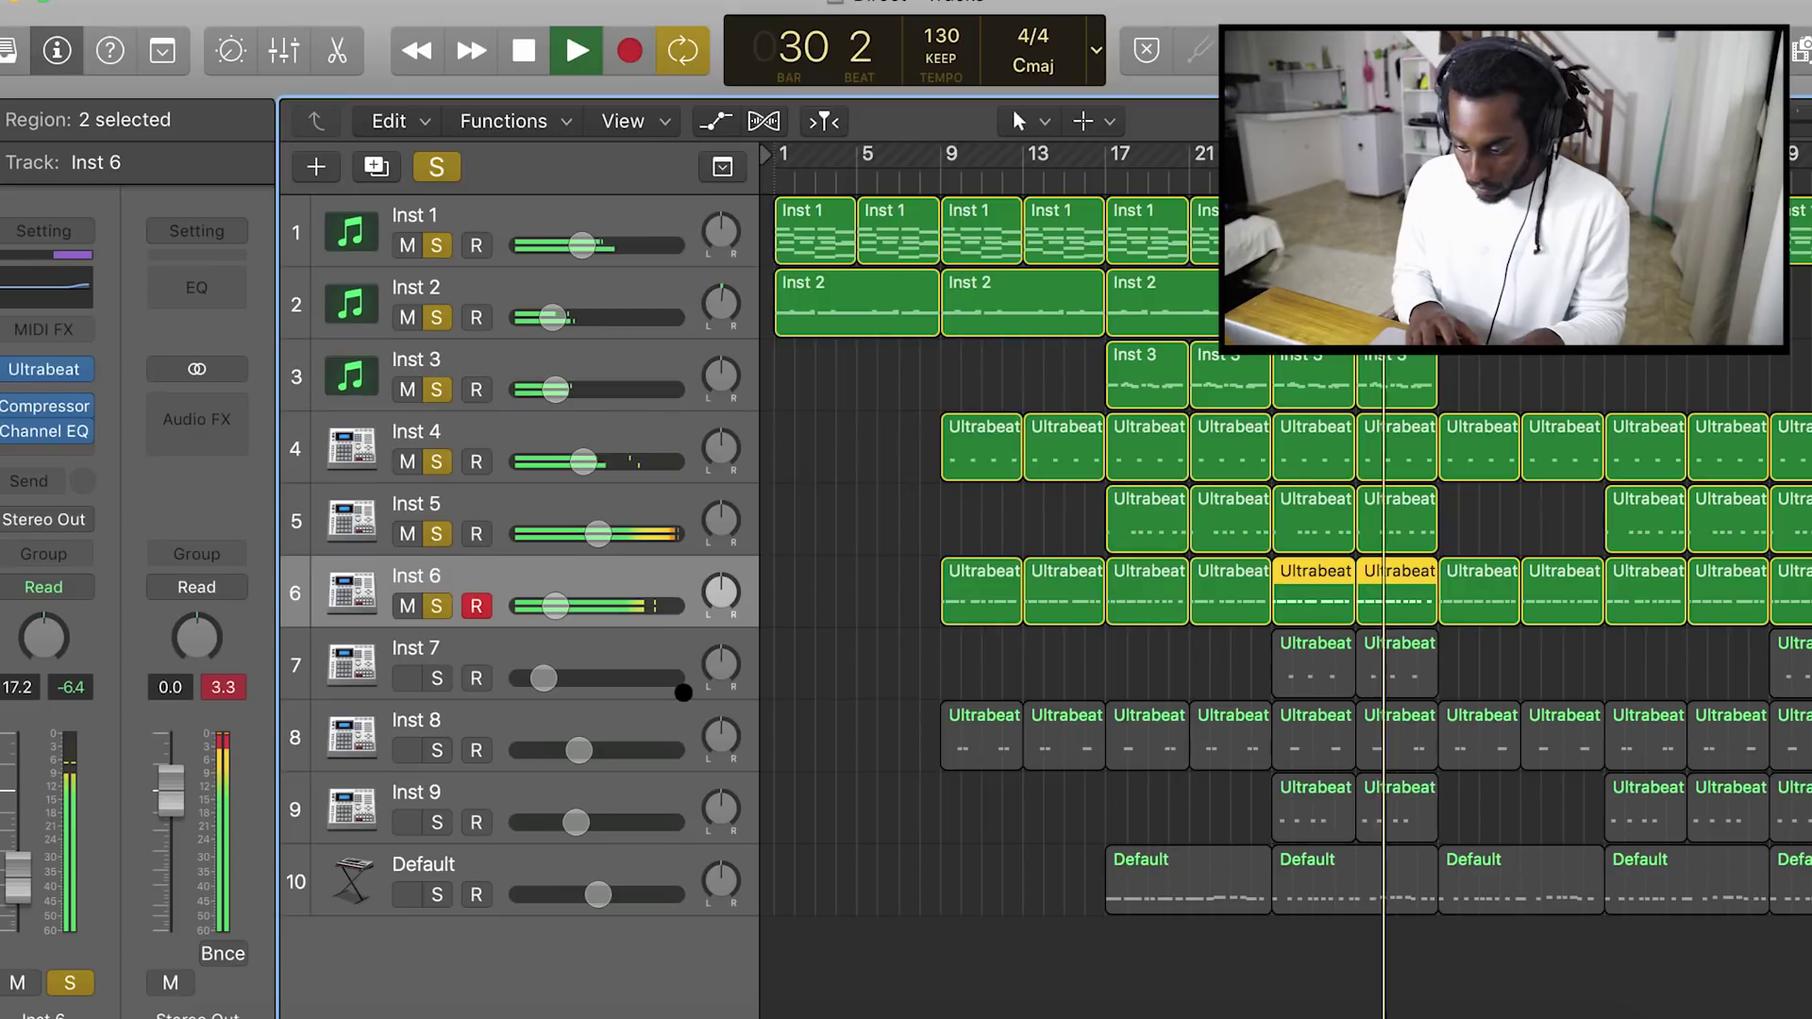
Add Inst 7 to the soloed tracks, stop playback and return to Inst 6's plug-in chain
{"action": "key", "text": "Down"}
{"action": "key", "text": "Down"}
{"action": "left_click", "coordinate": [435, 679]}
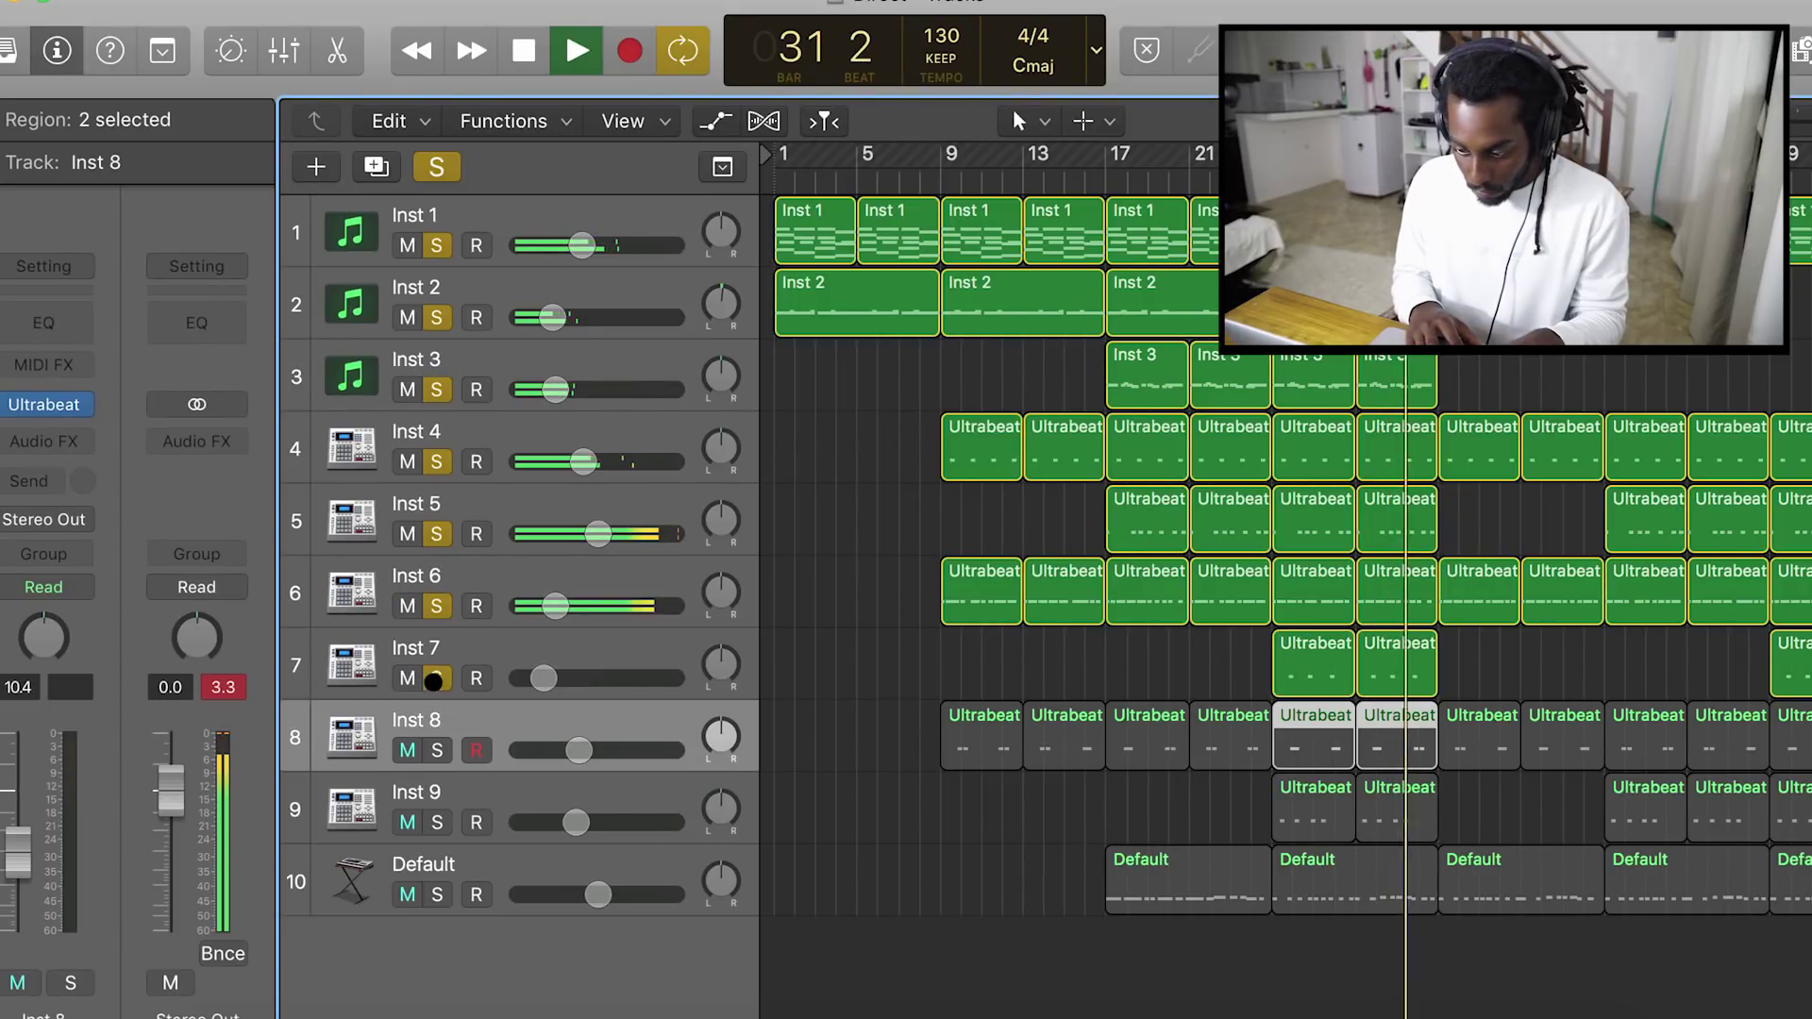
{"action": "key", "text": "Up"}
{"action": "key", "text": "space"}
{"action": "key", "text": "Up"}
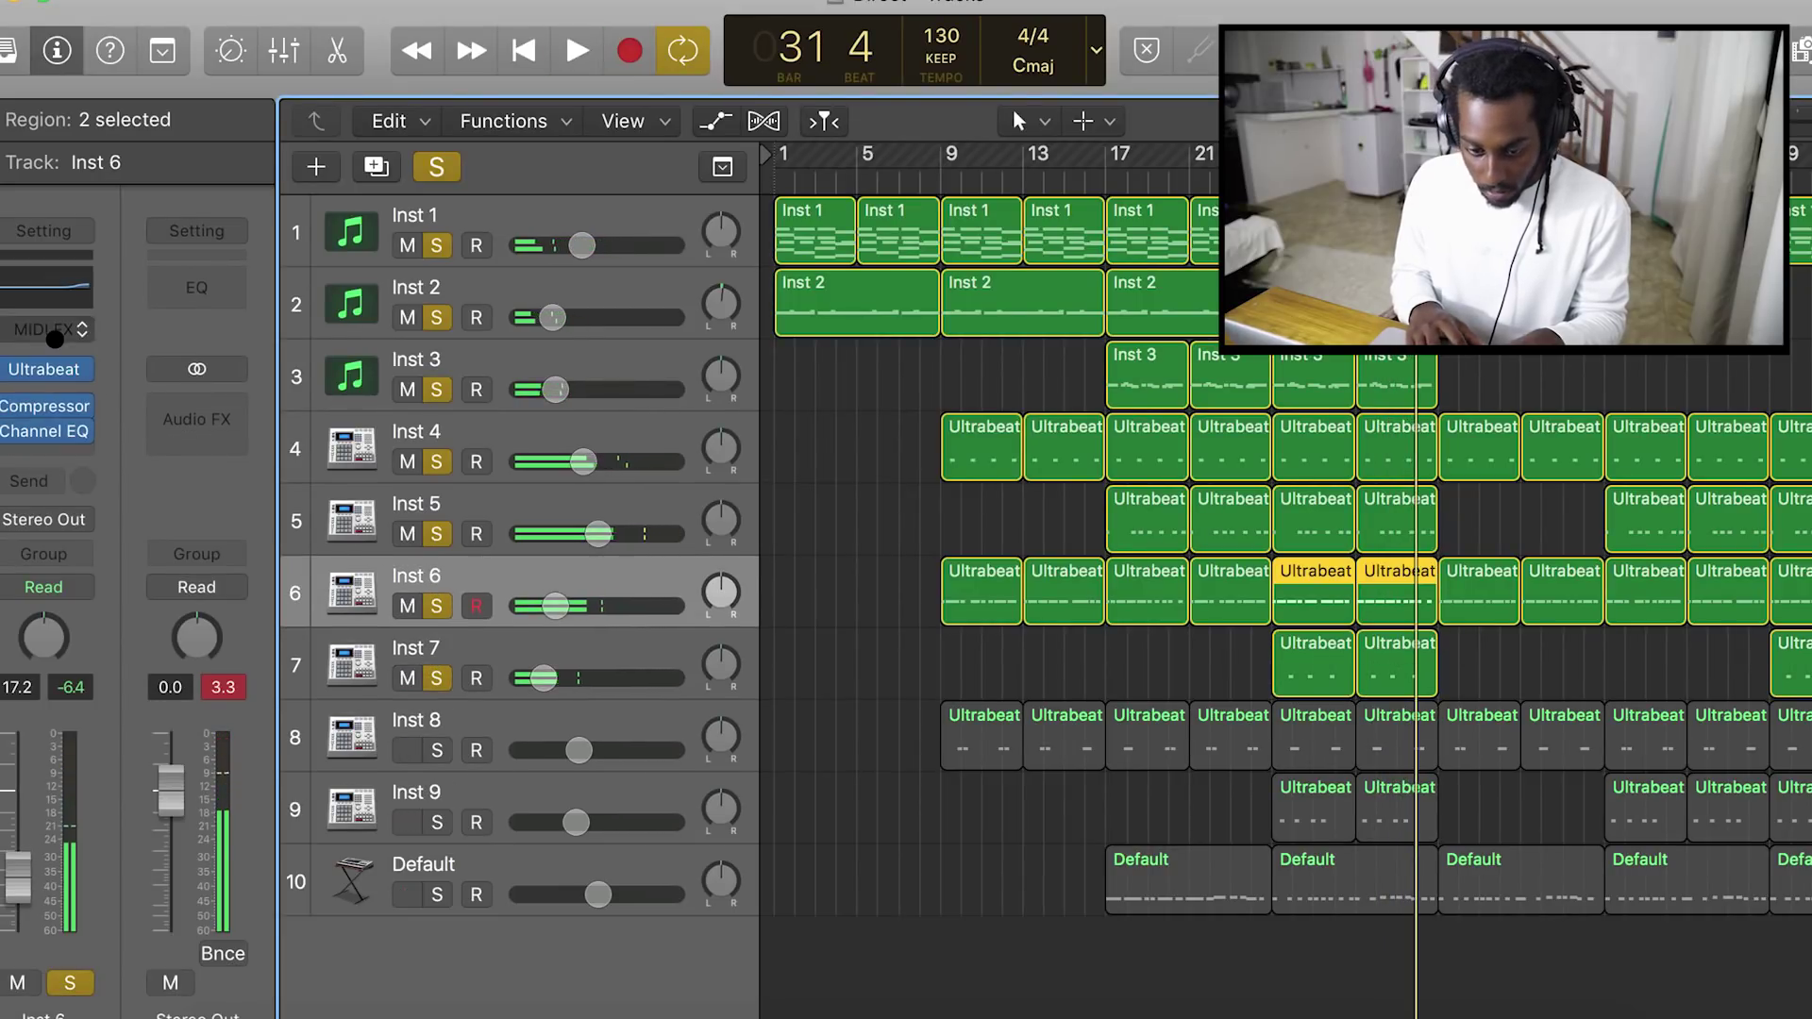
{"action": "left_click", "coordinate": [87, 427]}
{"action": "left_click", "coordinate": [83, 444]}
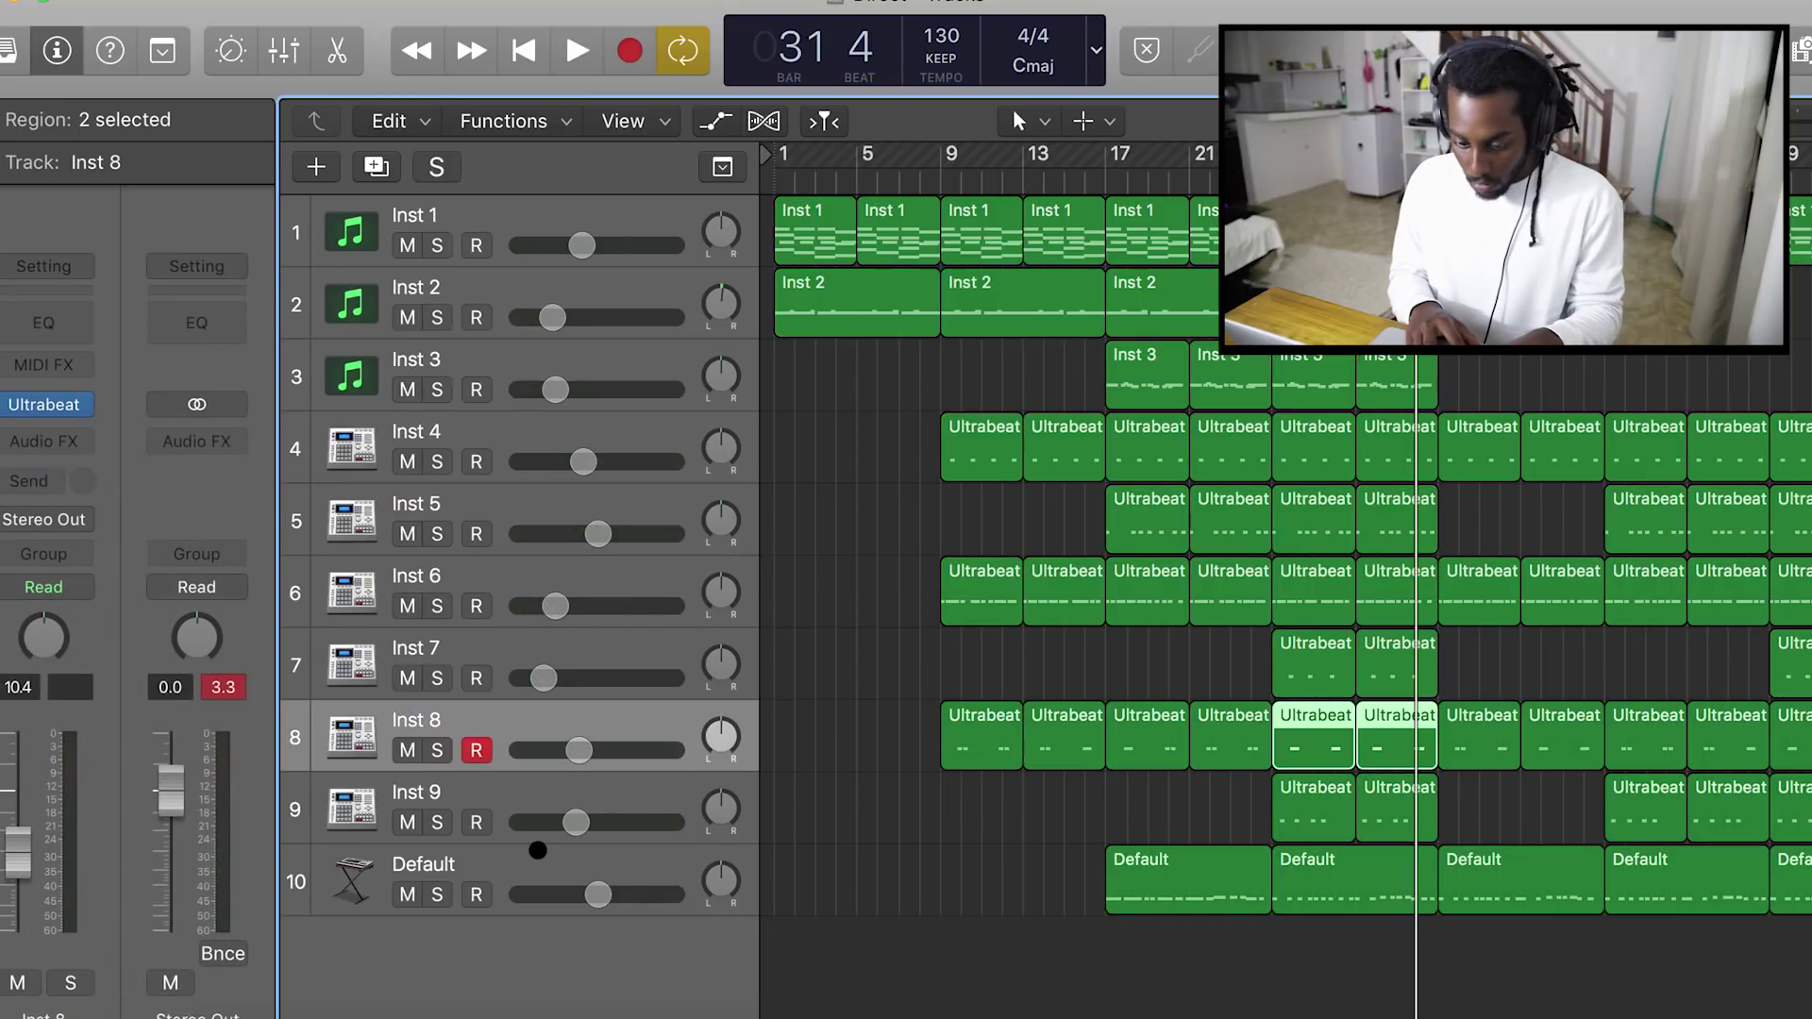
Add a Channel EQ to the Default track with a low cut at 26.5 Hz, 24 dB/Oct
{"action": "key", "text": "space"}
{"action": "left_click", "coordinate": [483, 857]}
{"action": "key", "text": "space"}
{"action": "left_click", "coordinate": [30, 326]}
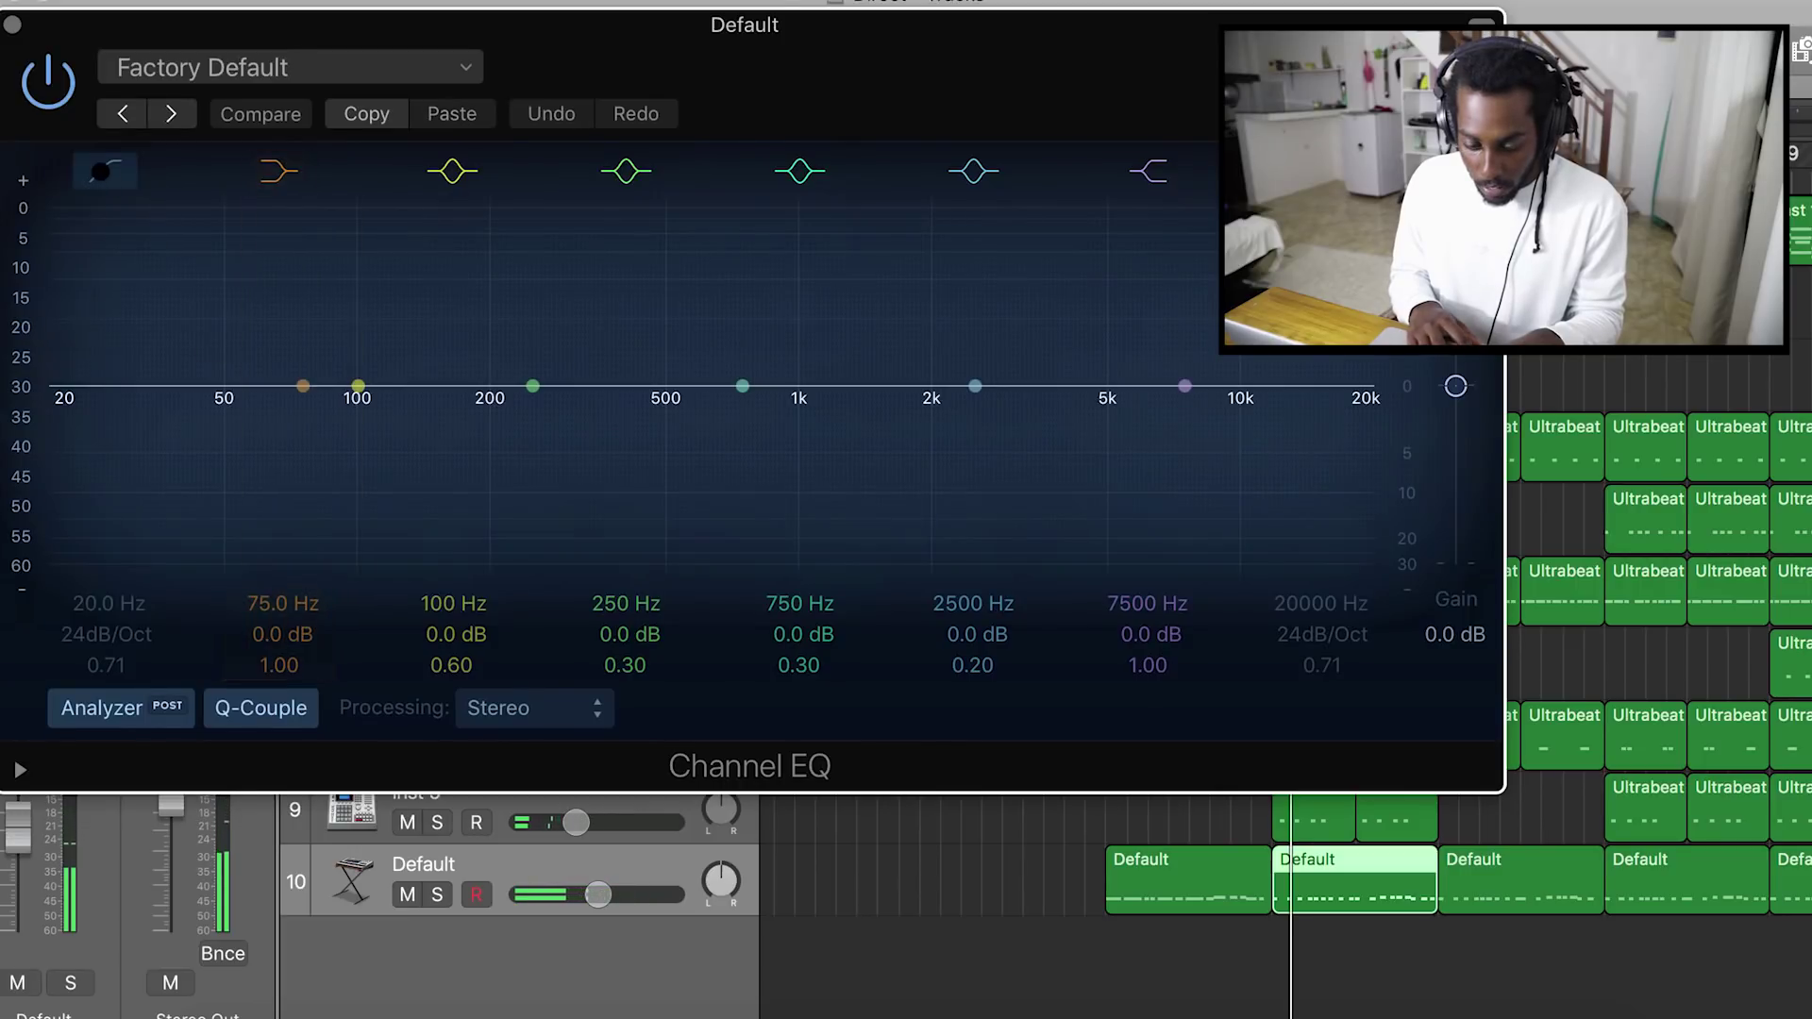
{"action": "key", "text": "space"}
{"action": "left_click", "coordinate": [83, 182]}
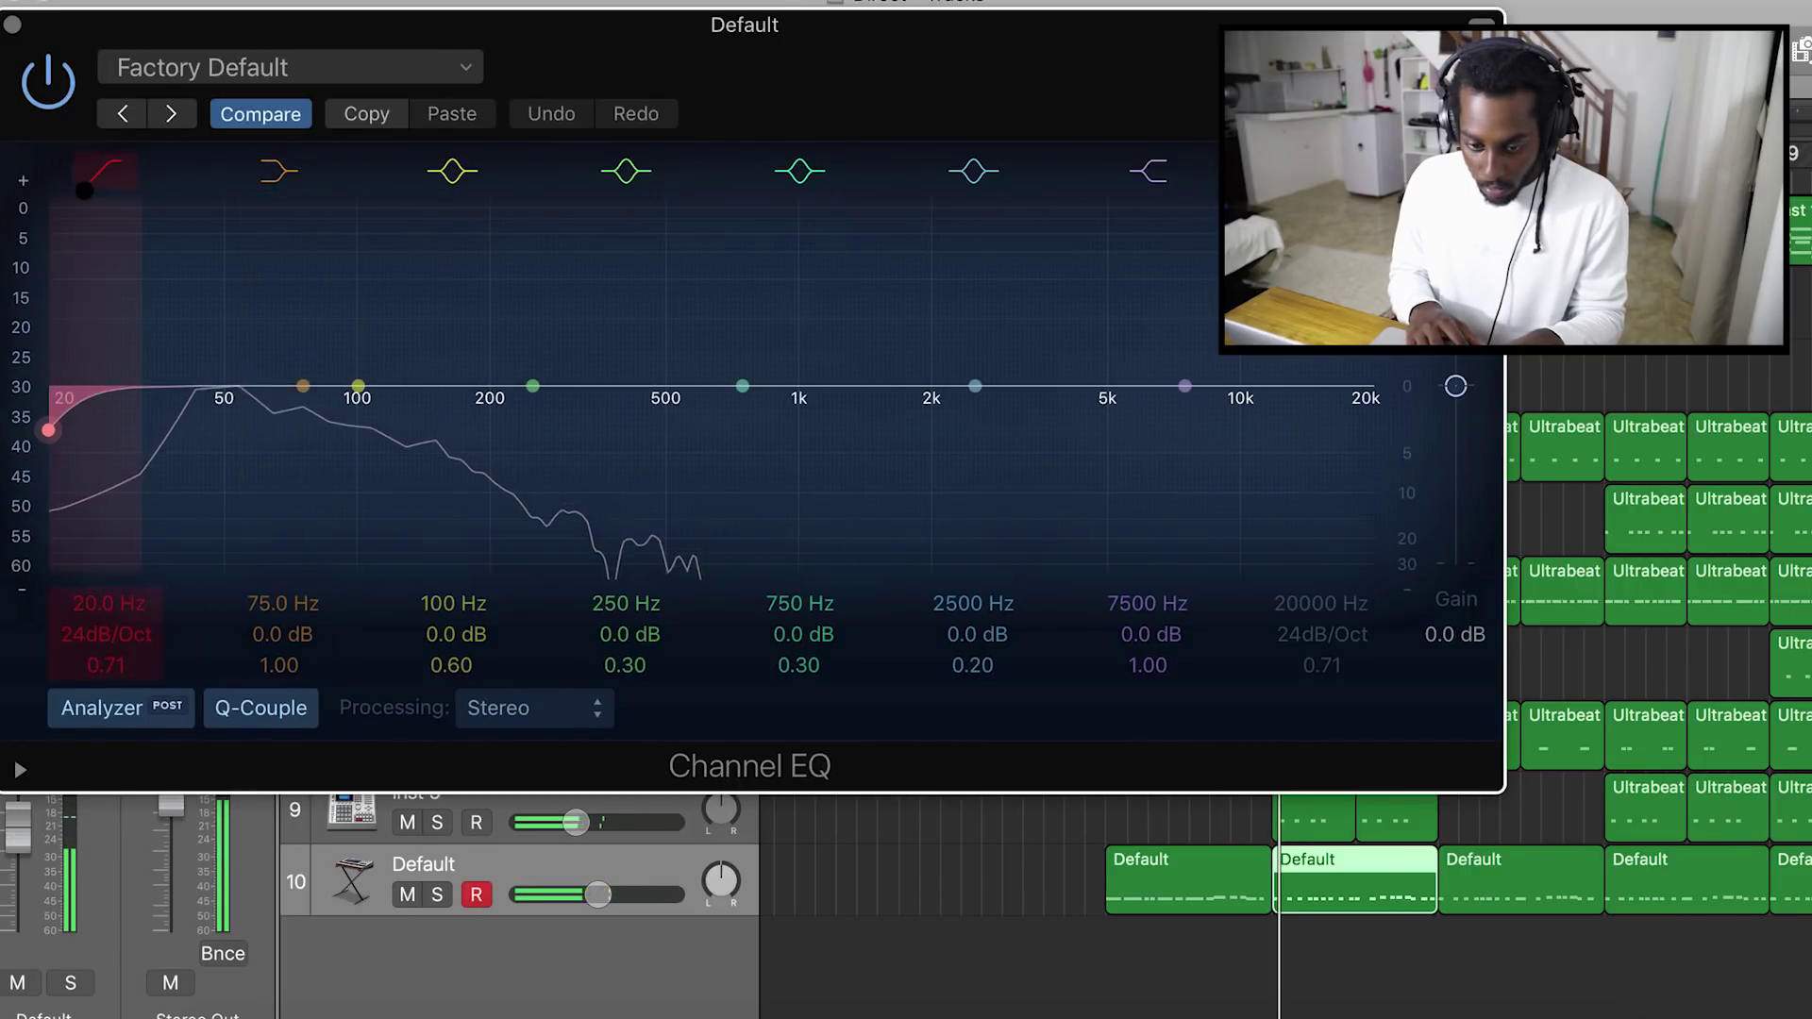
{"action": "left_click_drag", "start_coordinate": [55, 424], "coordinate": [102, 424]}
Boost 69 Hz by 1.5 dB at Q 0.46 and high-cut at 1220 Hz in the Default track's Channel EQ
{"action": "left_click_drag", "start_coordinate": [356, 386], "coordinate": [275, 373]}
{"action": "left_click_drag", "start_coordinate": [452, 665], "coordinate": [452, 679]}
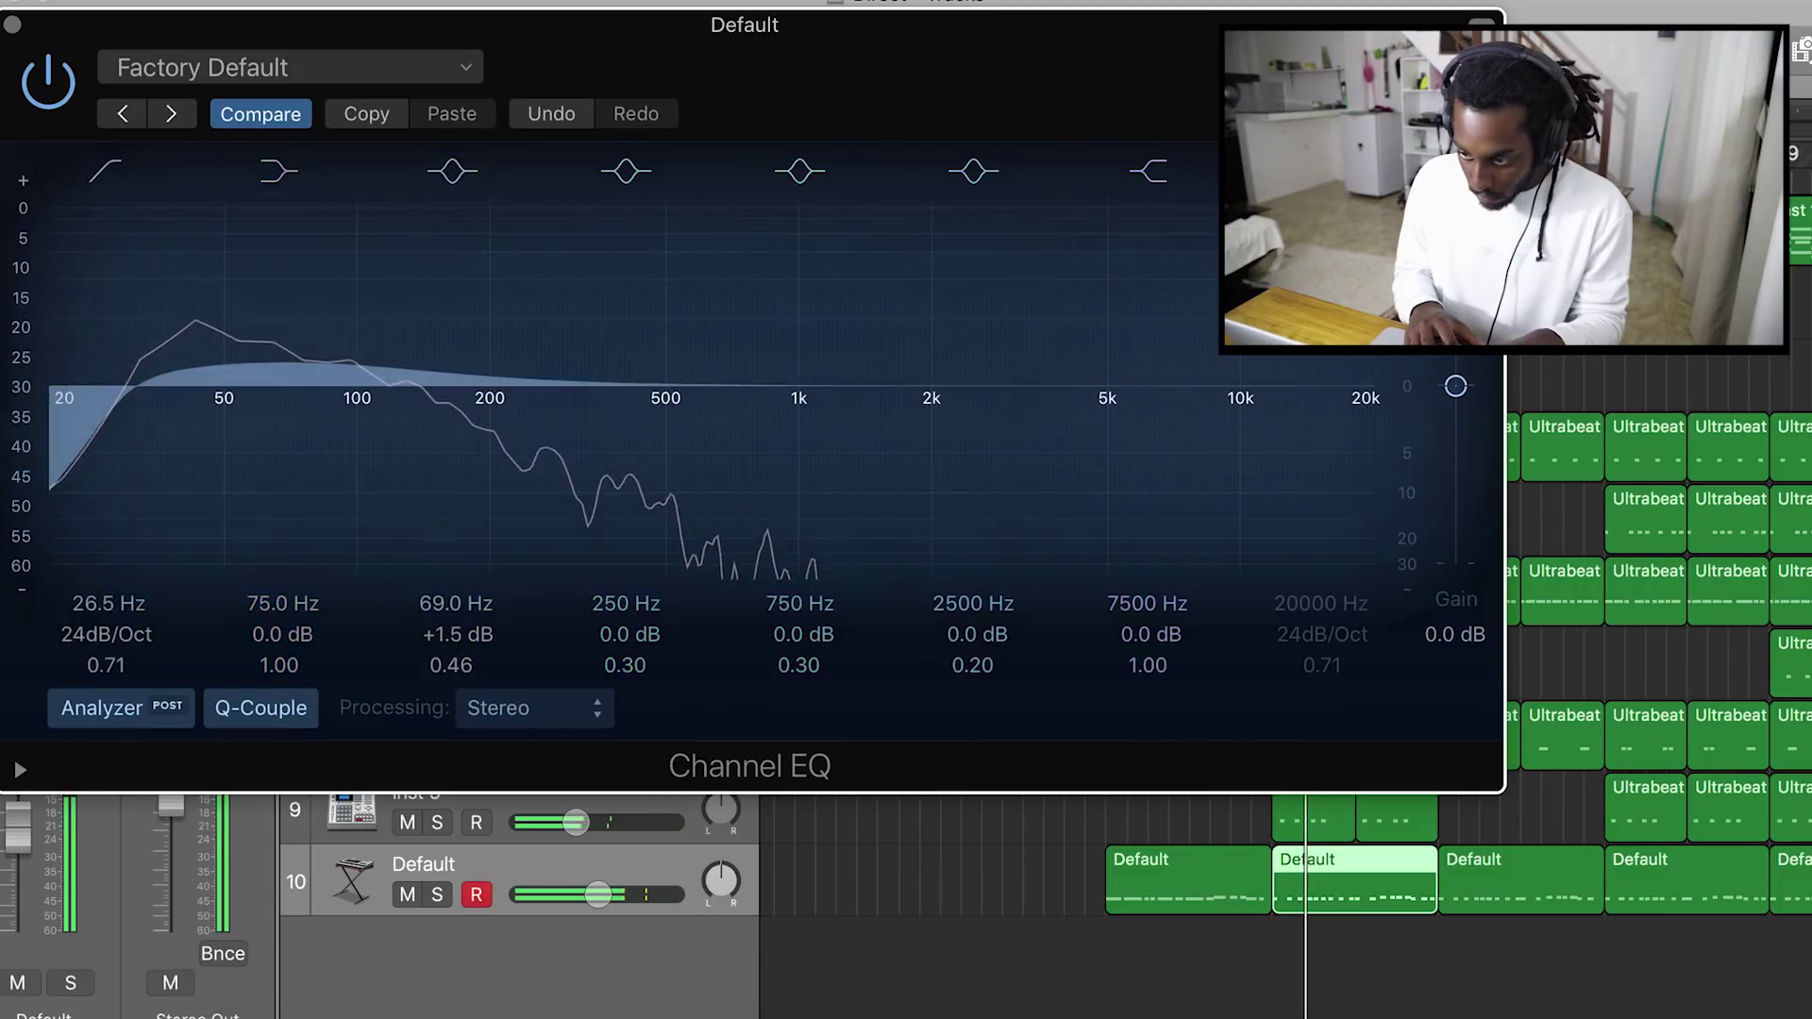
{"action": "left_click", "coordinate": [1321, 171]}
{"action": "left_click_drag", "start_coordinate": [1368, 429], "coordinate": [830, 428]}
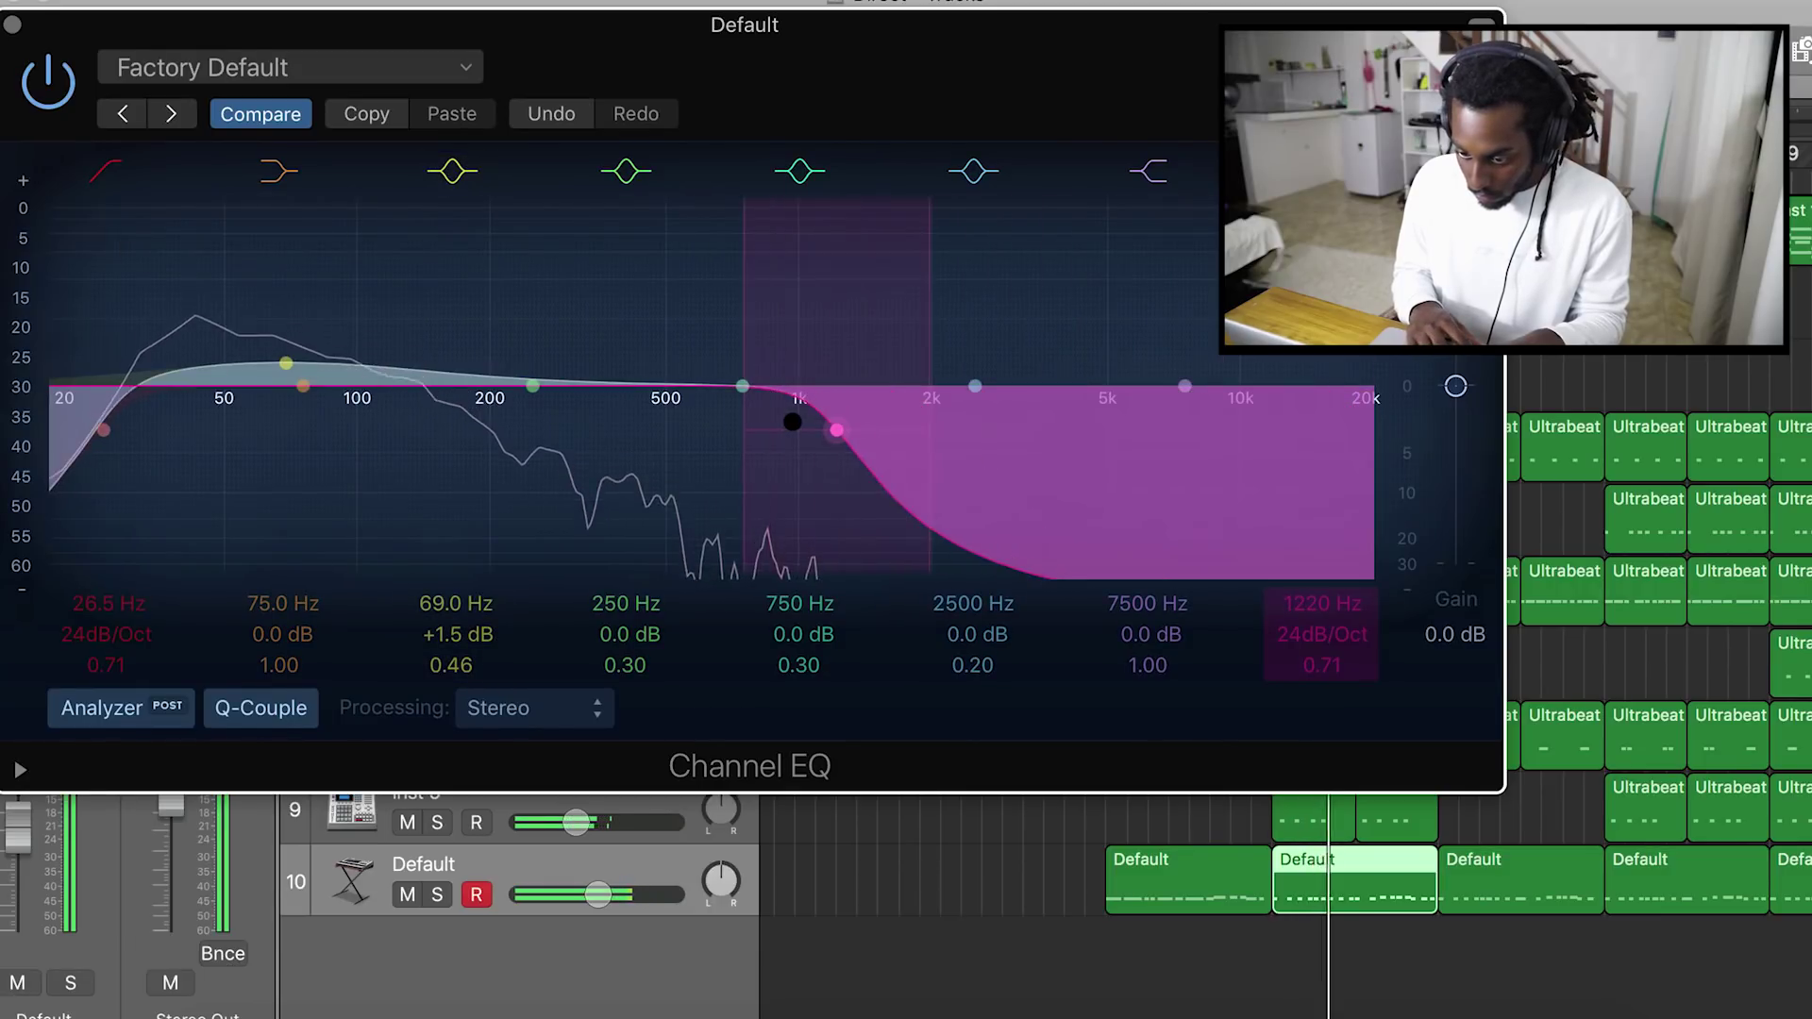
{"action": "left_click", "coordinate": [12, 22]}
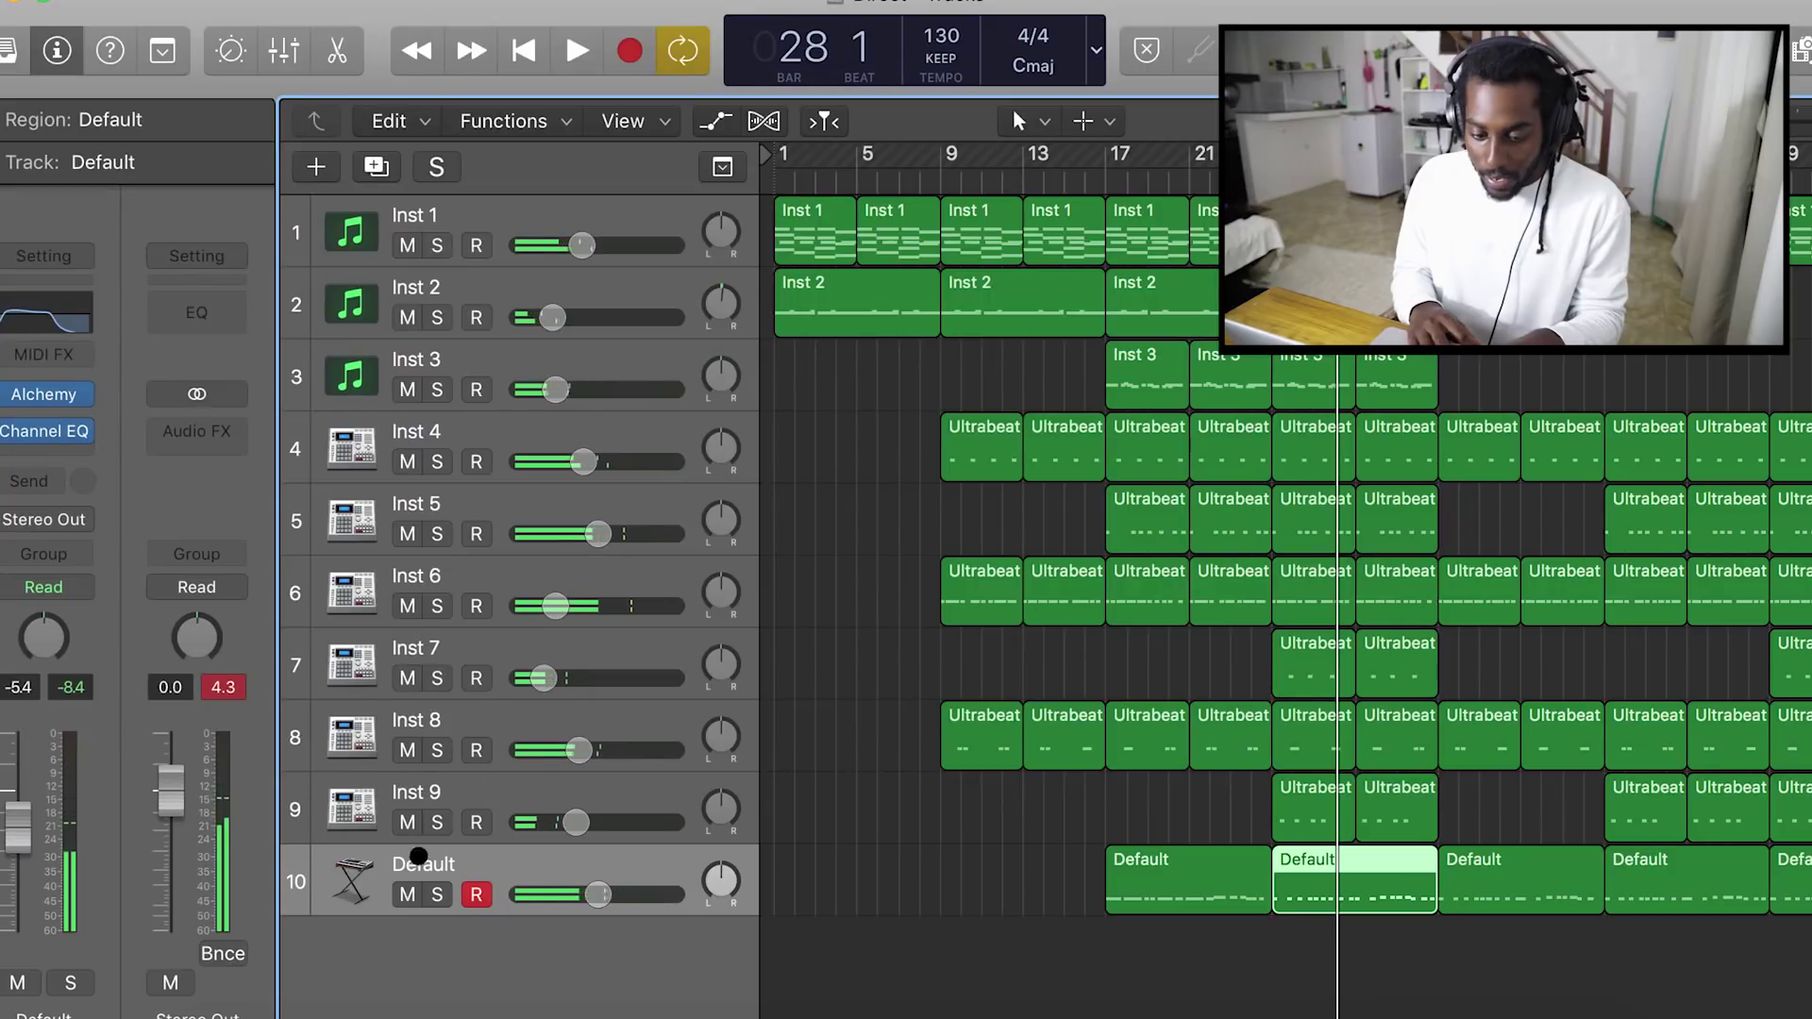
Add an Overdrive plug-in to the Default track with Drive set to 11.25 dB
{"action": "left_click", "coordinate": [61, 449]}
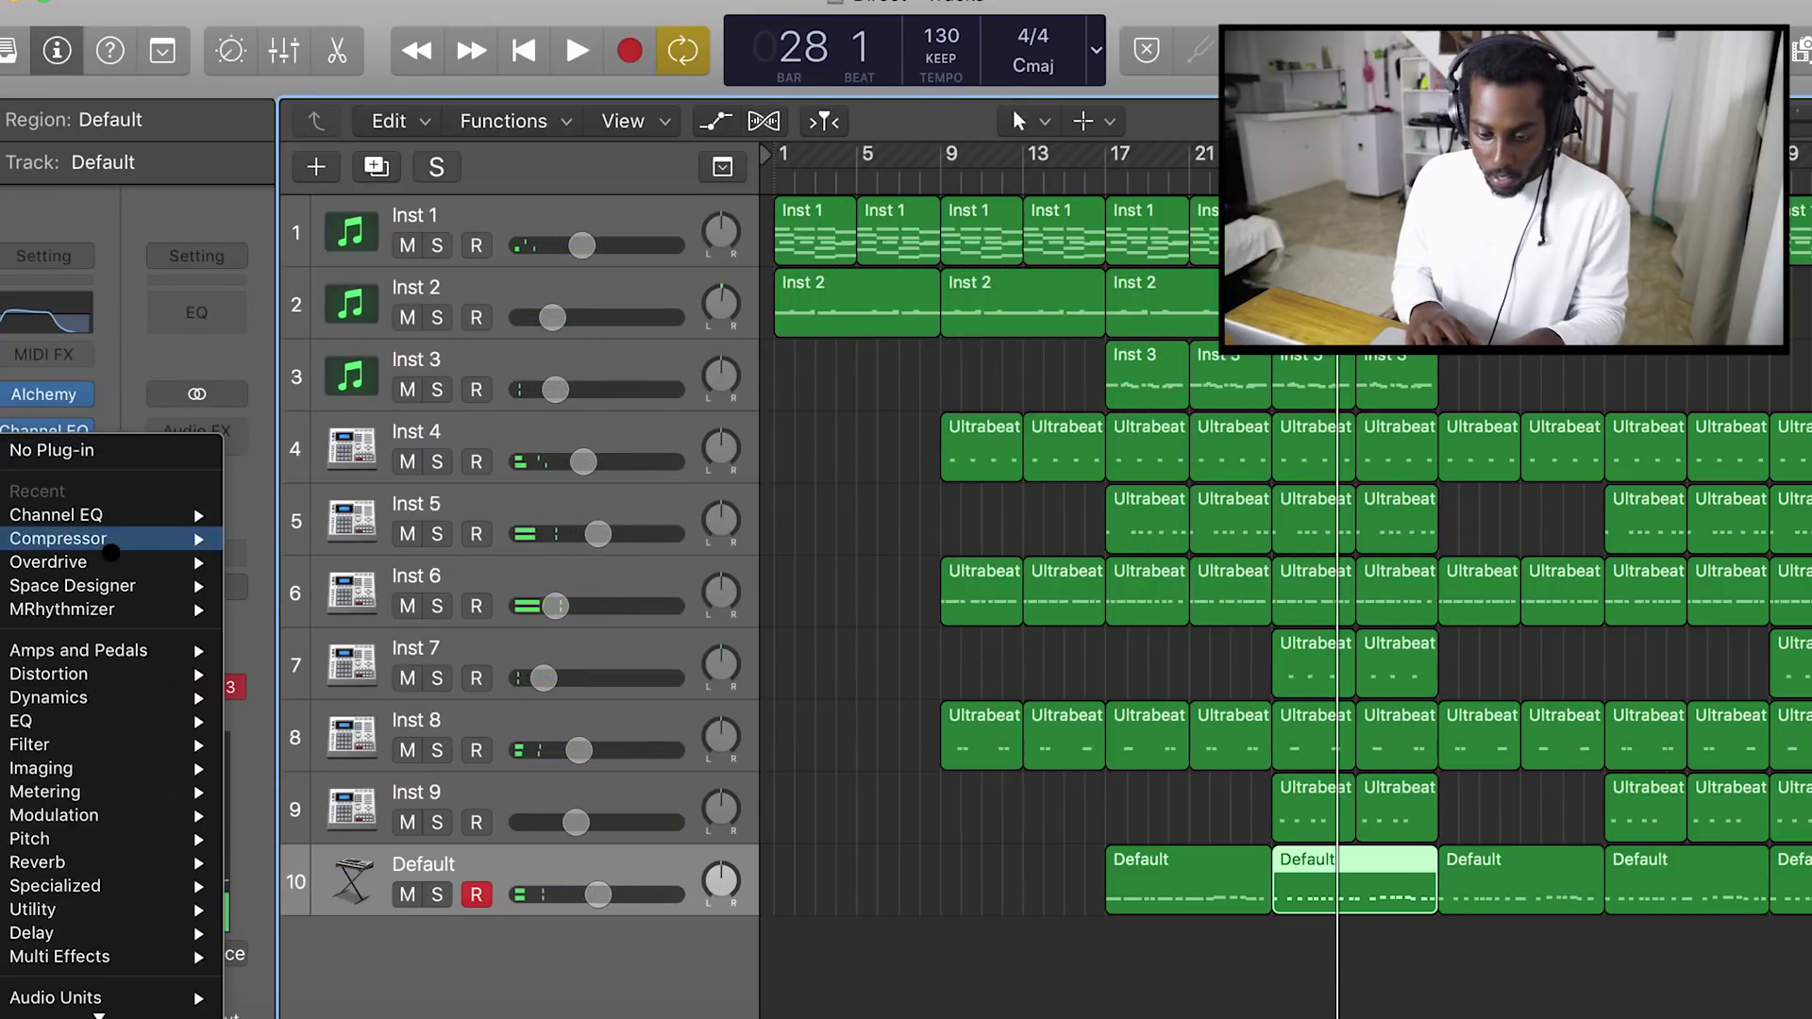
{"action": "mouse_move", "coordinate": [114, 562]}
{"action": "left_click", "coordinate": [300, 561]}
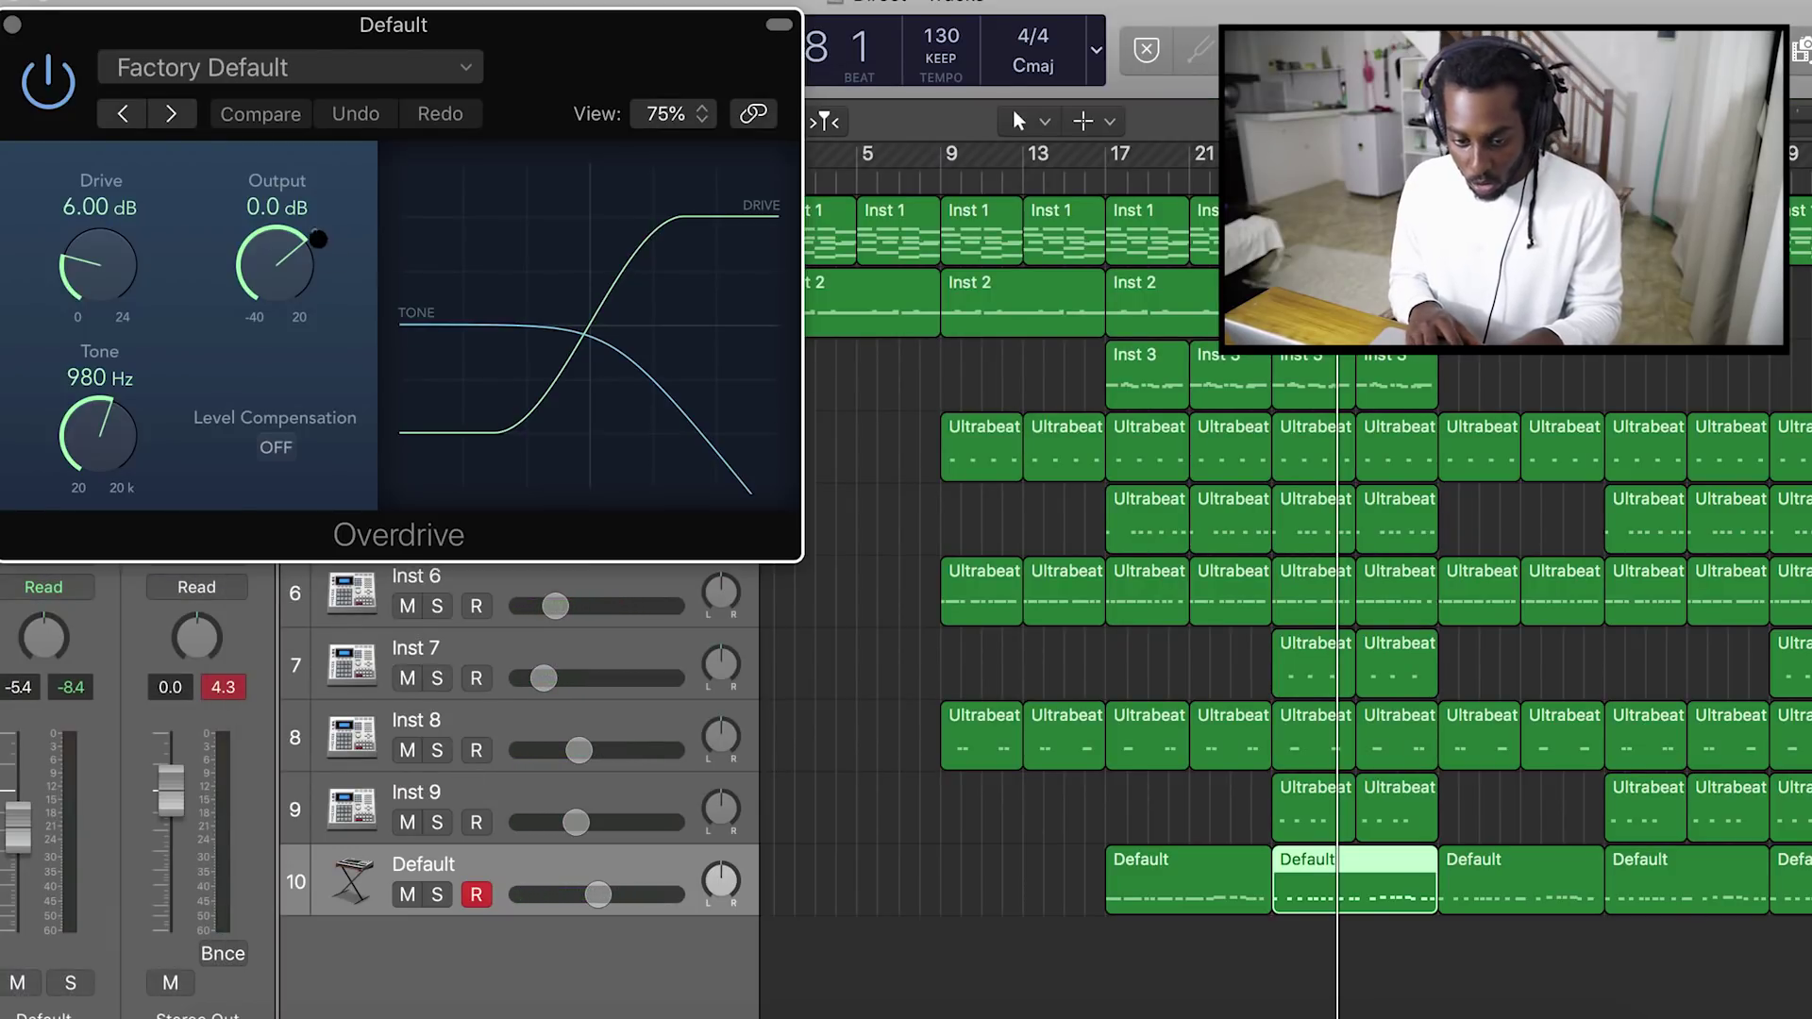
{"action": "left_click_drag", "start_coordinate": [98, 267], "coordinate": [98, 234]}
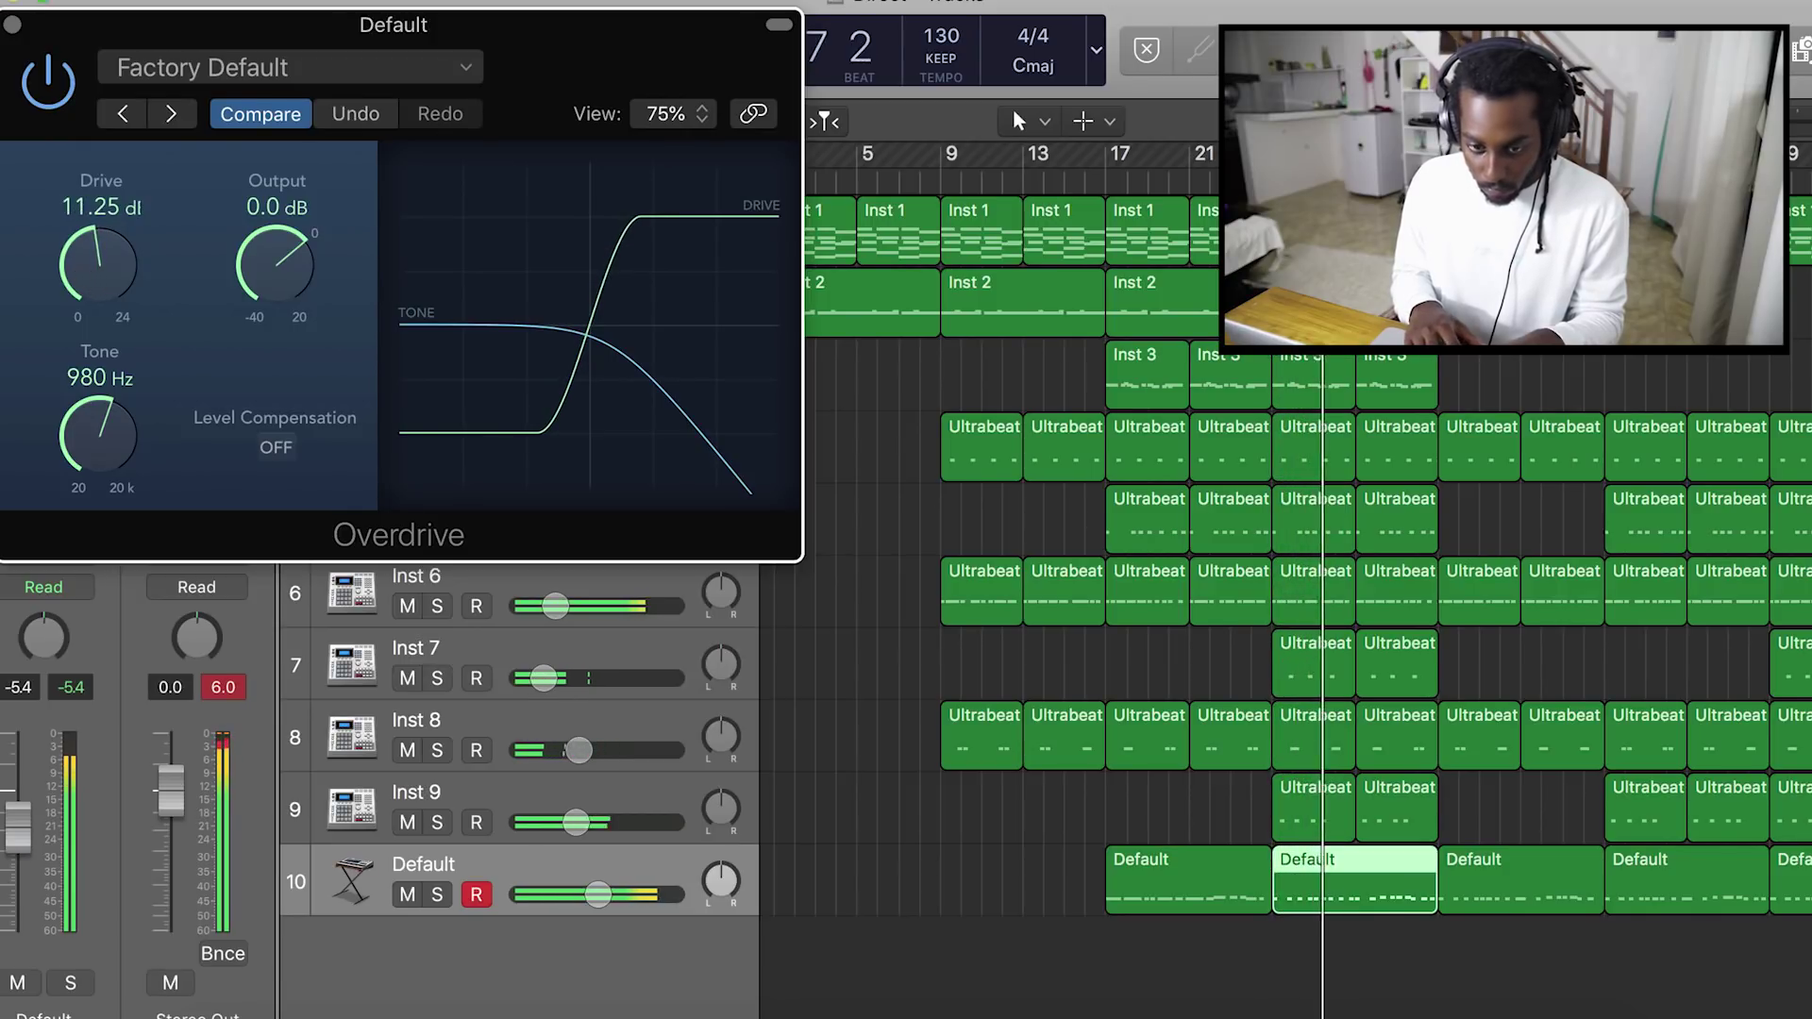
{"action": "left_click", "coordinate": [11, 24]}
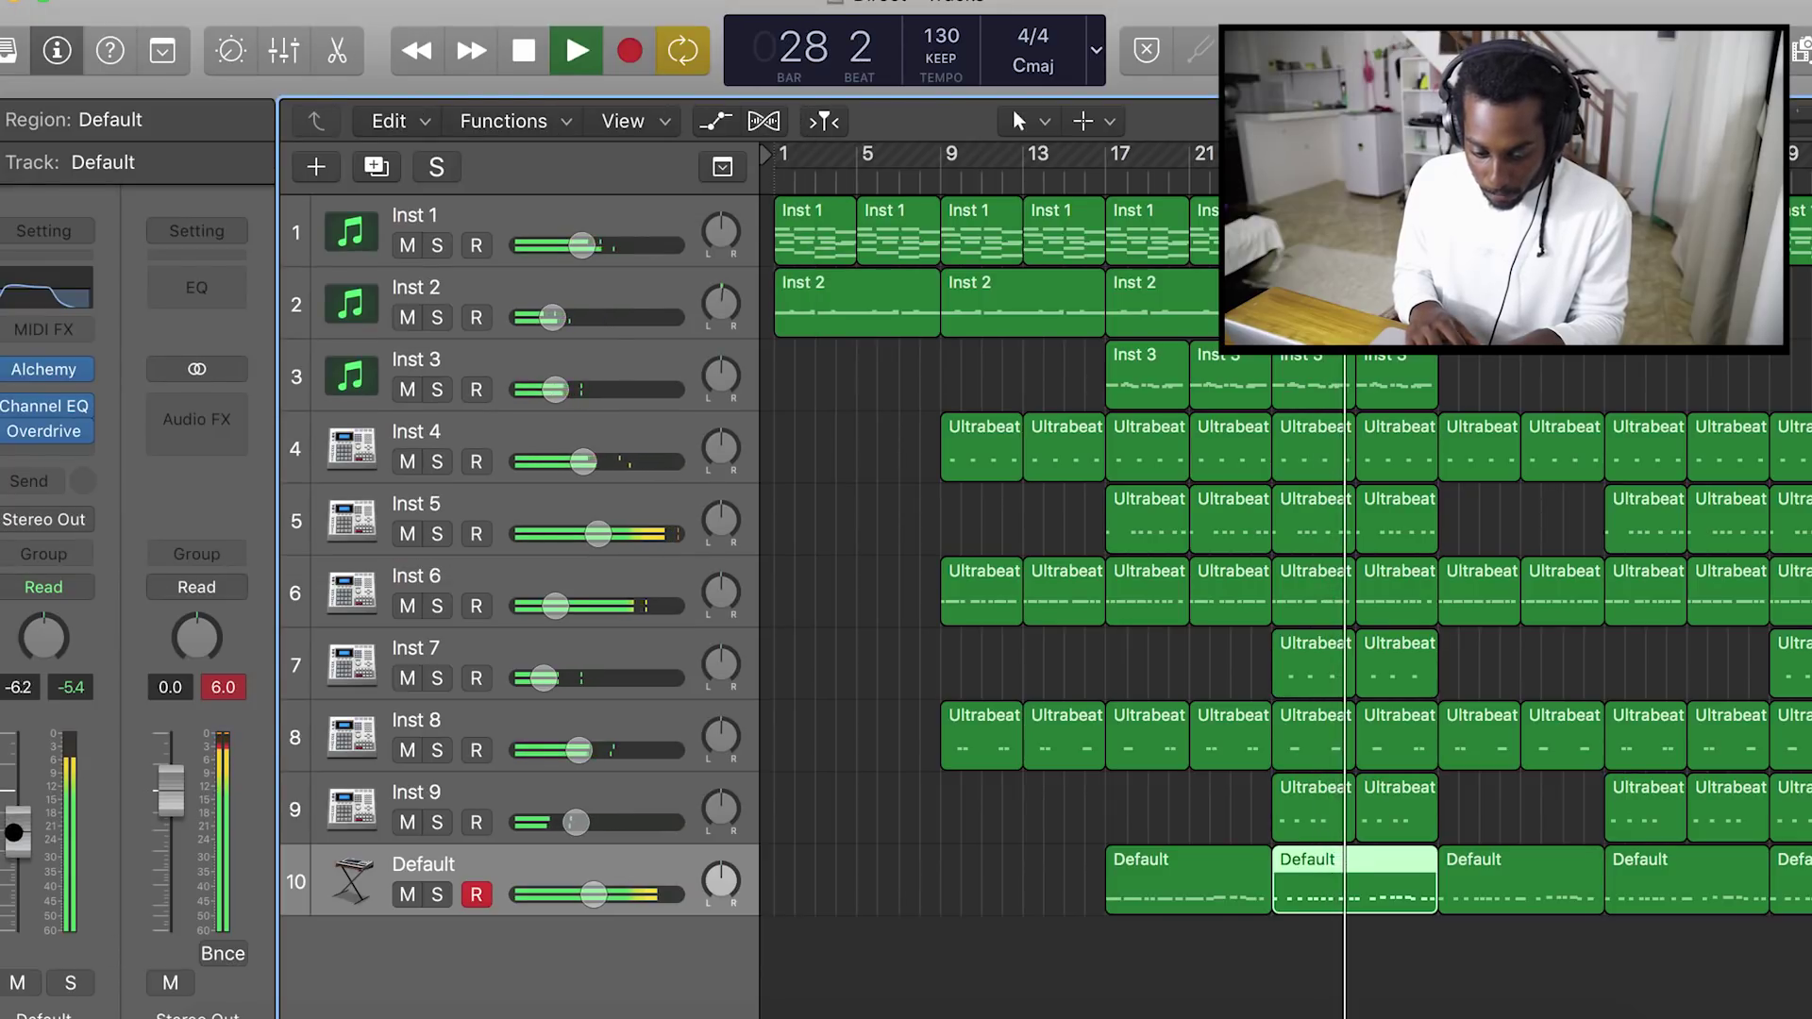